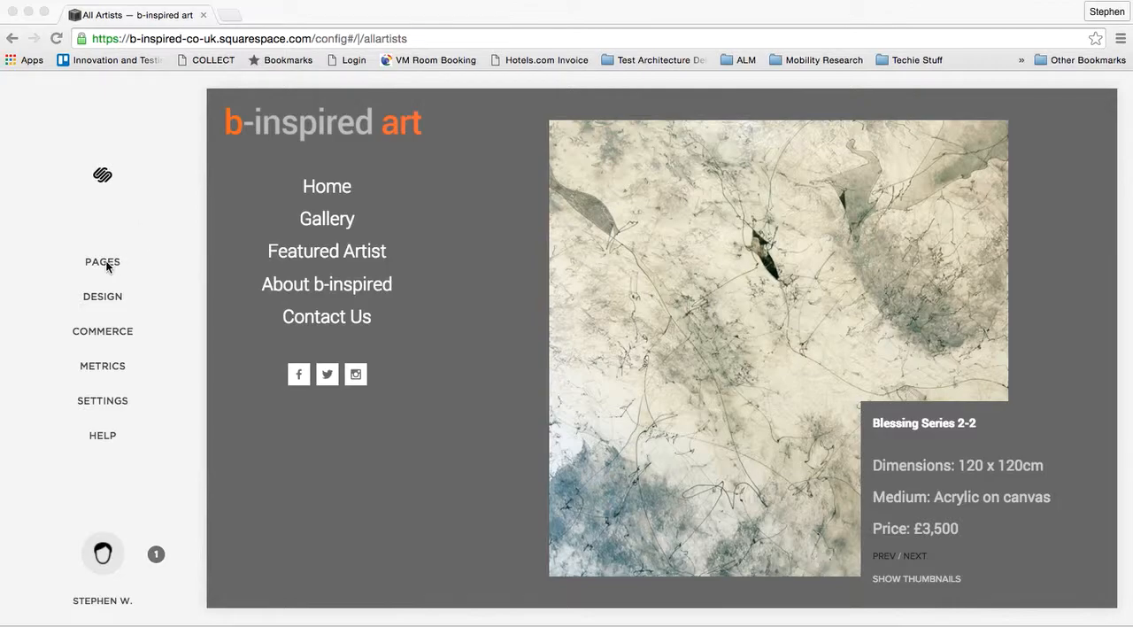
- Open the All Artists gallery from the site's Galleries folder and go to the end of its images
{"action": "left_click", "coordinate": [103, 262]}
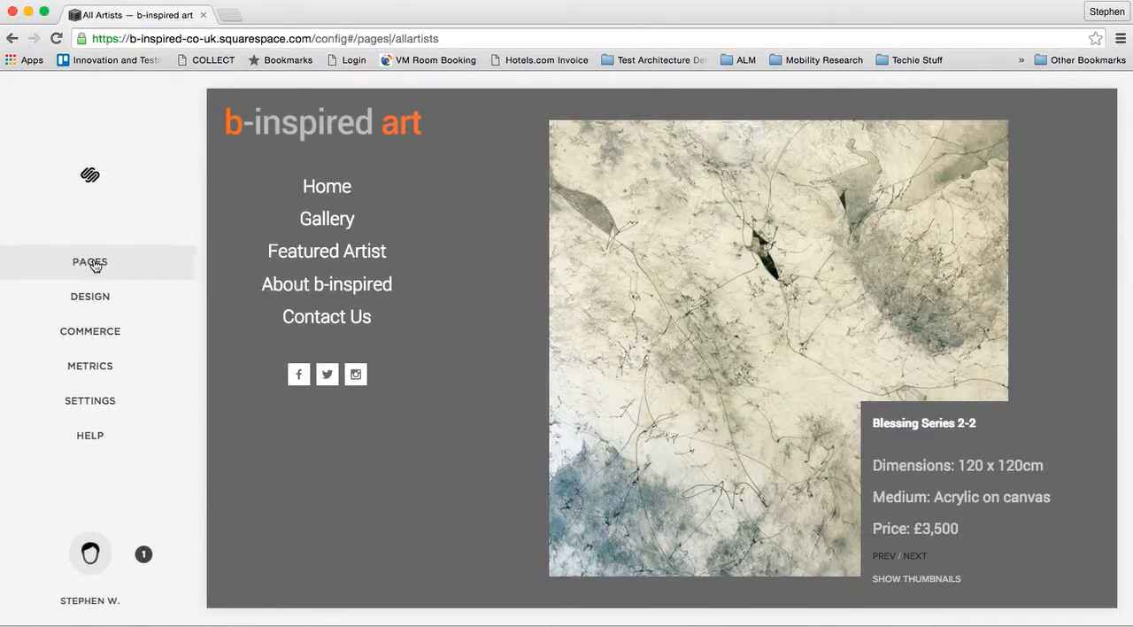
{"action": "scroll", "coordinate": [95, 264], "scroll_direction": "down", "scroll_amount": 8}
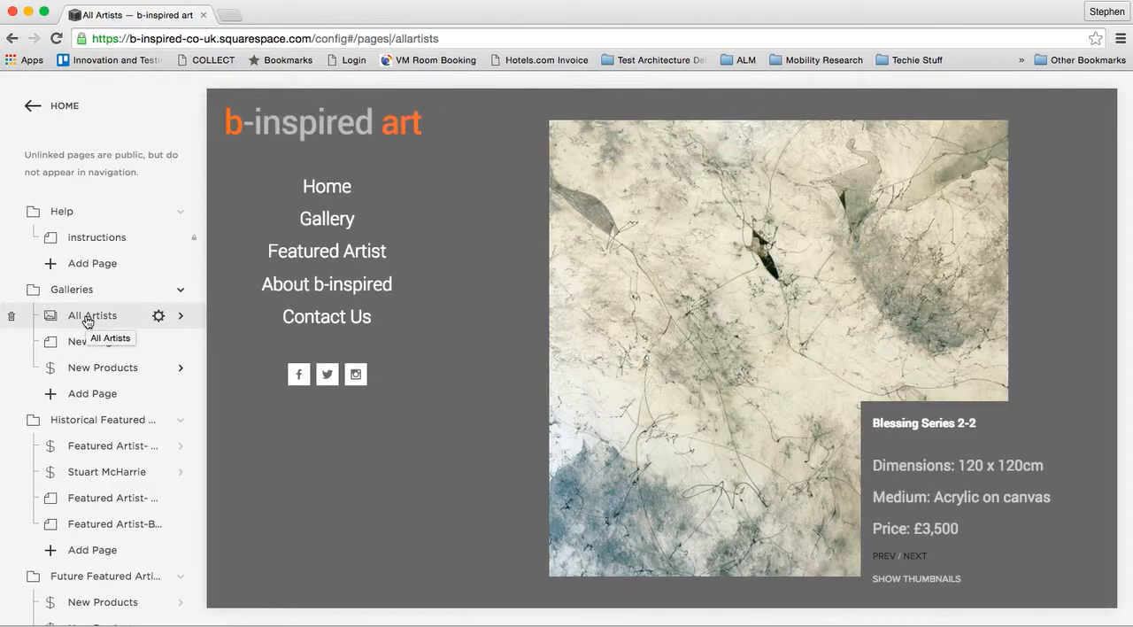
{"action": "left_click", "coordinate": [88, 319]}
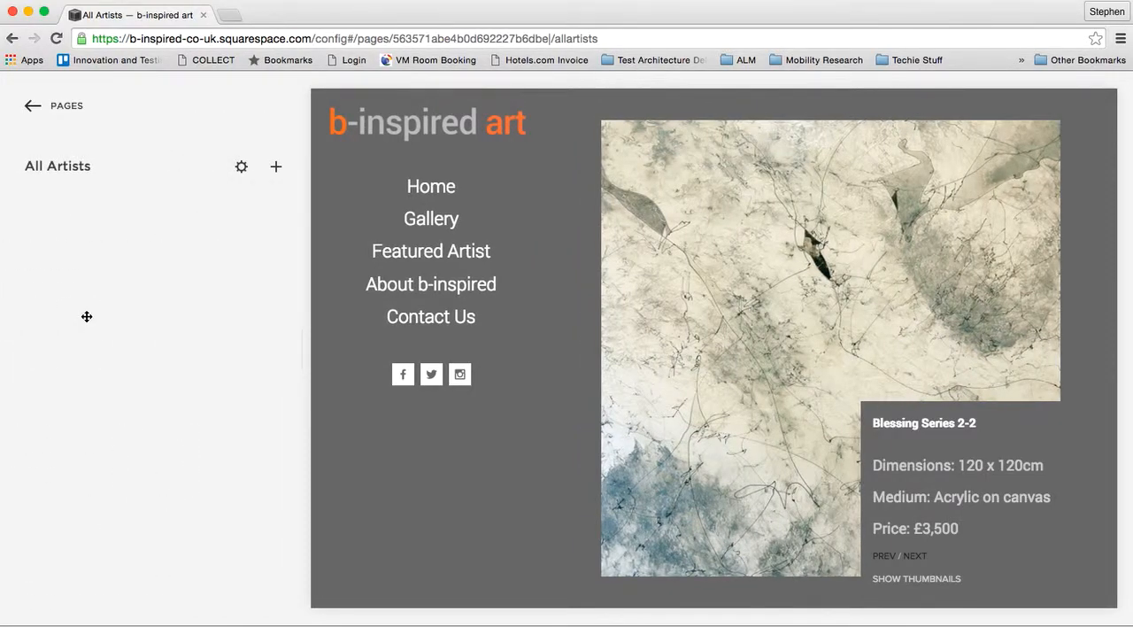
{"action": "scroll", "coordinate": [87, 321], "scroll_direction": "down", "scroll_amount": 10}
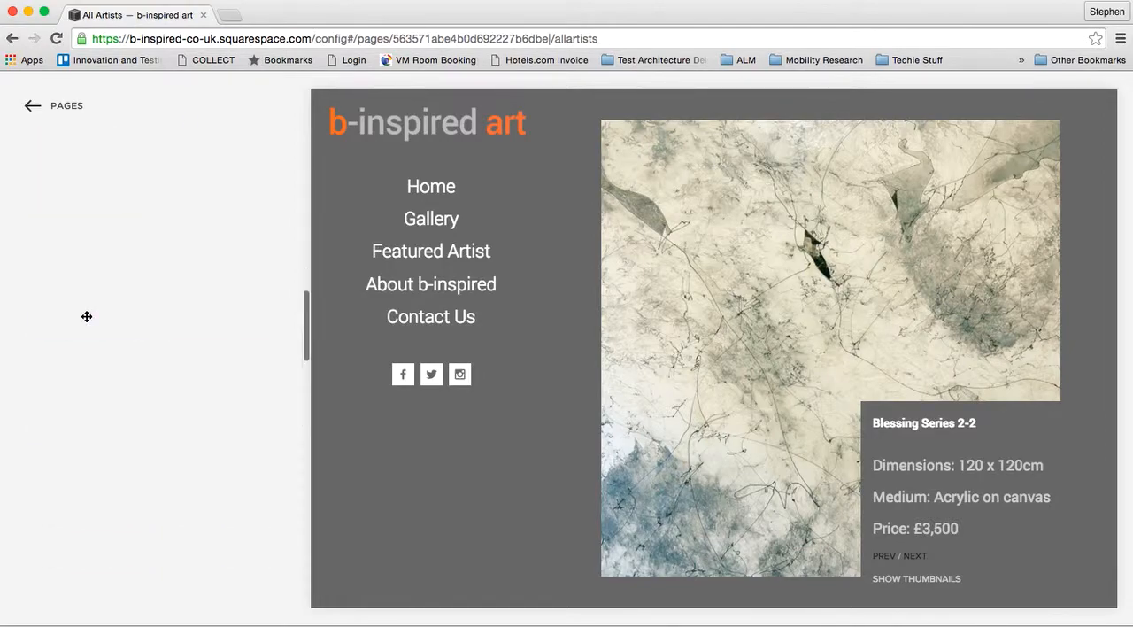
{"action": "scroll", "coordinate": [87, 316], "scroll_direction": "down", "scroll_amount": 2}
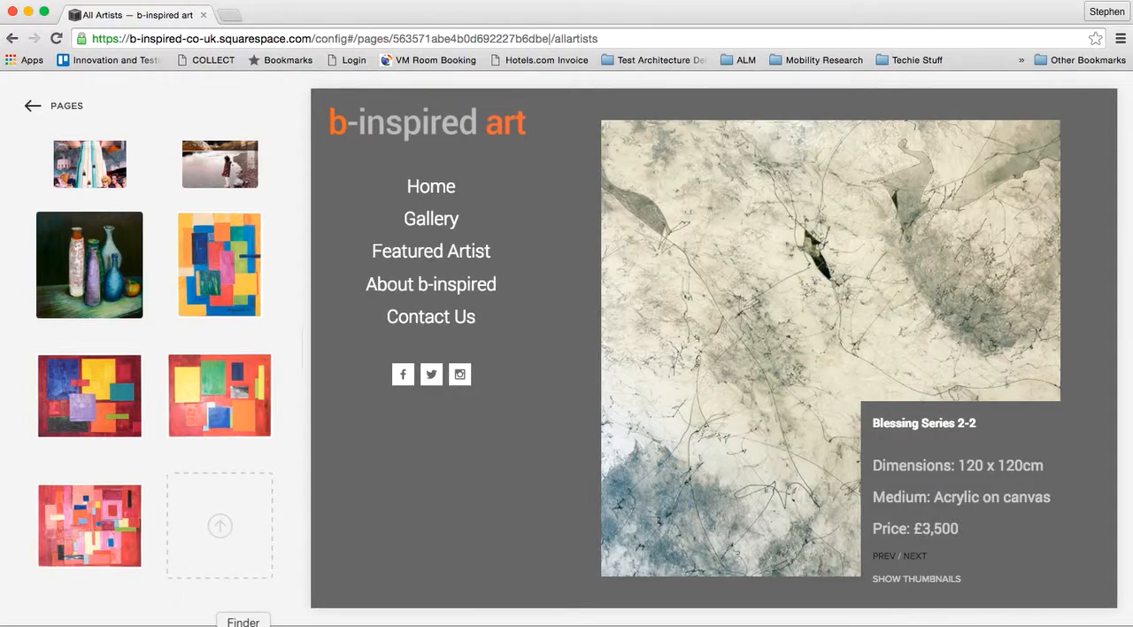
- Upload the four artwork JPEGs whose names end in "_small" from the artist's Finder folder to the end of the gallery
{"action": "left_click", "coordinate": [240, 622]}
{"action": "left_click_drag", "start_coordinate": [292, 113], "coordinate": [485, 37]}
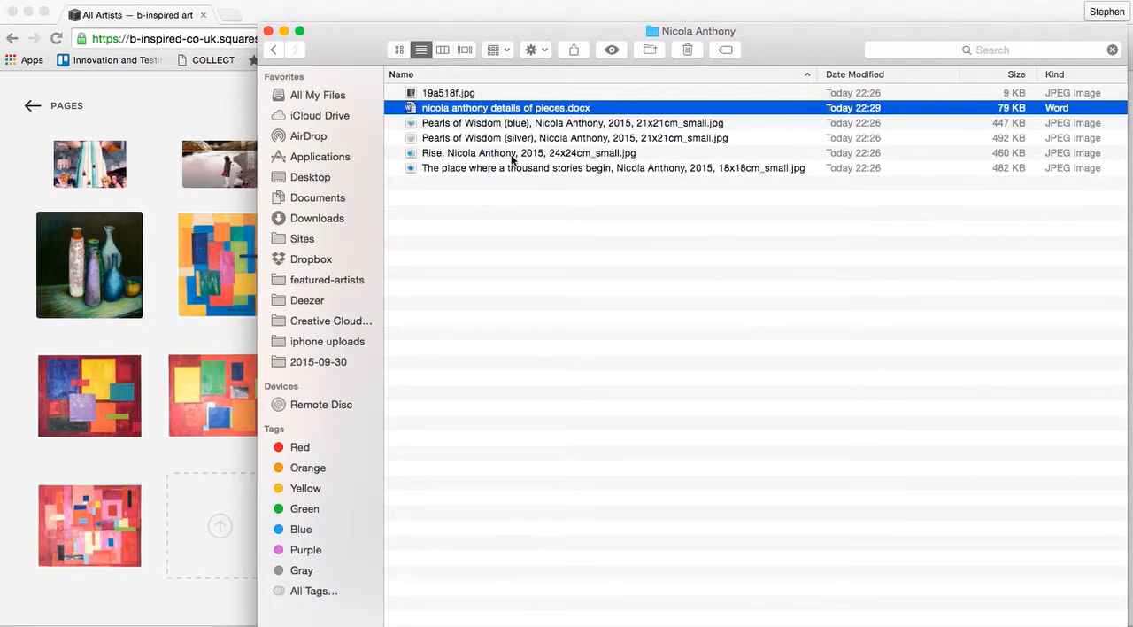
{"action": "left_click", "coordinate": [478, 123]}
{"action": "left_click", "coordinate": [467, 168], "text": "shift"}
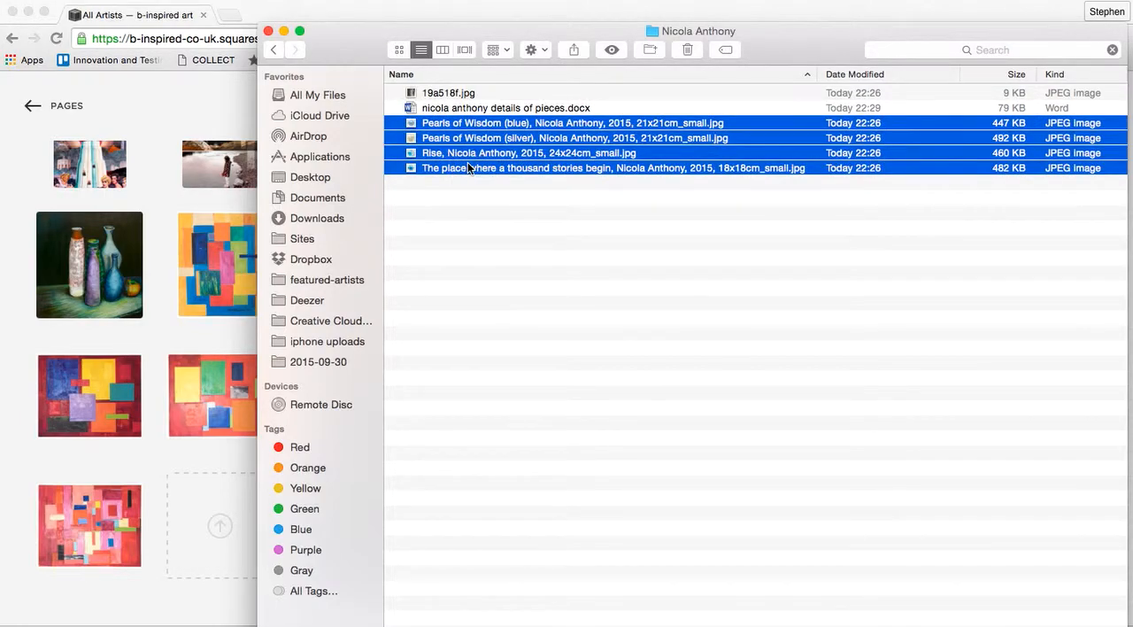
{"action": "left_click_drag", "start_coordinate": [458, 166], "coordinate": [168, 592]}
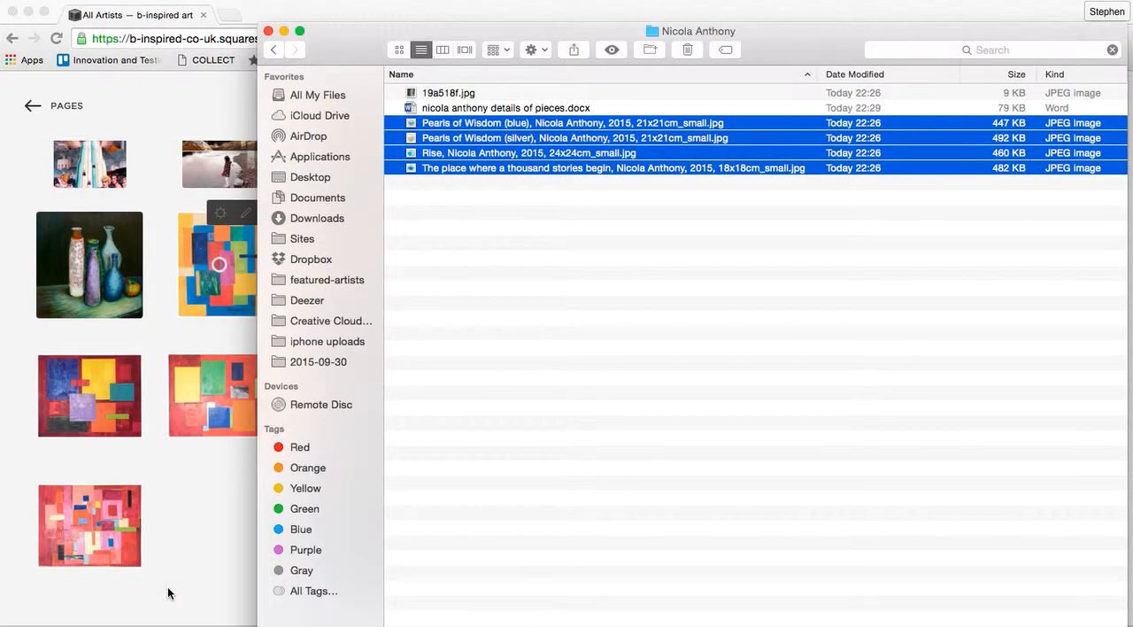
{"action": "left_click", "coordinate": [22, 452]}
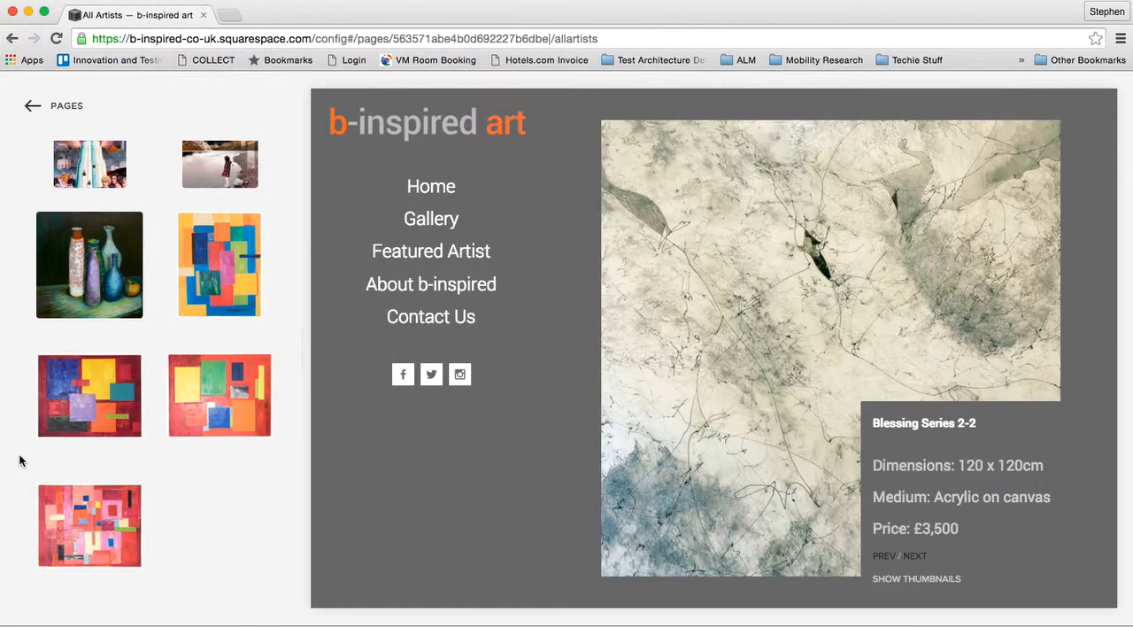
{"action": "scroll", "coordinate": [19, 459], "scroll_direction": "down", "scroll_amount": 5}
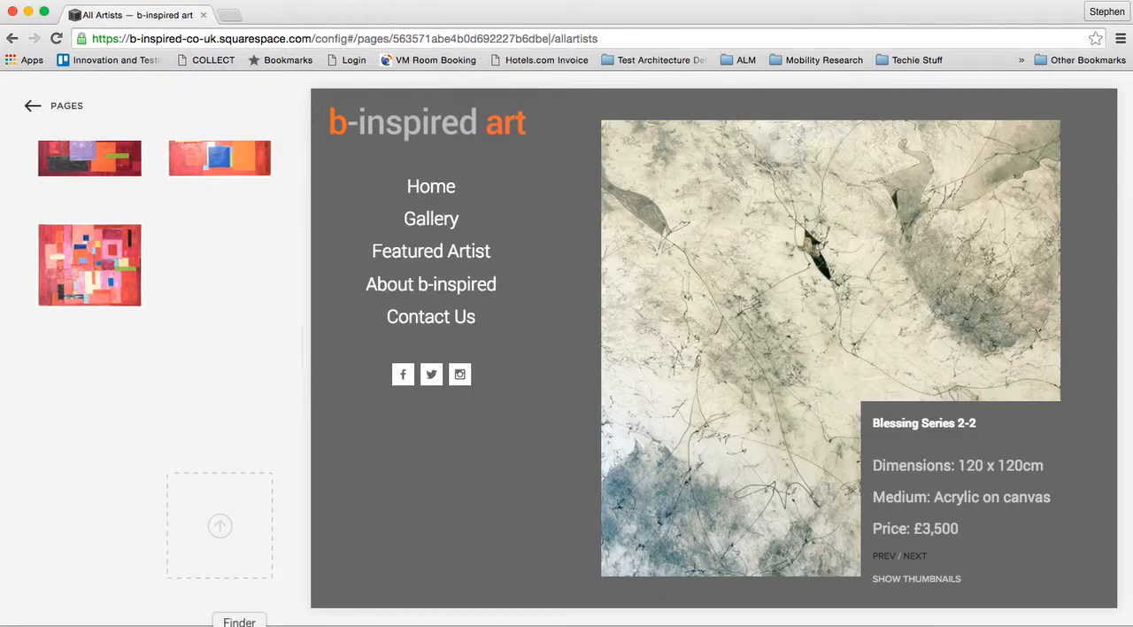
- Open the Word document with the details of the pieces from the artist's Finder folder and move its window aside
{"action": "left_click", "coordinate": [239, 624]}
{"action": "left_click", "coordinate": [664, 265]}
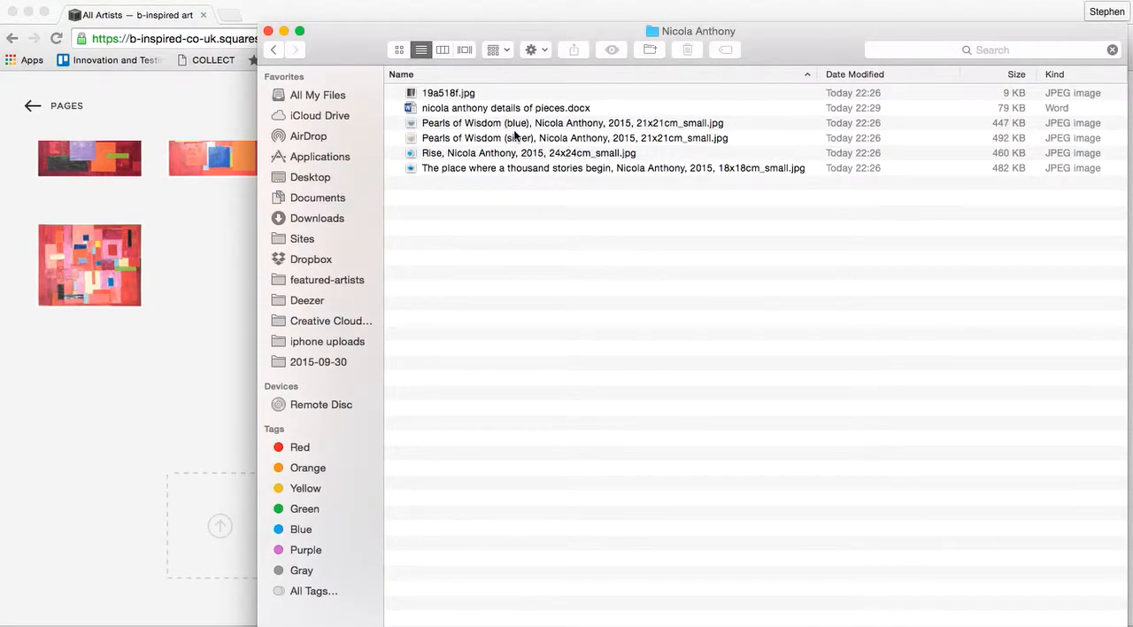
{"action": "double_click", "coordinate": [502, 108]}
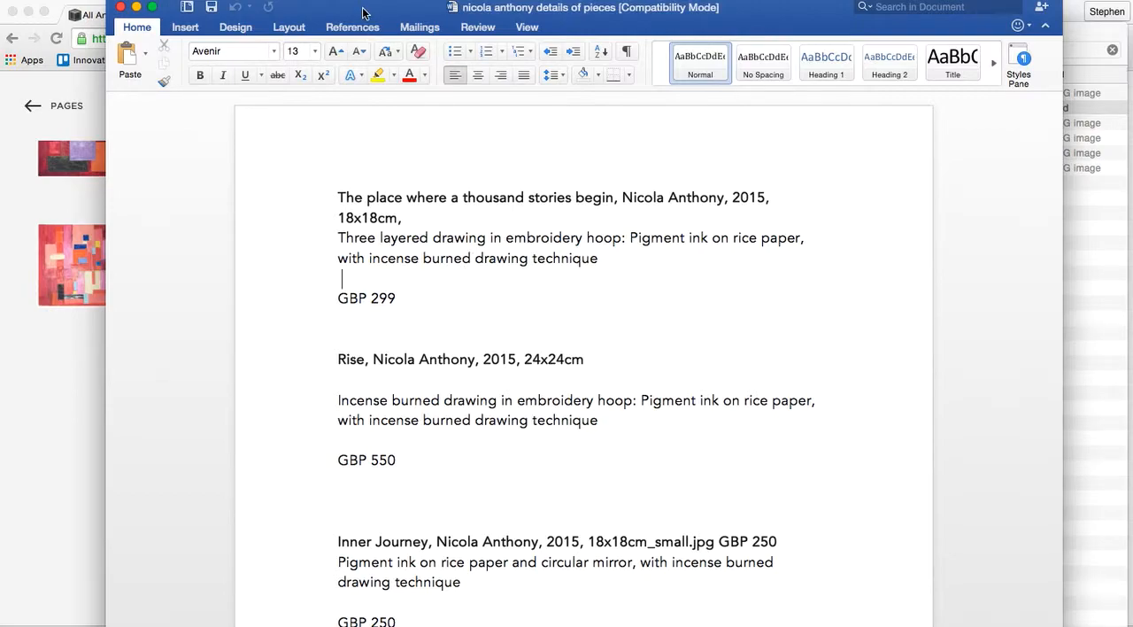
{"action": "left_click_drag", "start_coordinate": [363, 9], "coordinate": [749, 23]}
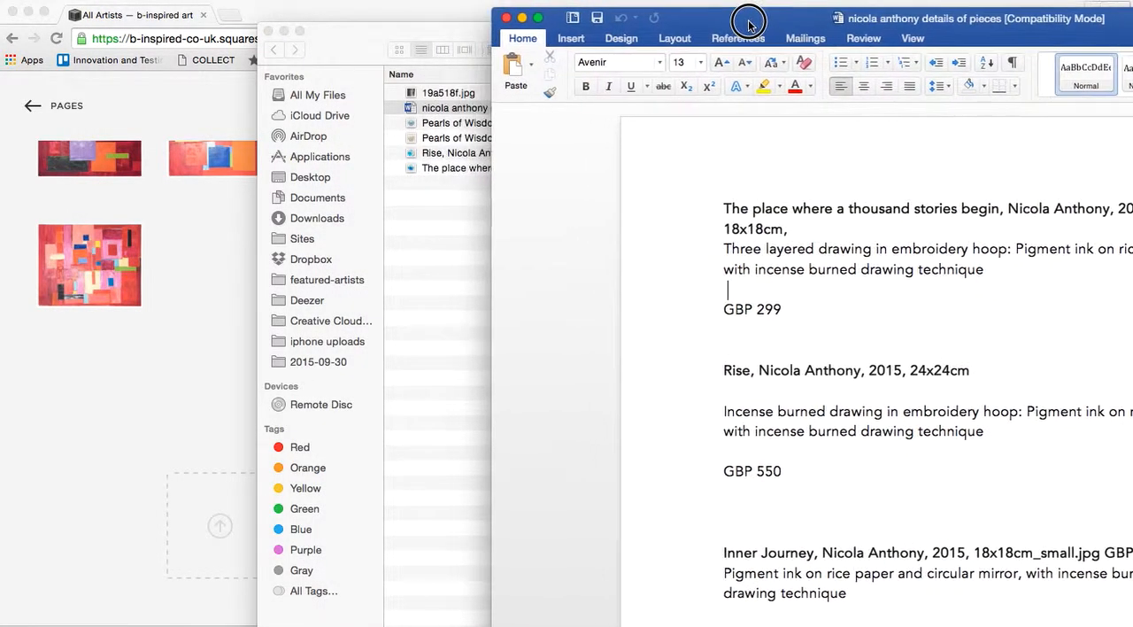
- View the image 19a518f.jpg, close it, and shift the Finder window clear of the gallery images
{"action": "left_click", "coordinate": [449, 98]}
{"action": "left_click", "coordinate": [450, 95]}
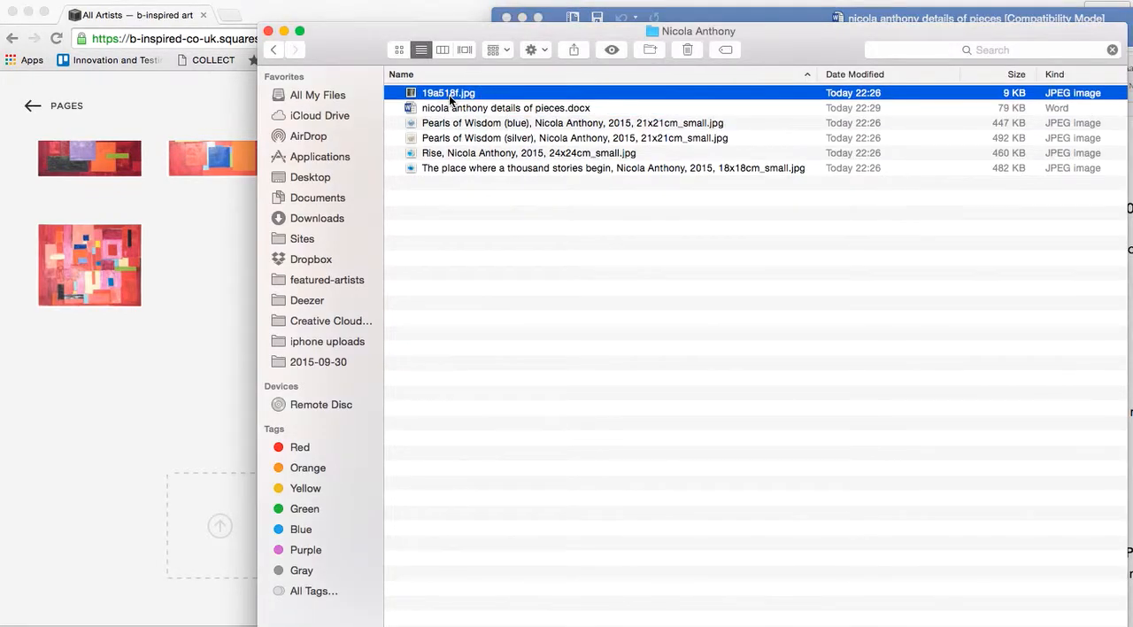
{"action": "double_click", "coordinate": [449, 96]}
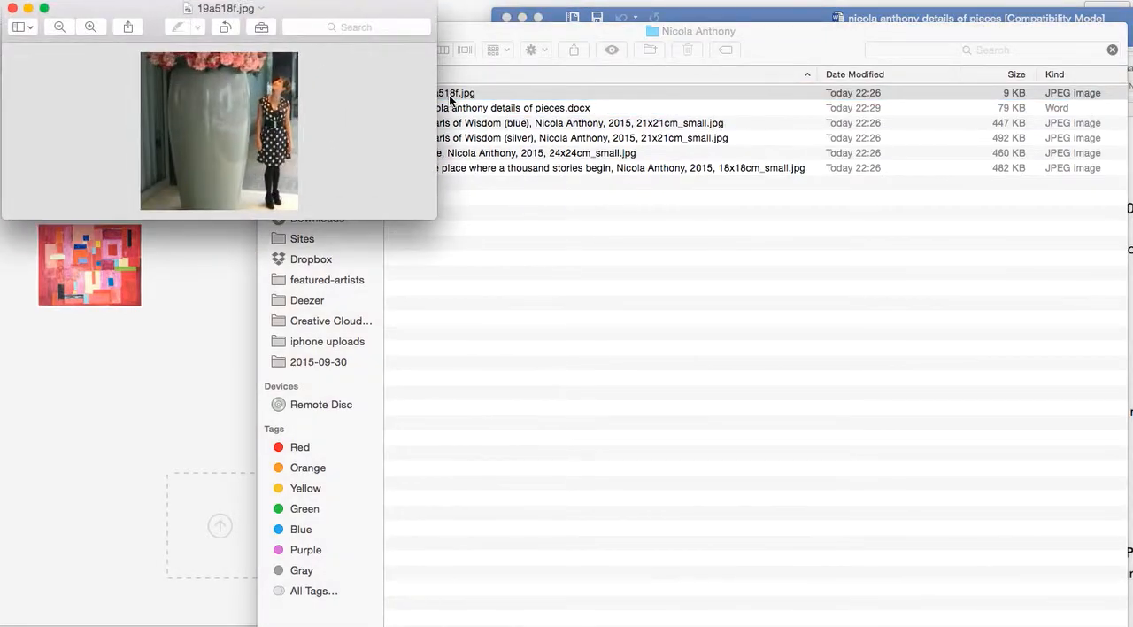
{"action": "left_click_drag", "start_coordinate": [185, 16], "coordinate": [563, 152]}
{"action": "left_click", "coordinate": [391, 145]}
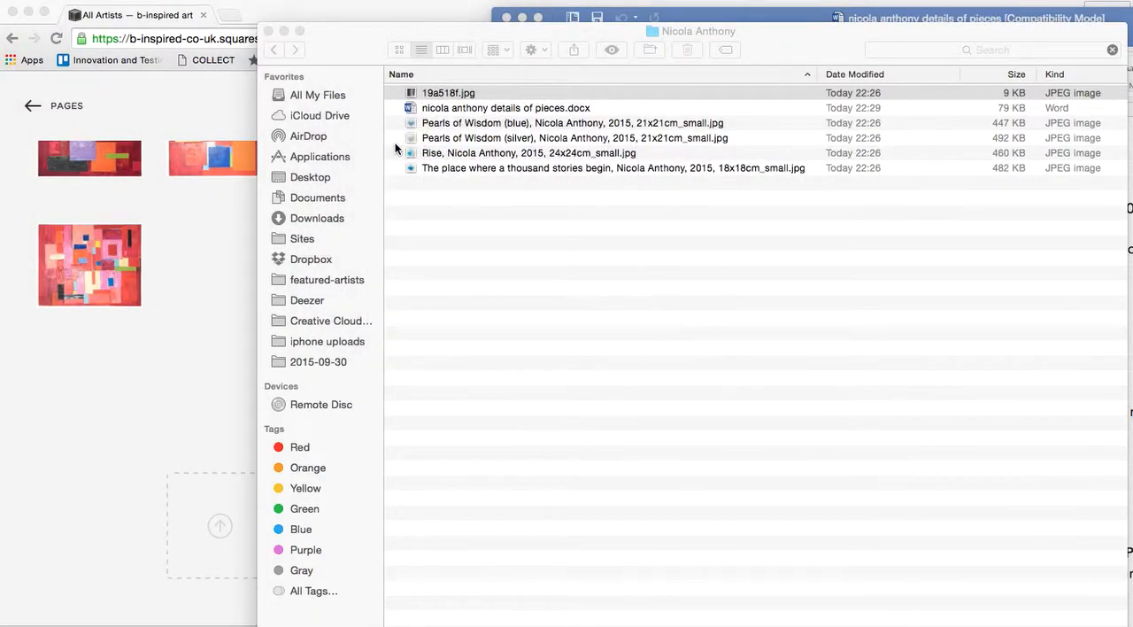
{"action": "left_click_drag", "start_coordinate": [351, 47], "coordinate": [400, 54]}
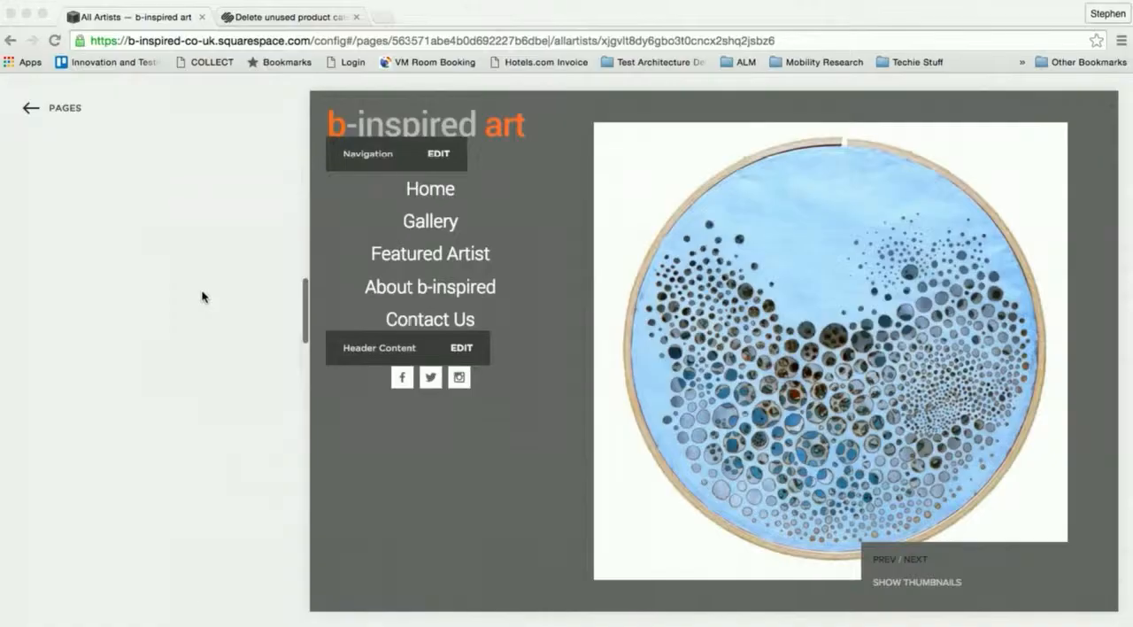
{"action": "scroll", "coordinate": [202, 296], "scroll_direction": "down", "scroll_amount": 15}
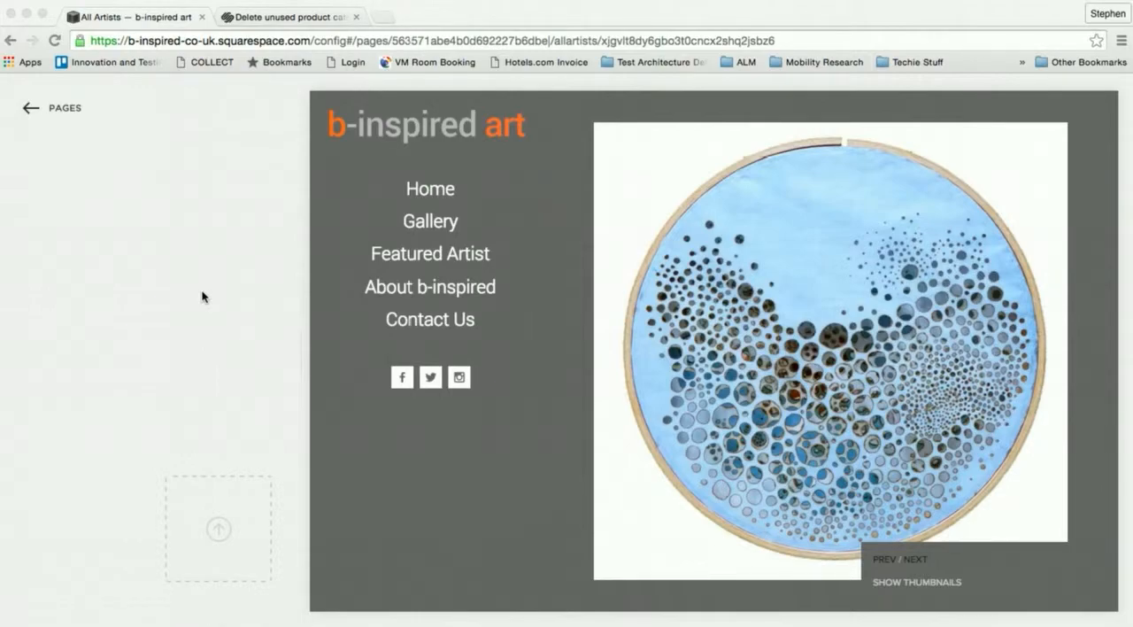
- Return to the gallery in Chrome and open the settings of the newly uploaded light-blue hoop image with dark circles
{"action": "left_click", "coordinate": [256, 41]}
{"action": "key", "text": "Return"}
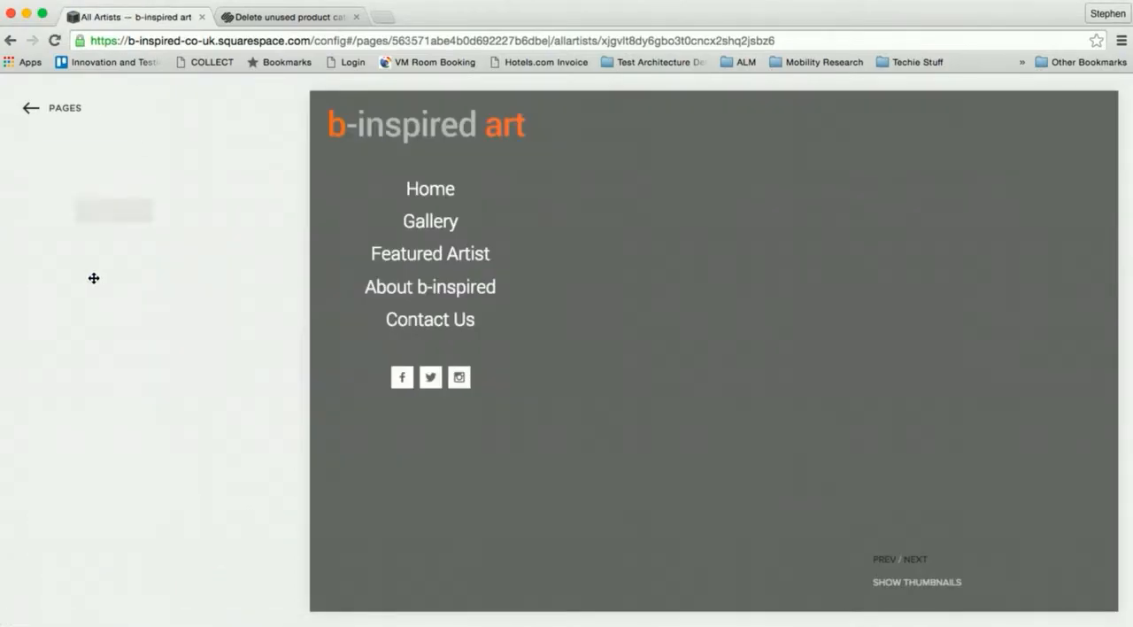
{"action": "scroll", "coordinate": [28, 323], "scroll_direction": "down", "scroll_amount": 10}
{"action": "scroll", "coordinate": [28, 328], "scroll_direction": "down", "scroll_amount": 11}
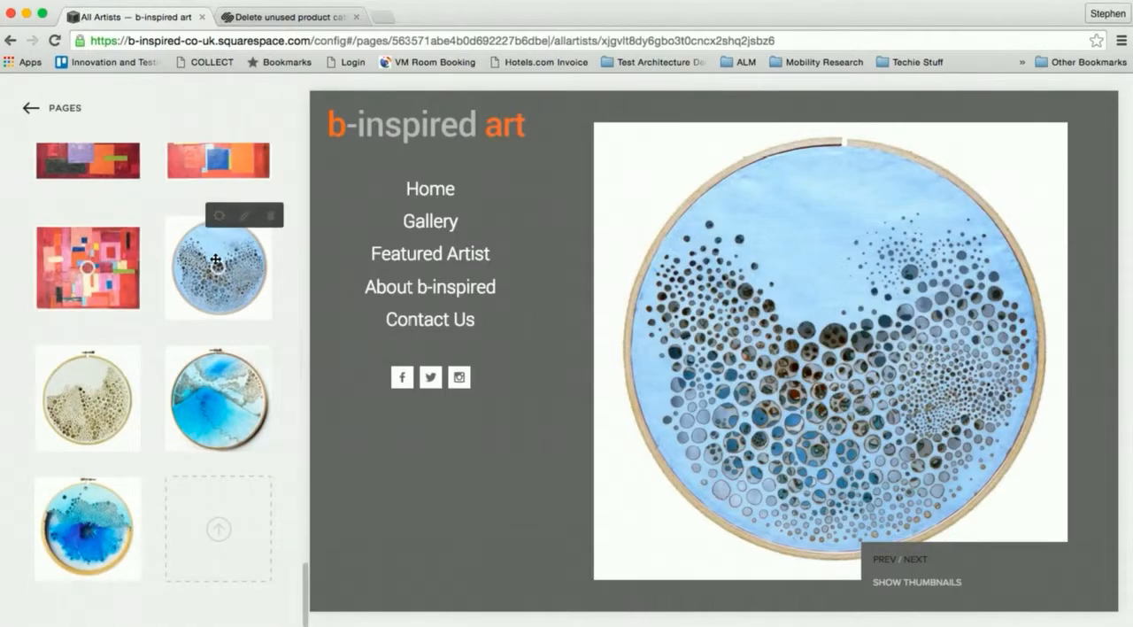
{"action": "left_click", "coordinate": [218, 217]}
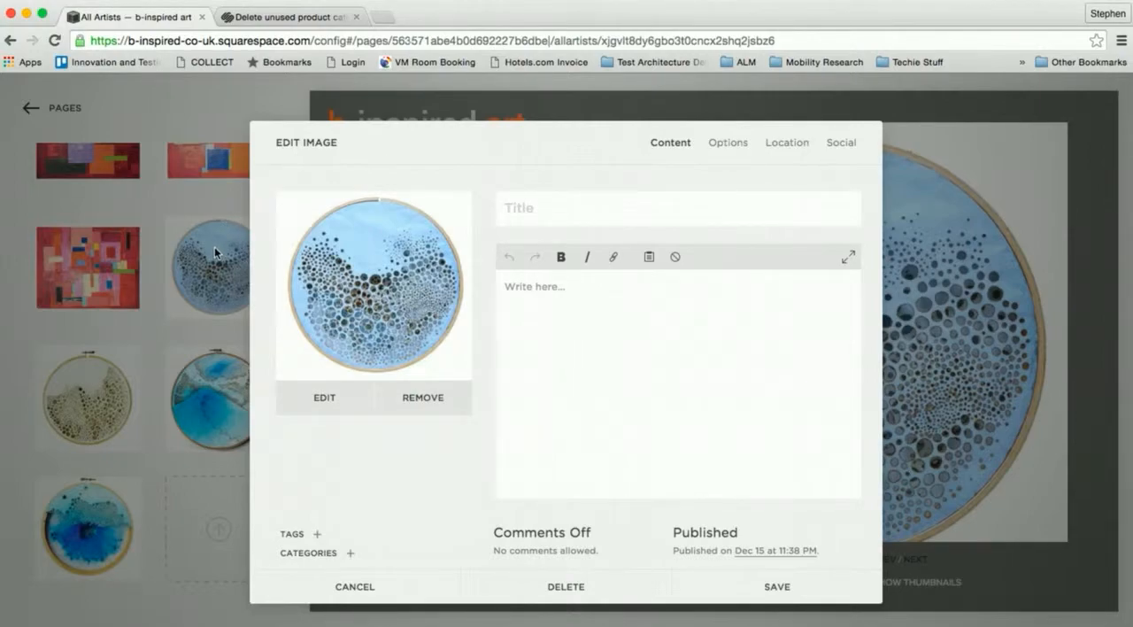
- Create a category with the artist's full name and assign it to the light-blue hoop image
{"action": "left_click", "coordinate": [352, 557]}
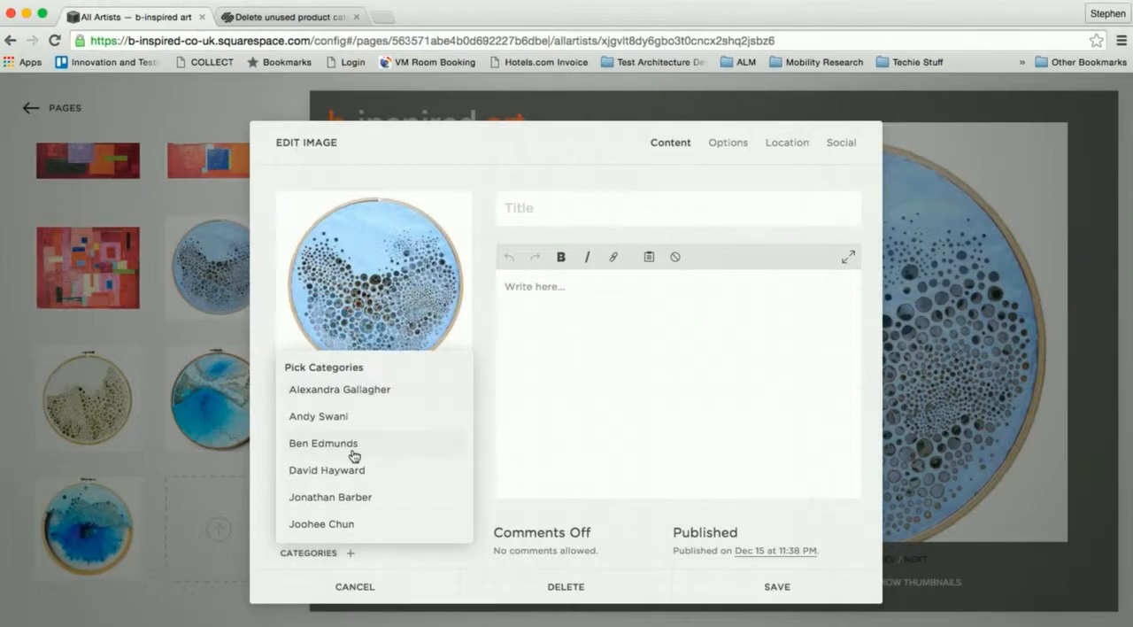
{"action": "scroll", "coordinate": [355, 456], "scroll_direction": "down", "scroll_amount": 3}
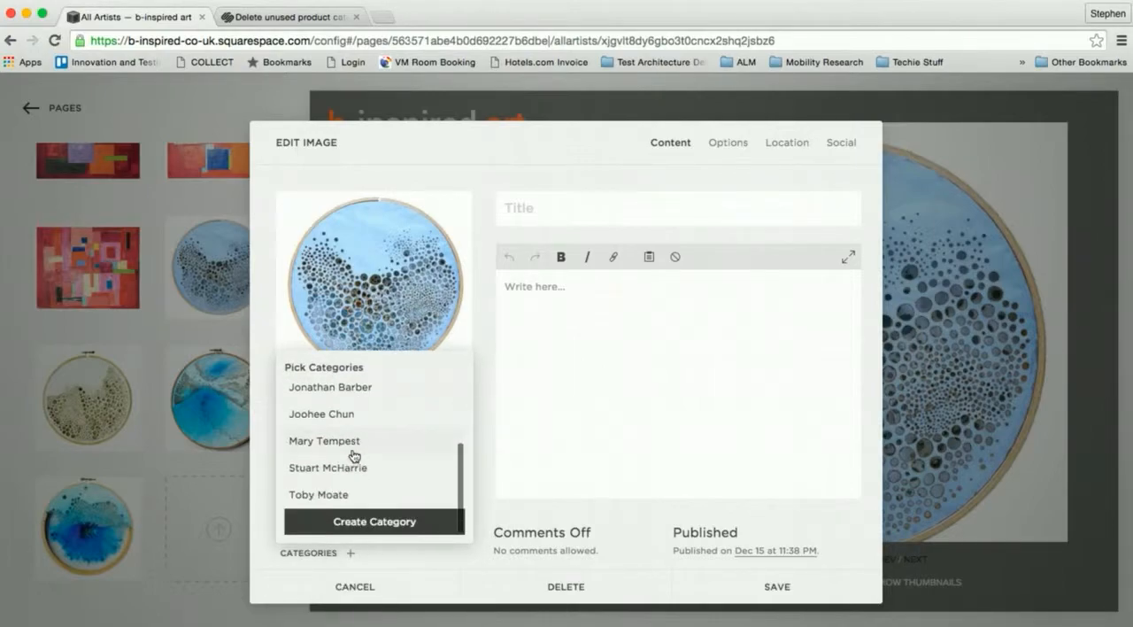
{"action": "left_click", "coordinate": [352, 525]}
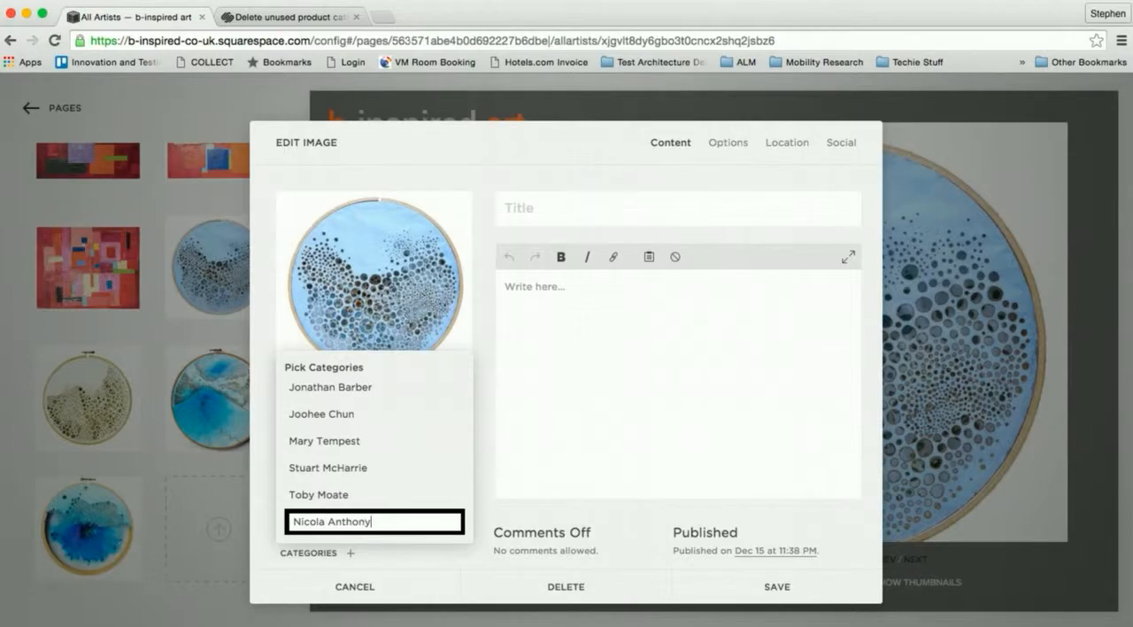
{"action": "key", "text": "Return"}
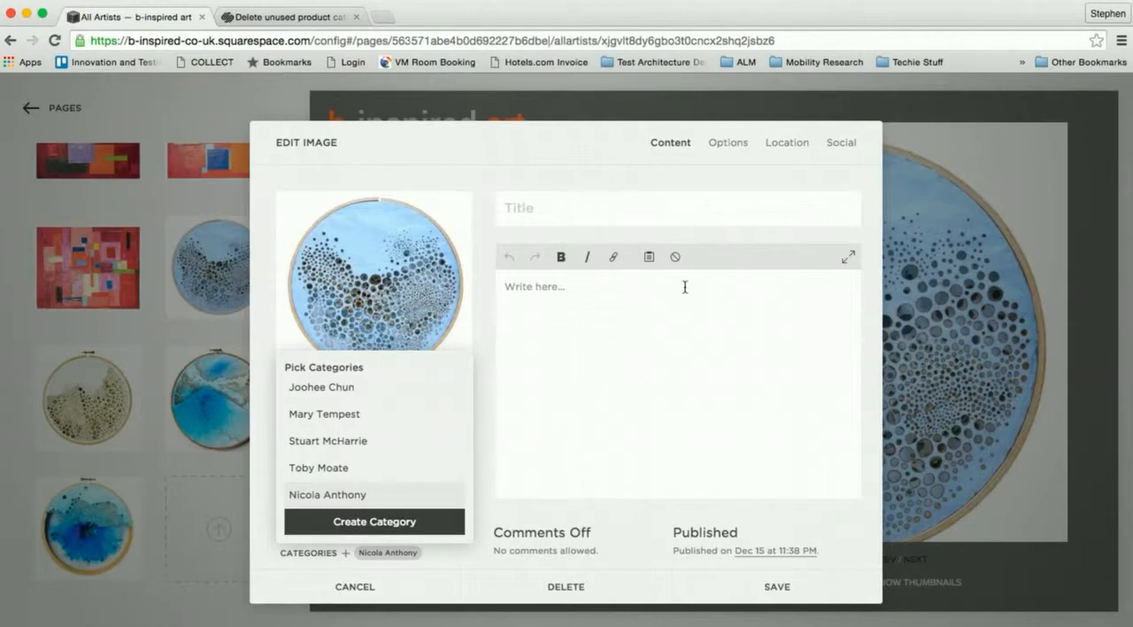
- Switch to Finder and preview the Pearls of Wisdom (blue) file to identify the artwork being edited
{"action": "key", "text": "super+Tab"}
{"action": "key", "text": "super+Tab"}
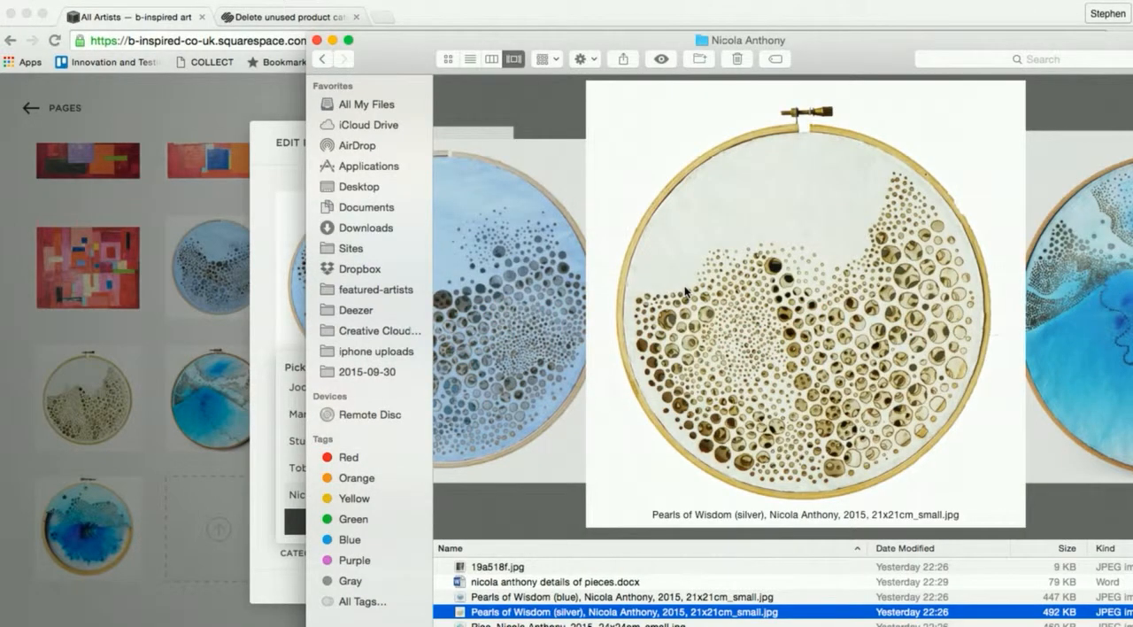
{"action": "left_click", "coordinate": [646, 597]}
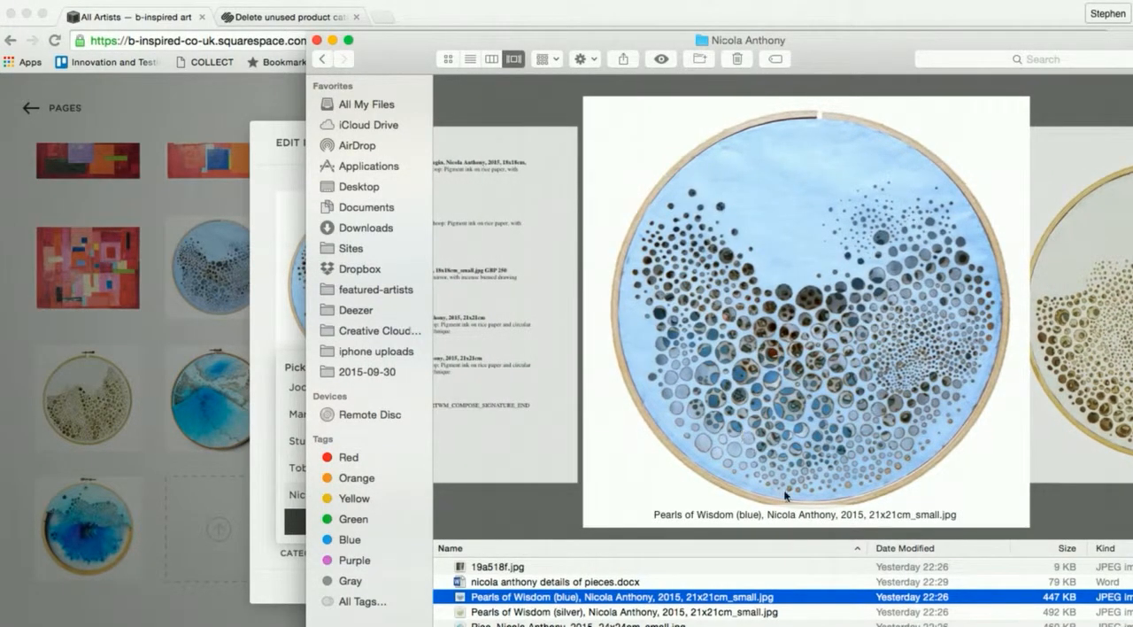
- Switch to Word and select the title "Pearls of Wisdom (blue)" in the details document for copying
{"action": "key", "text": "super+Tab"}
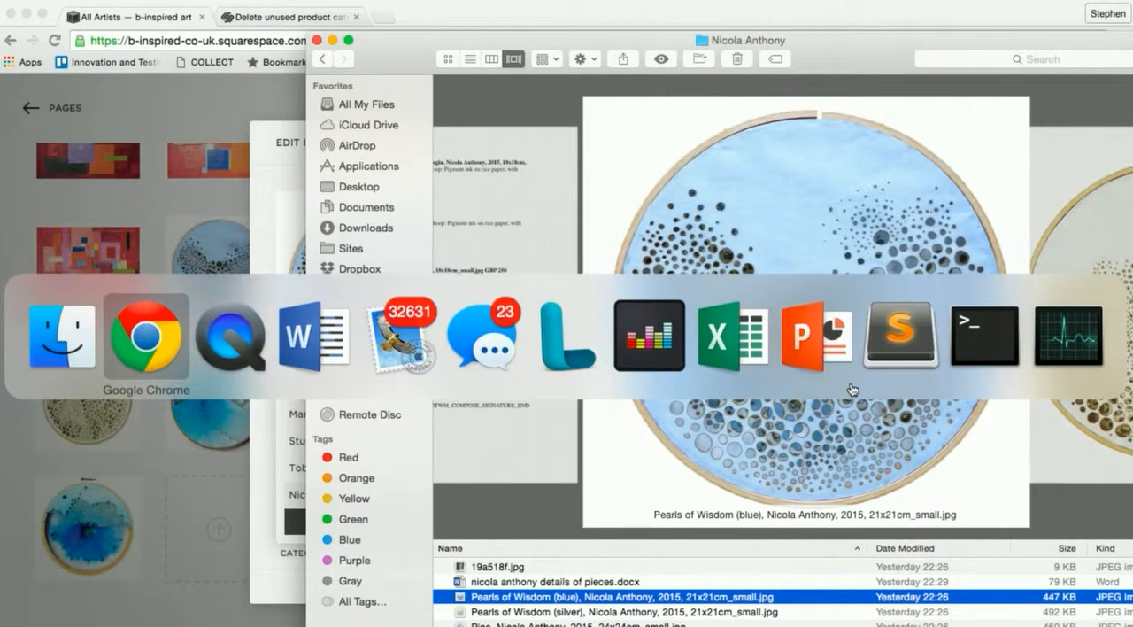
{"action": "key", "text": "super+Tab"}
{"action": "key", "text": "super+Tab"}
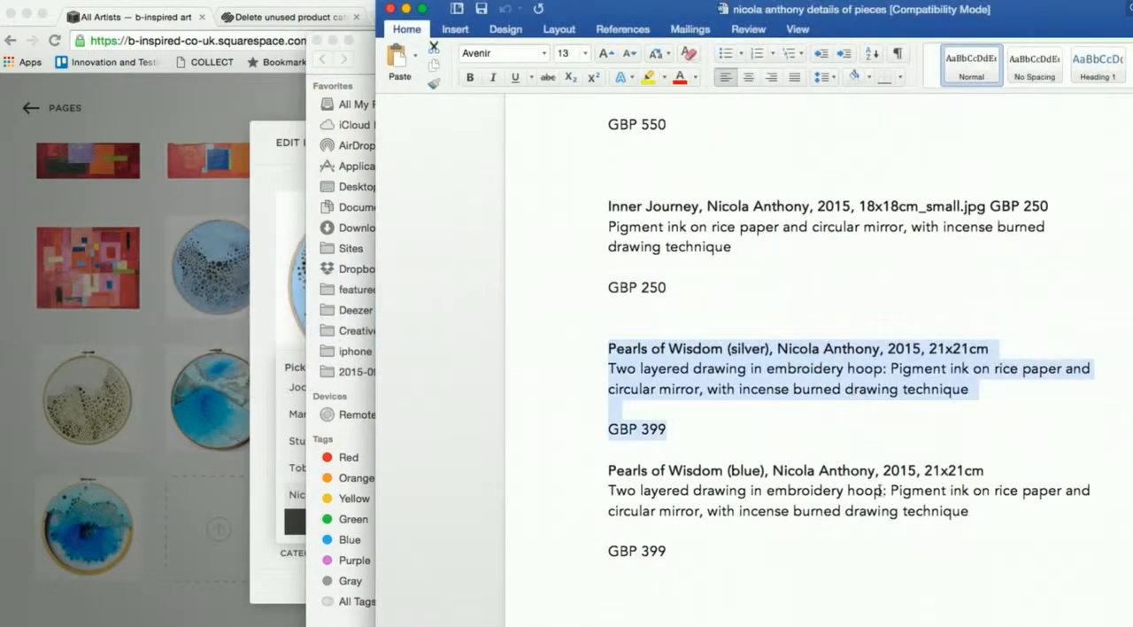
{"action": "left_click", "coordinate": [807, 356]}
{"action": "scroll", "coordinate": [808, 356], "scroll_direction": "down", "scroll_amount": 3}
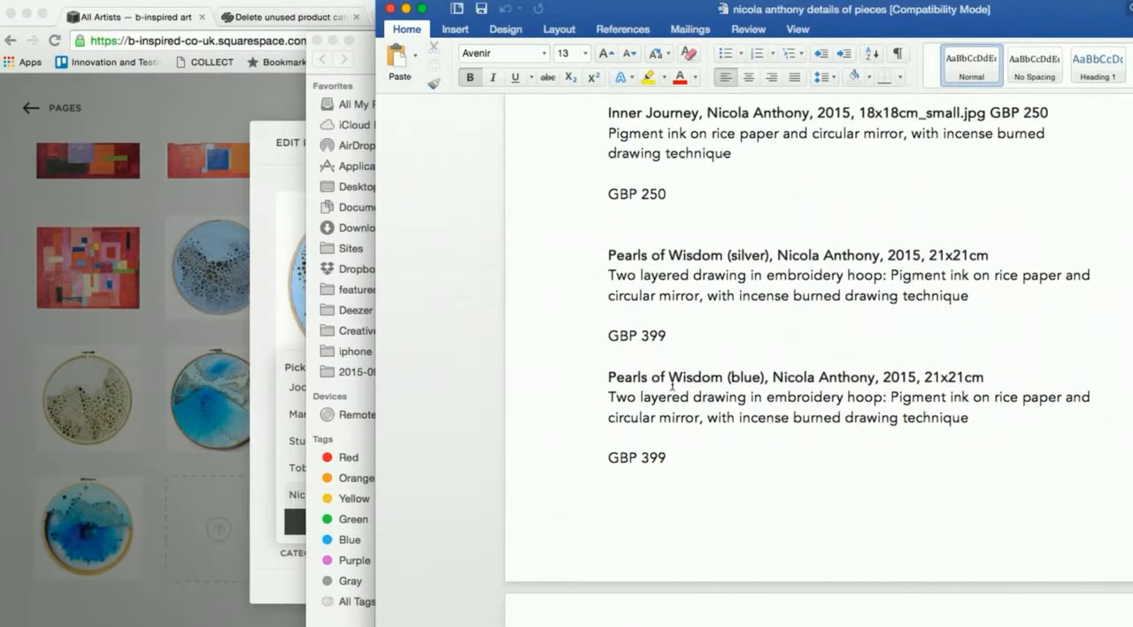
{"action": "double_click", "coordinate": [616, 379]}
{"action": "left_click_drag", "start_coordinate": [616, 379], "coordinate": [767, 379]}
{"action": "key", "text": "super+c"}
- Return to Chrome and paste "Pearls of Wisdom (blue)" as the image's title
{"action": "key", "text": "super+Tab"}
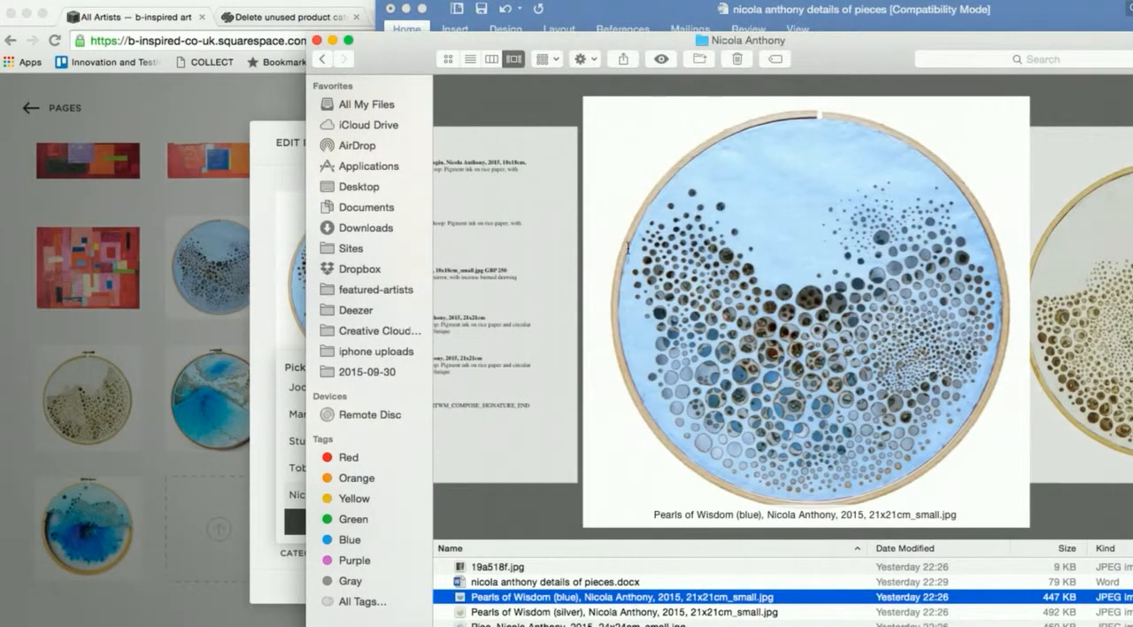
{"action": "key", "text": "super+Tab"}
{"action": "key", "text": "super+Tab"}
{"action": "key", "text": "super+Tab"}
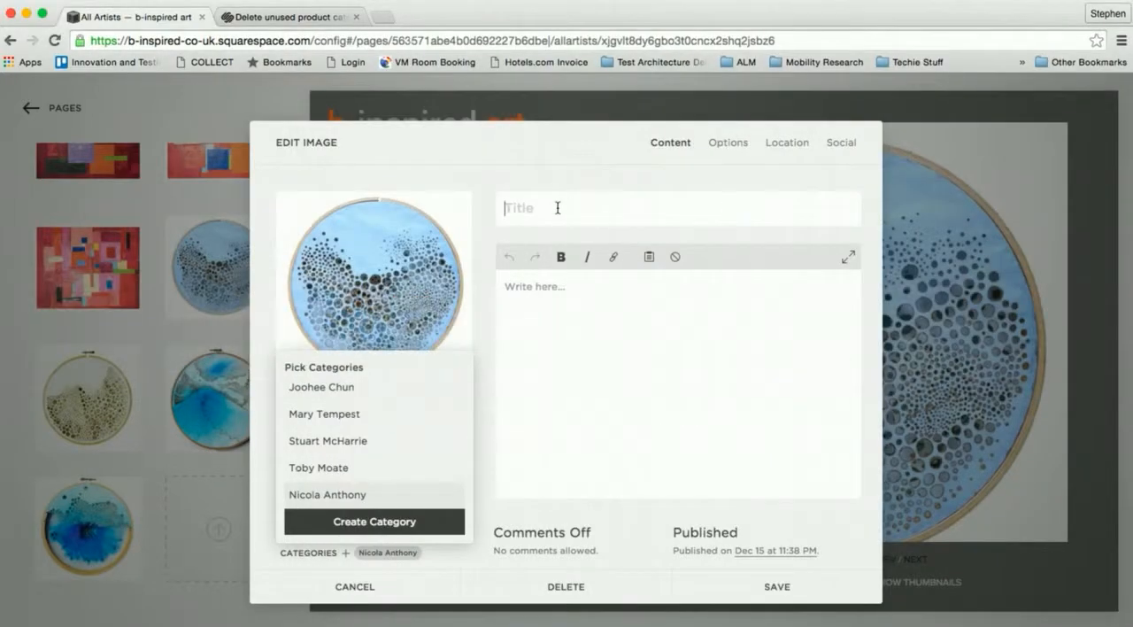
{"action": "left_click", "coordinate": [558, 208]}
{"action": "key", "text": "super+v"}
- Copy the full Pearls of Wisdom (blue) entry, including GBP 399, from Word into the image's description in Chrome, matching the destination style
{"action": "left_click", "coordinate": [556, 320]}
{"action": "key", "text": "super+Tab"}
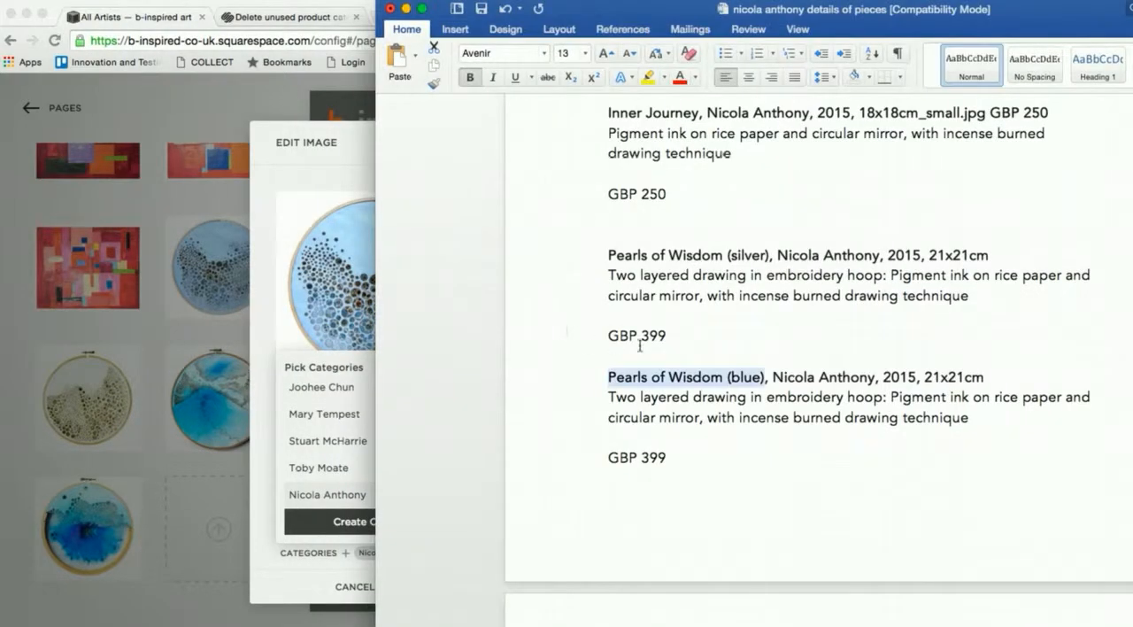
{"action": "left_click", "coordinate": [633, 380]}
{"action": "left_click_drag", "start_coordinate": [607, 380], "coordinate": [675, 458]}
{"action": "key", "text": "super+c"}
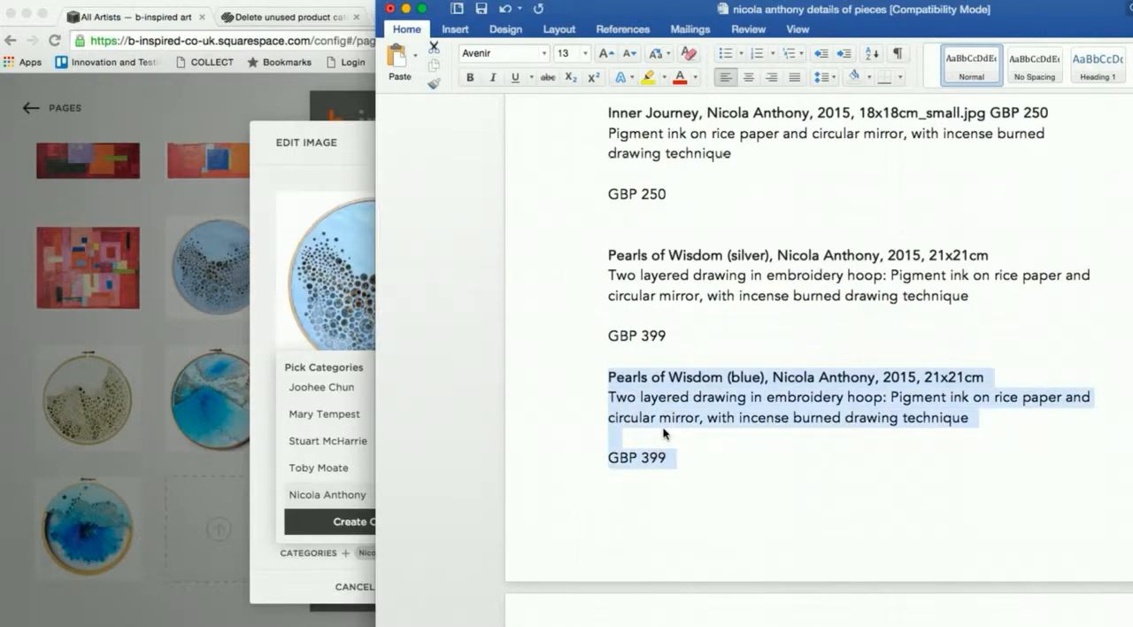
{"action": "key", "text": "super+Tab"}
{"action": "right_click", "coordinate": [556, 354]}
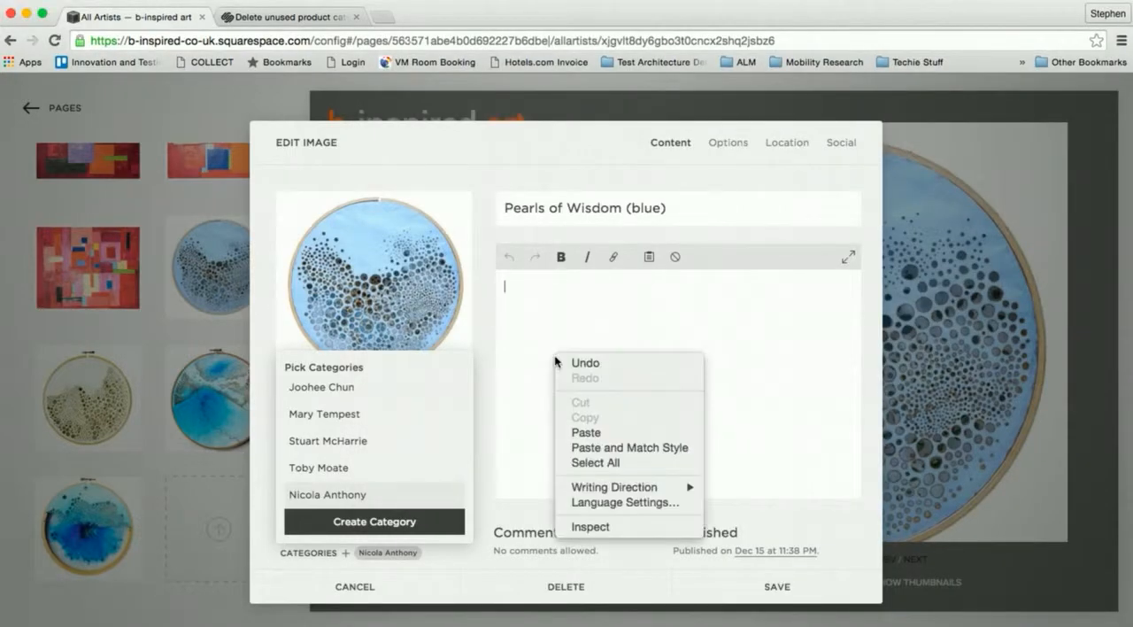
{"action": "left_click", "coordinate": [676, 449]}
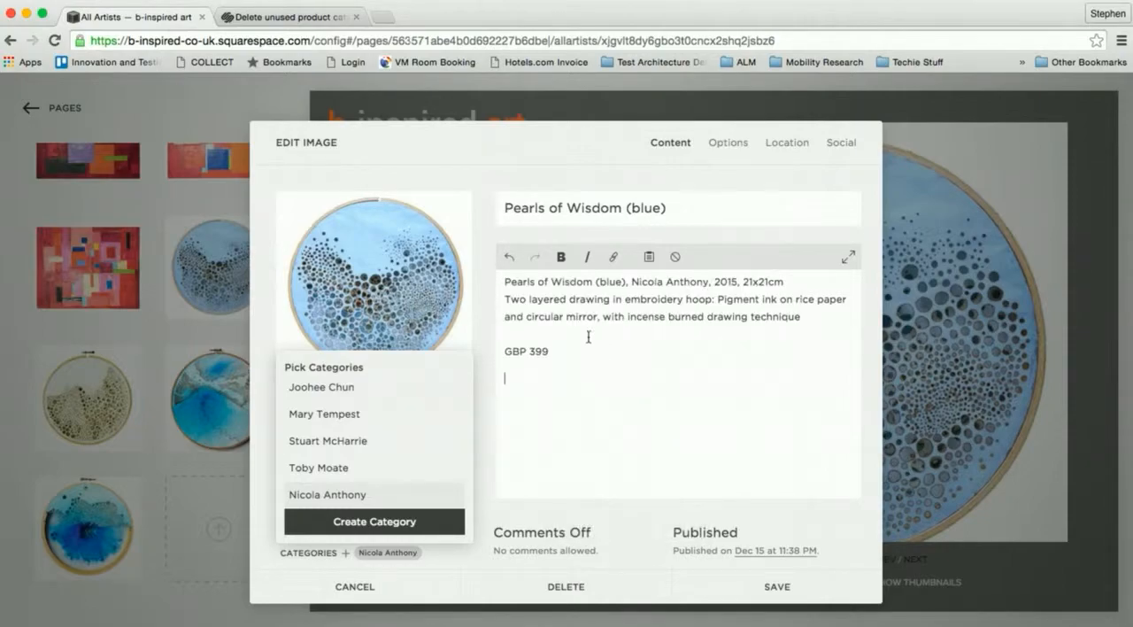
- Make the description's first line, with the artwork title, artist, year and size, bold
{"action": "triple_click", "coordinate": [516, 282]}
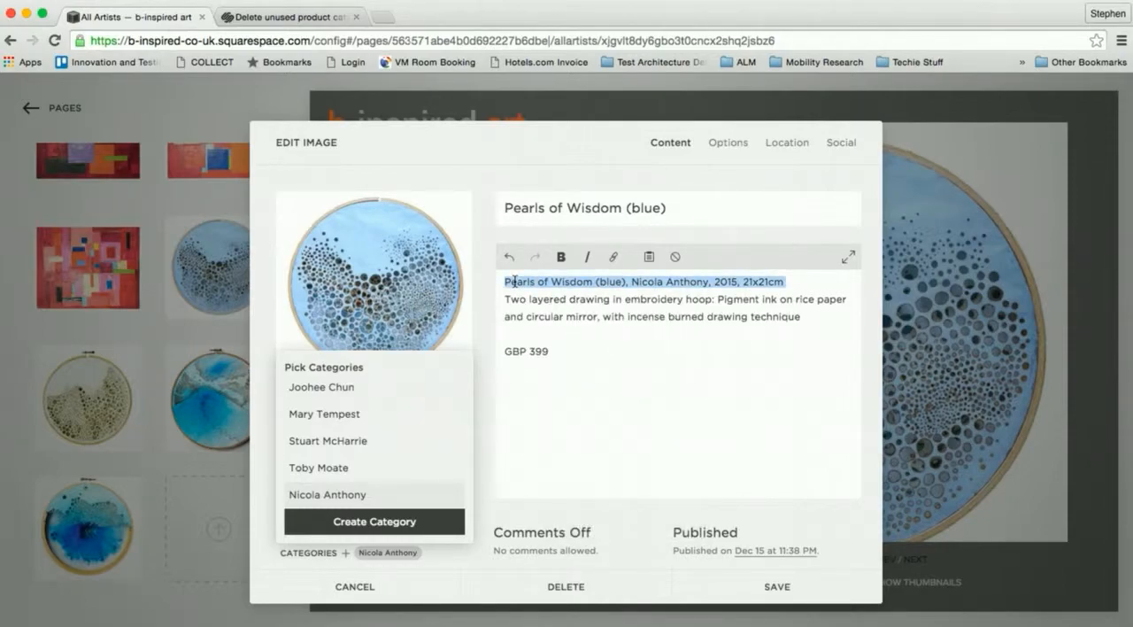
{"action": "left_click", "coordinate": [562, 257]}
{"action": "left_click", "coordinate": [571, 361]}
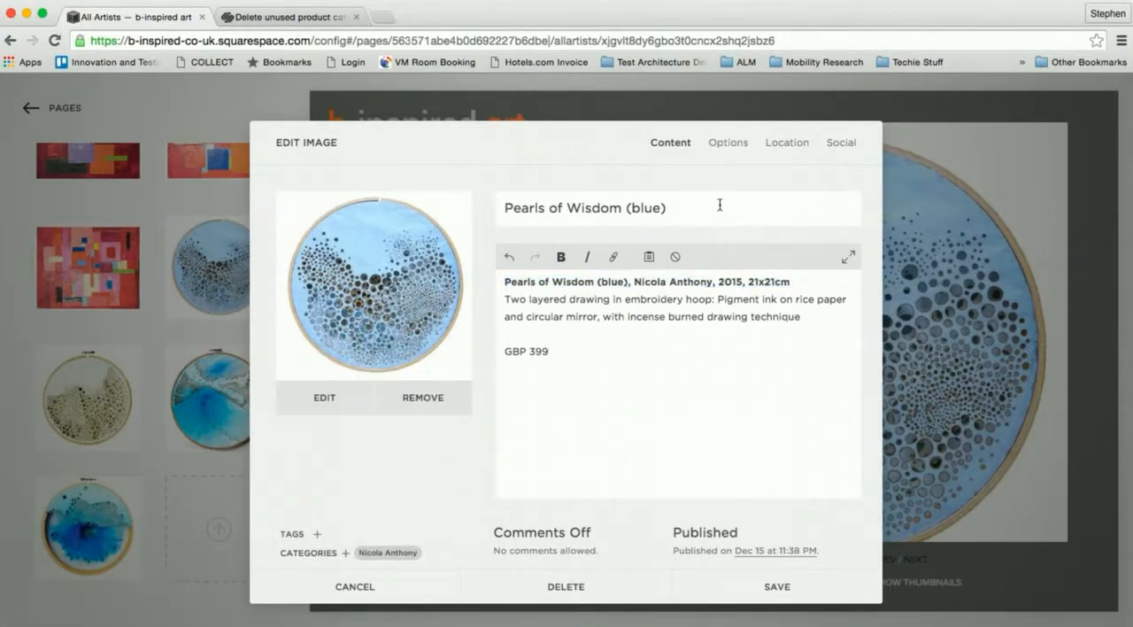
- Review the Options, Location and Social settings of the Pearls of Wisdom (blue) image and save it
{"action": "left_click", "coordinate": [730, 147]}
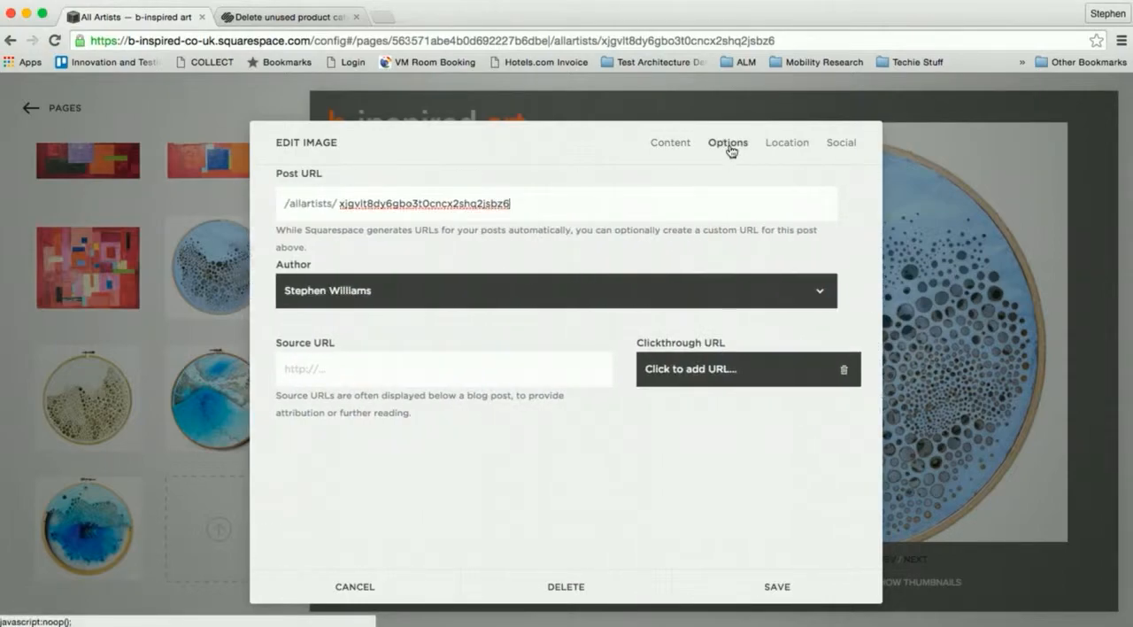
{"action": "left_click", "coordinate": [782, 144]}
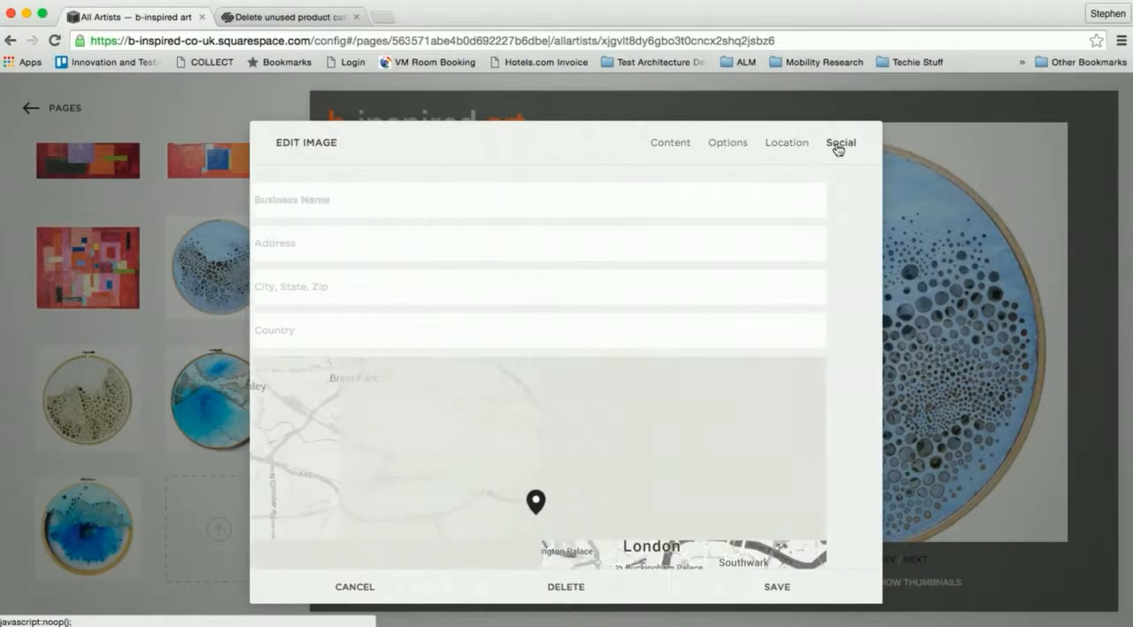
{"action": "left_click", "coordinate": [838, 147]}
{"action": "left_click", "coordinate": [670, 148]}
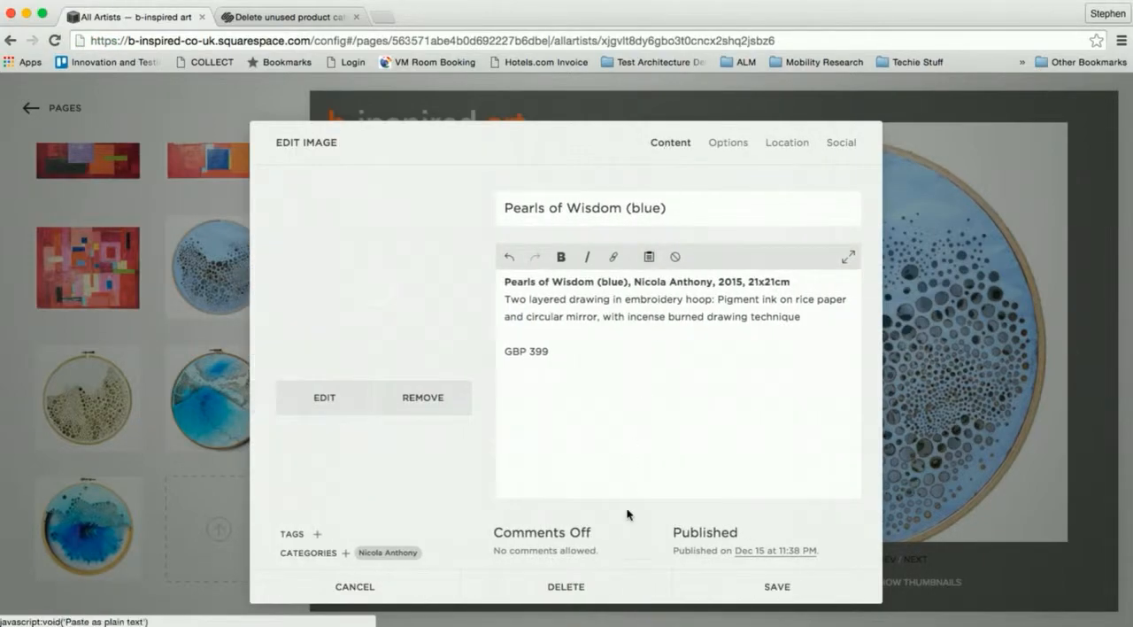
{"action": "left_click", "coordinate": [777, 587]}
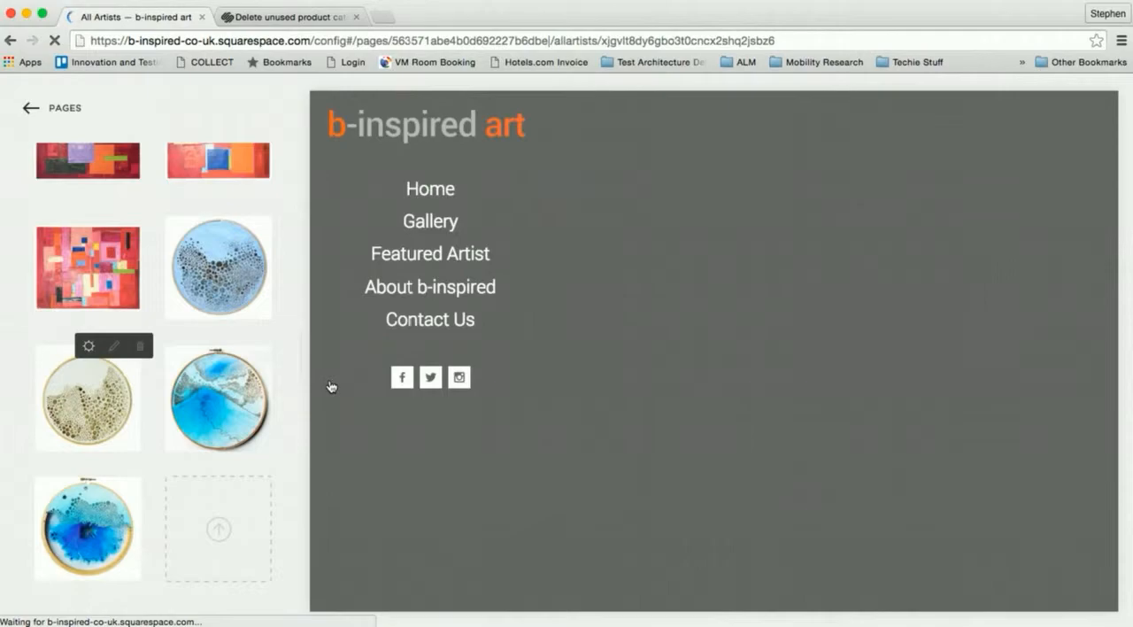
- Open the settings of the cream hoop image and assign it the new artist's category
{"action": "left_click", "coordinate": [89, 347]}
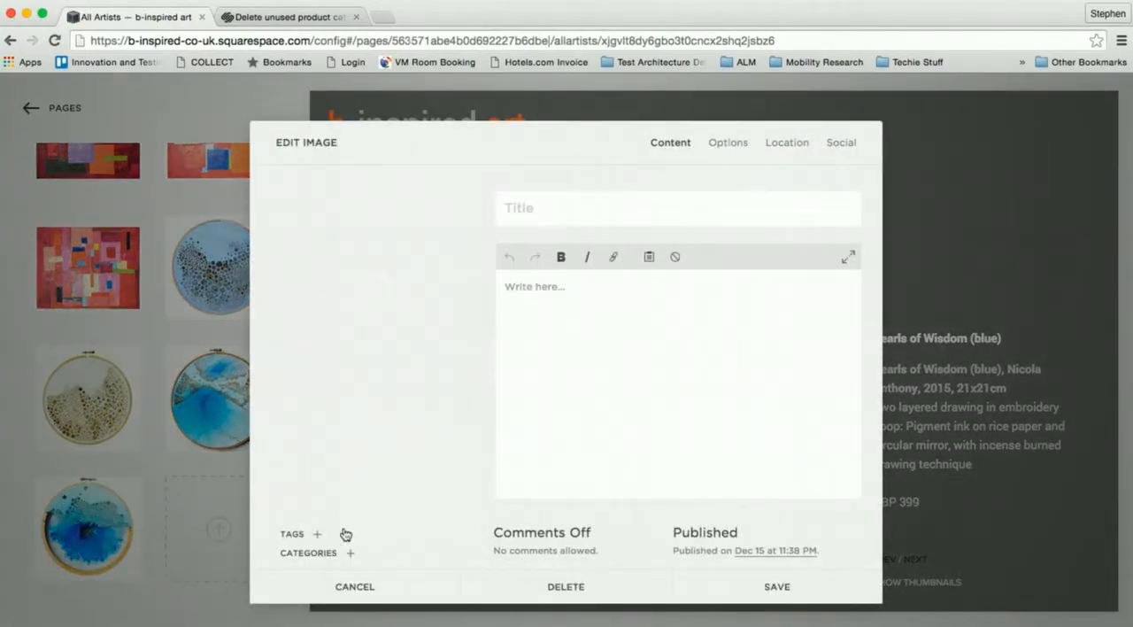
{"action": "left_click", "coordinate": [351, 552]}
{"action": "scroll", "coordinate": [383, 445], "scroll_direction": "down", "scroll_amount": 3}
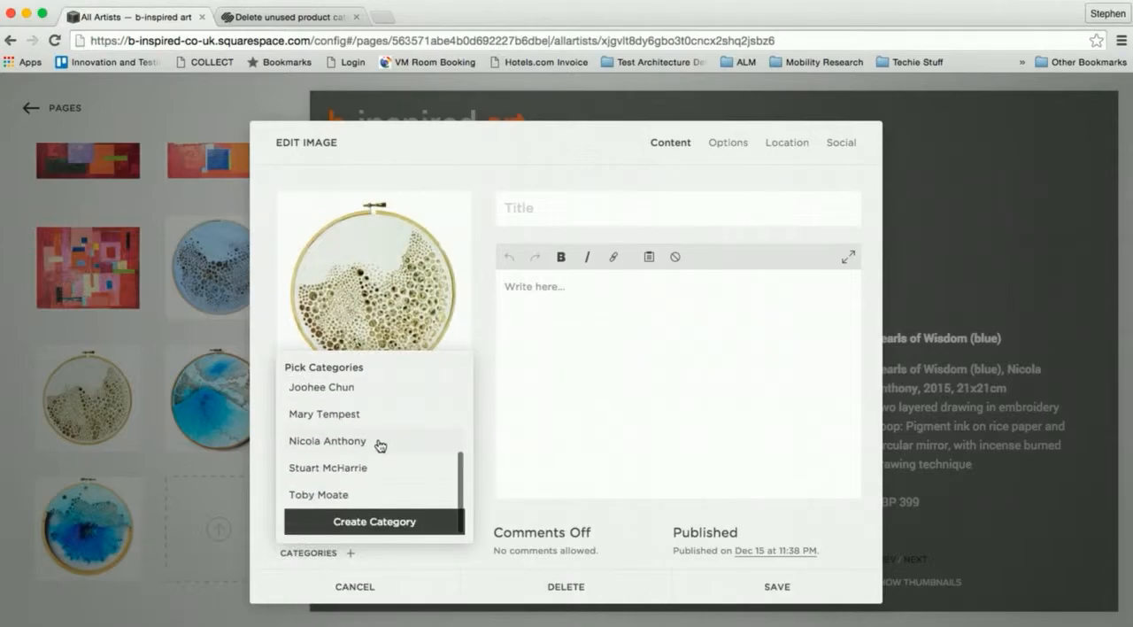
{"action": "left_click", "coordinate": [337, 448]}
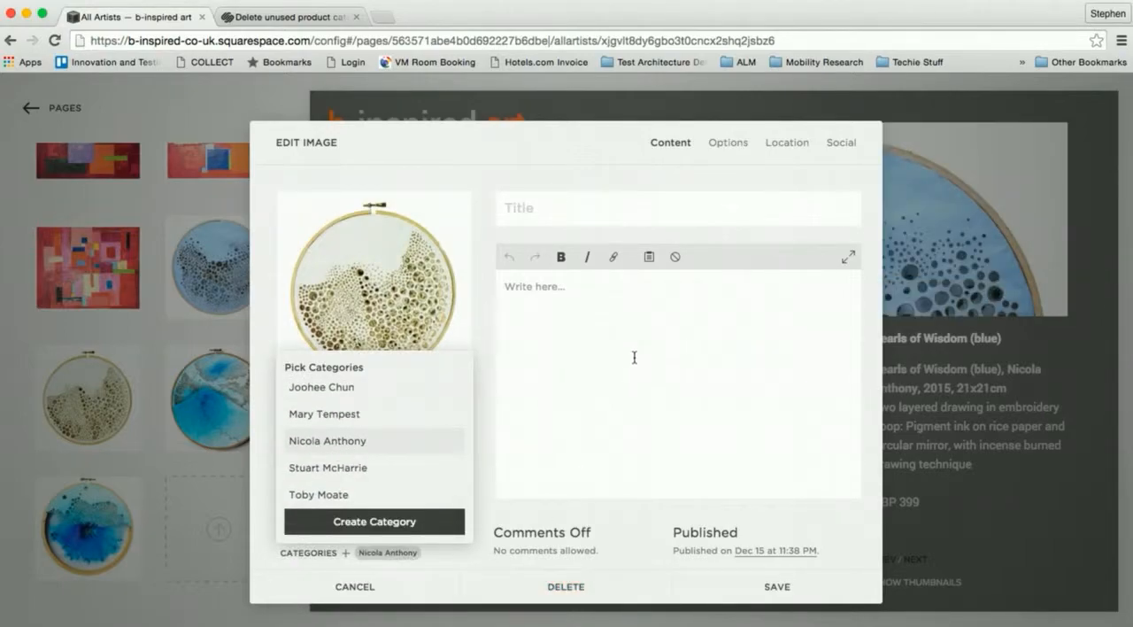
- Copy "Pearls of Wisdom (silver)" from the Word details document and paste it as the image's title in Chrome
{"action": "key", "text": "super+Tab"}
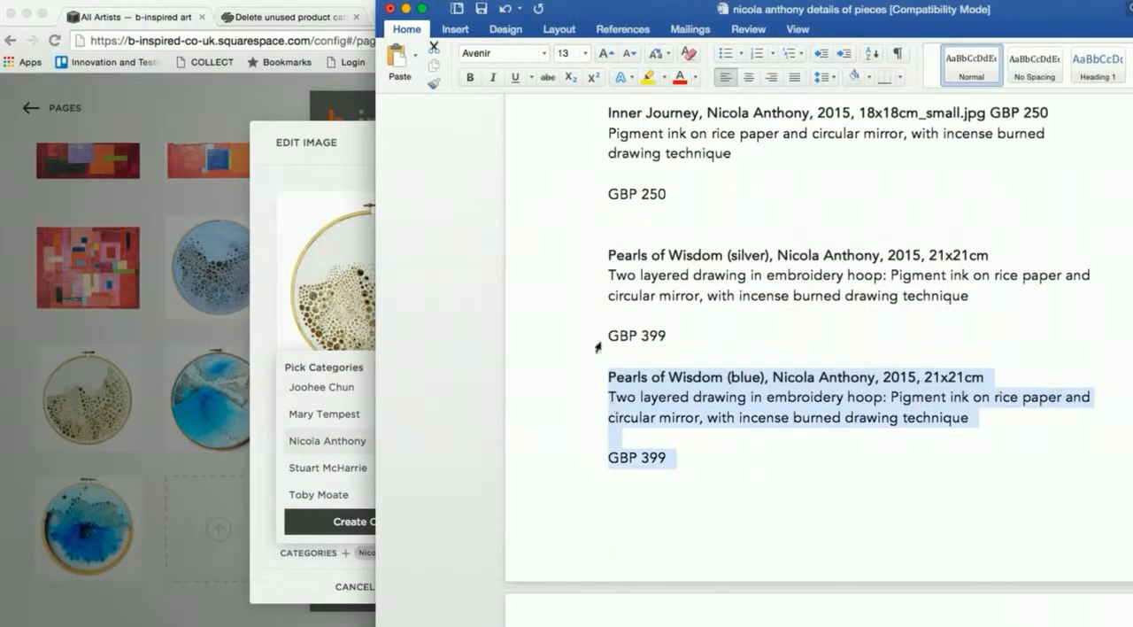
{"action": "scroll", "coordinate": [662, 381], "scroll_direction": "up", "scroll_amount": 2}
{"action": "left_click_drag", "start_coordinate": [609, 316], "coordinate": [767, 319]}
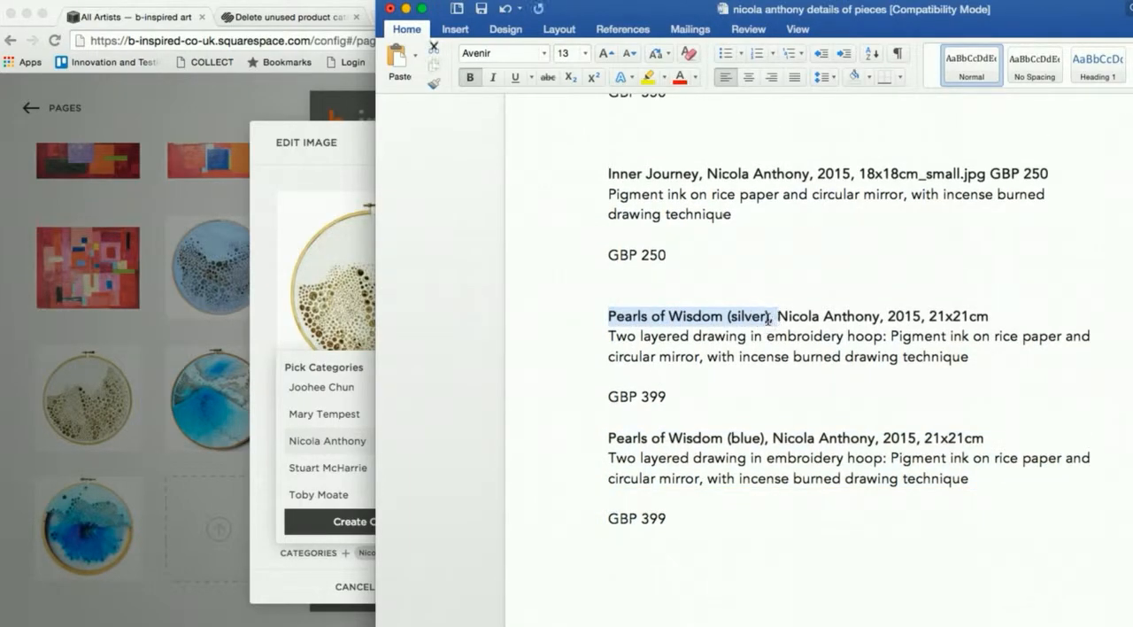
{"action": "key", "text": "super+Tab"}
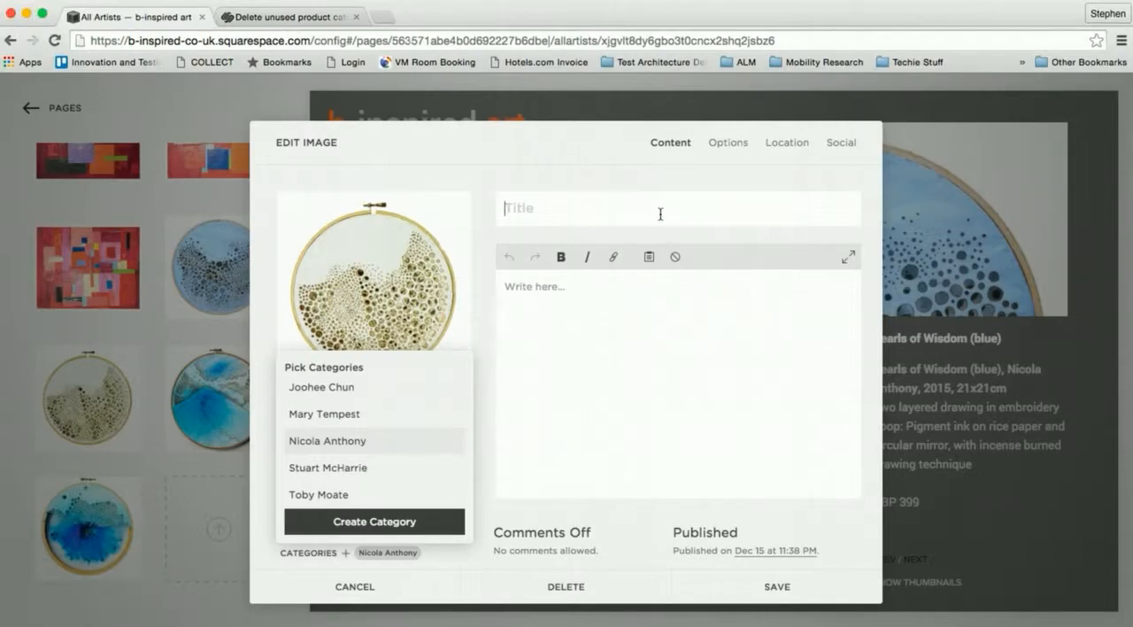
{"action": "type", "text": "Pearls of Wisdom (silver),"}
- Copy the full Pearls of Wisdom (silver) entry, including GBP 399, from Word into the image's description in Chrome, matching the destination style
{"action": "left_click", "coordinate": [669, 325]}
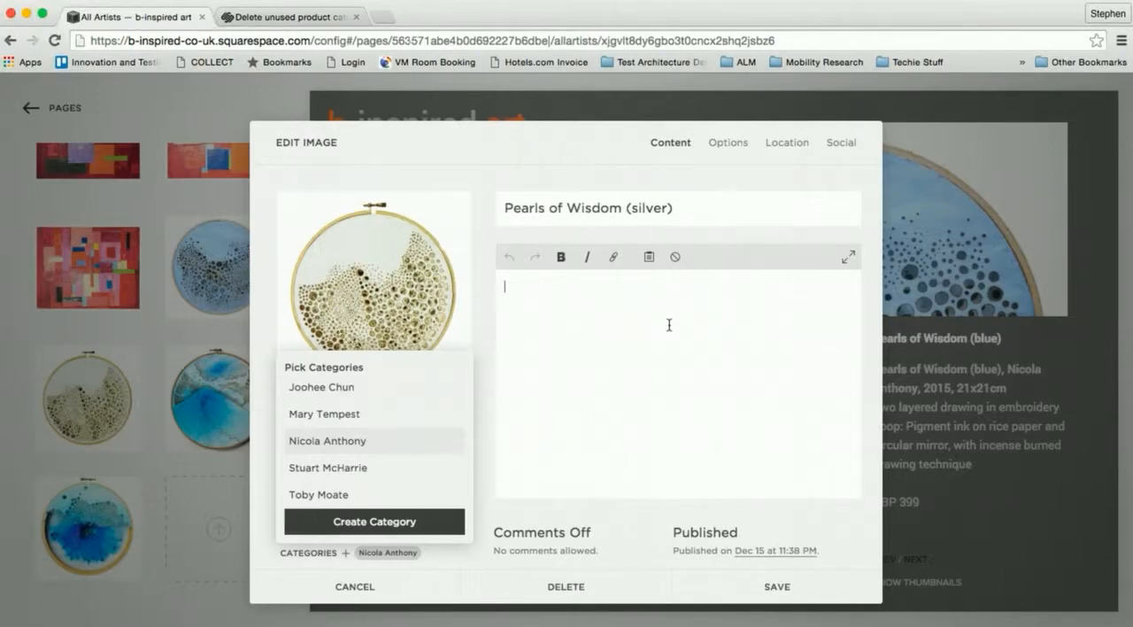
{"action": "key", "text": "super+Tab"}
{"action": "left_click_drag", "start_coordinate": [609, 316], "coordinate": [679, 383]}
{"action": "key", "text": "super+c"}
{"action": "key", "text": "super+Tab"}
{"action": "right_click", "coordinate": [638, 344]}
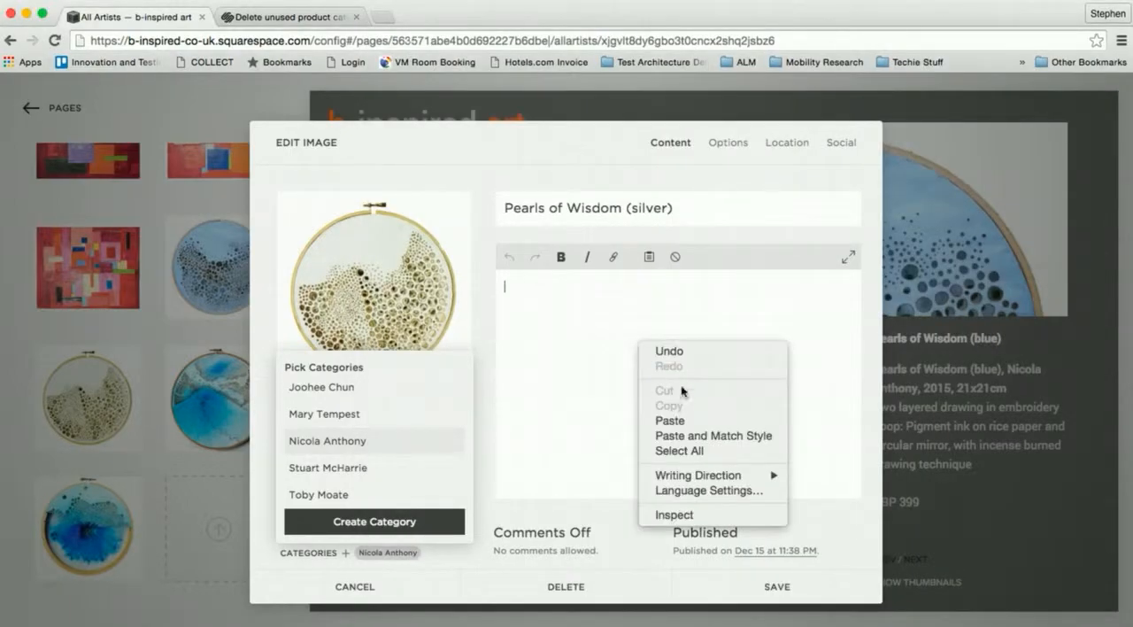
{"action": "left_click", "coordinate": [732, 437]}
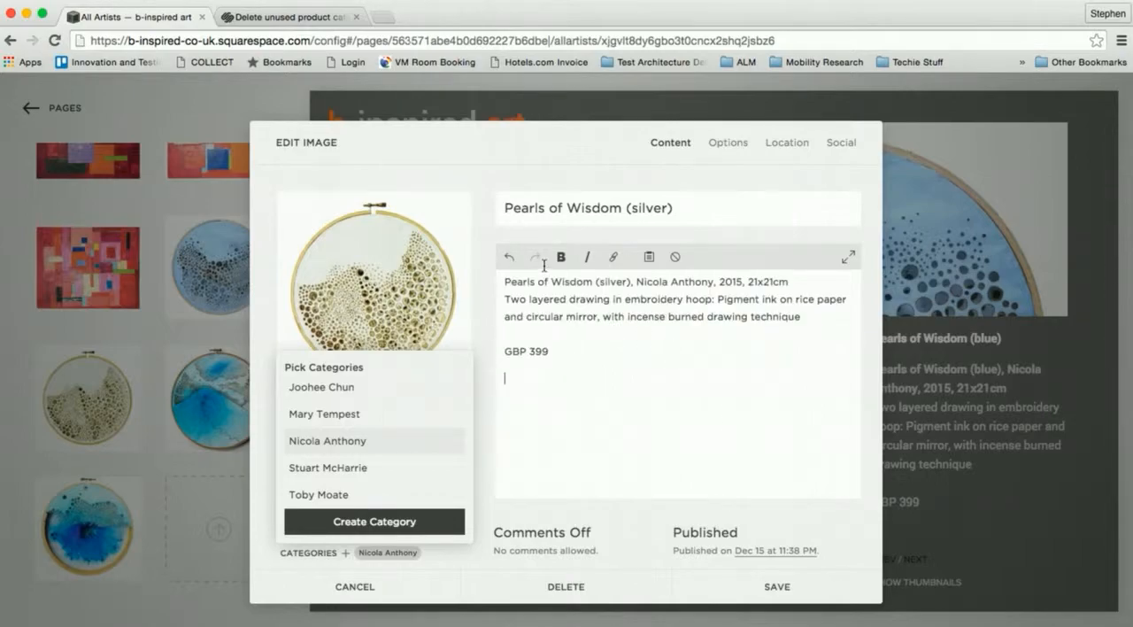
- Make the first line of the Pearls of Wisdom (silver) description bold and save the image
{"action": "triple_click", "coordinate": [543, 292]}
{"action": "triple_click", "coordinate": [522, 281]}
{"action": "left_click", "coordinate": [562, 257]}
{"action": "left_click", "coordinate": [579, 372]}
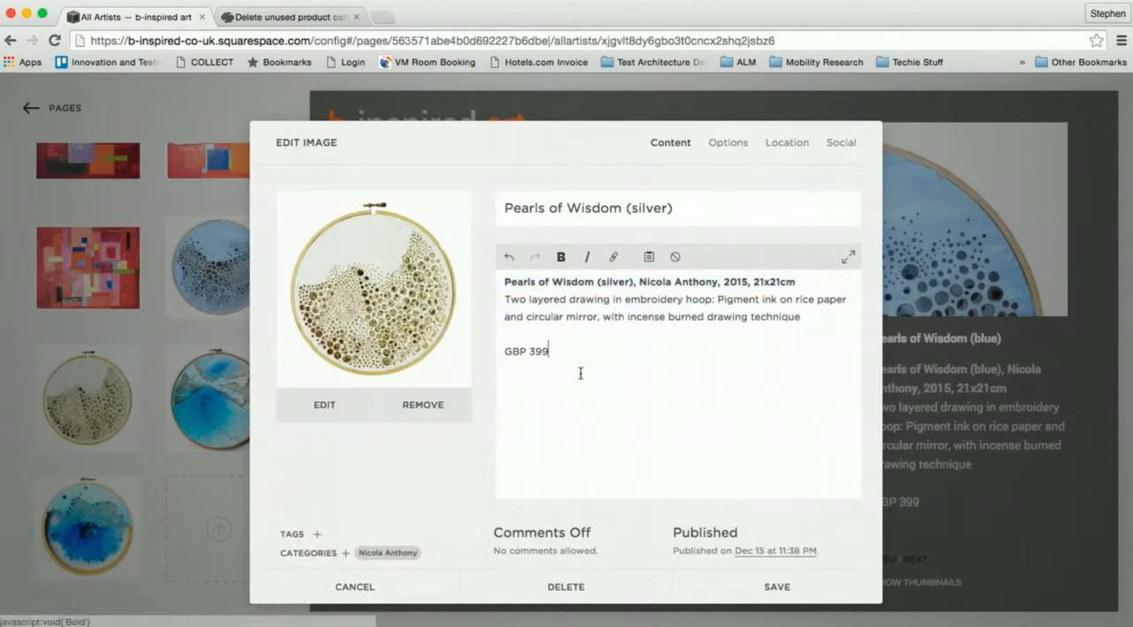
{"action": "left_click", "coordinate": [779, 586]}
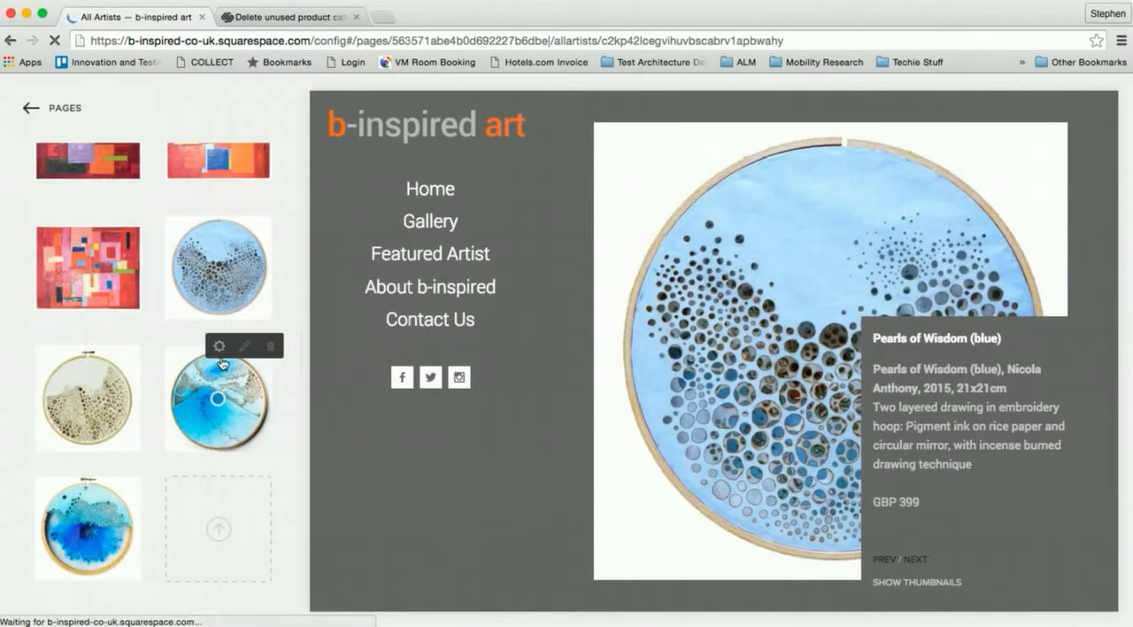
- Switch to Finder and browse the artist's image previews to identify the blue-and-white hoop artwork by its file name
{"action": "key", "text": "super+Tab"}
{"action": "key", "text": "super+Tab"}
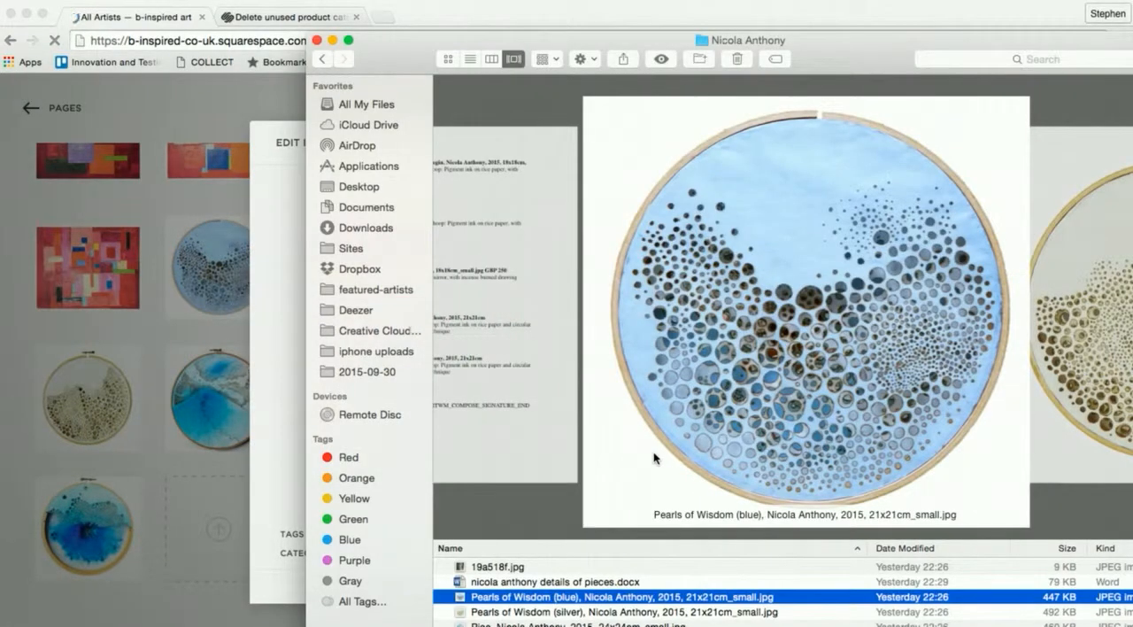
{"action": "scroll", "coordinate": [709, 411], "scroll_direction": "right", "scroll_amount": 2}
{"action": "scroll", "coordinate": [709, 404], "scroll_direction": "right", "scroll_amount": 2}
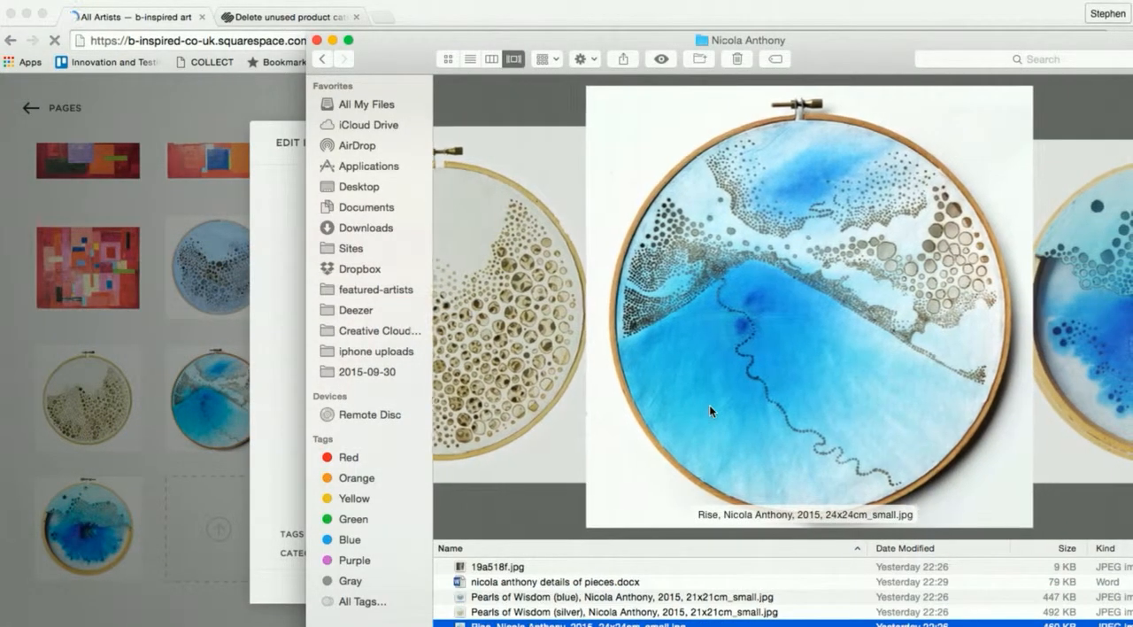
{"action": "scroll", "coordinate": [709, 405], "scroll_direction": "right", "scroll_amount": 1}
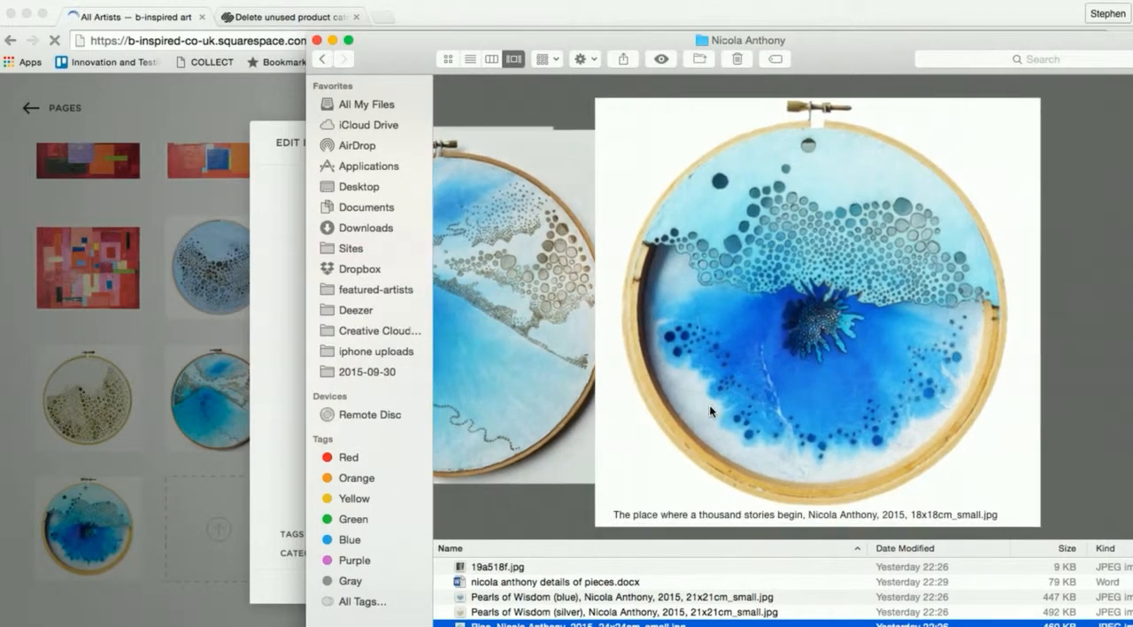
{"action": "scroll", "coordinate": [709, 404], "scroll_direction": "left", "scroll_amount": 1}
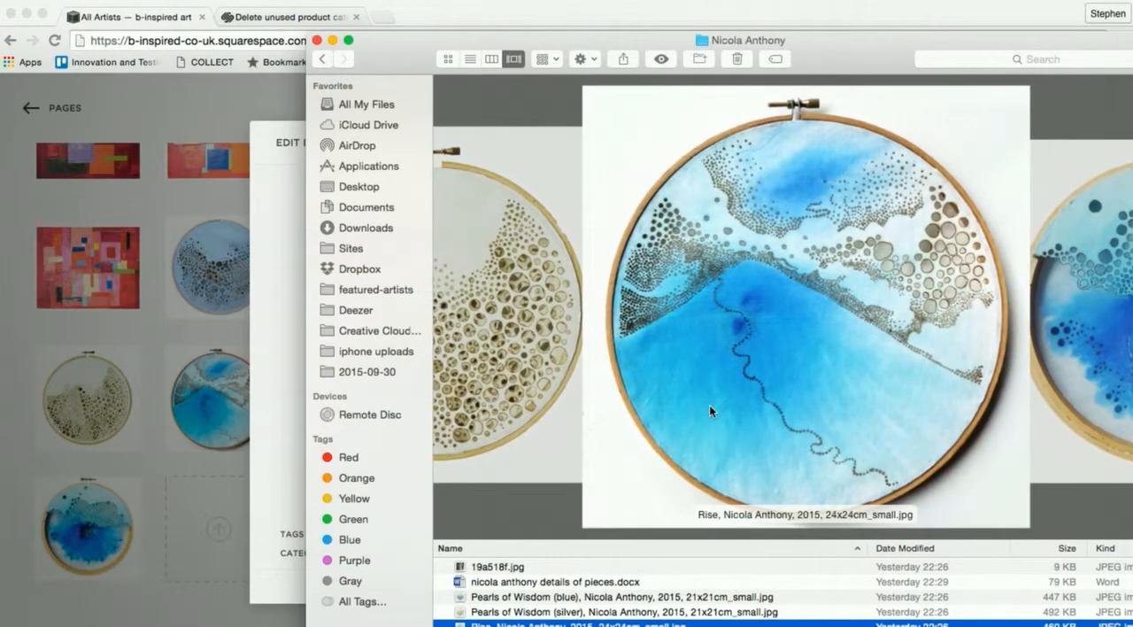
- Switch to Word, copy the title "Rise" and paste it as the blue-and-white hoop image's title in Chrome
{"action": "key", "text": "super+Tab"}
{"action": "key", "text": "super+Tab"}
{"action": "key", "text": "super+Tab"}
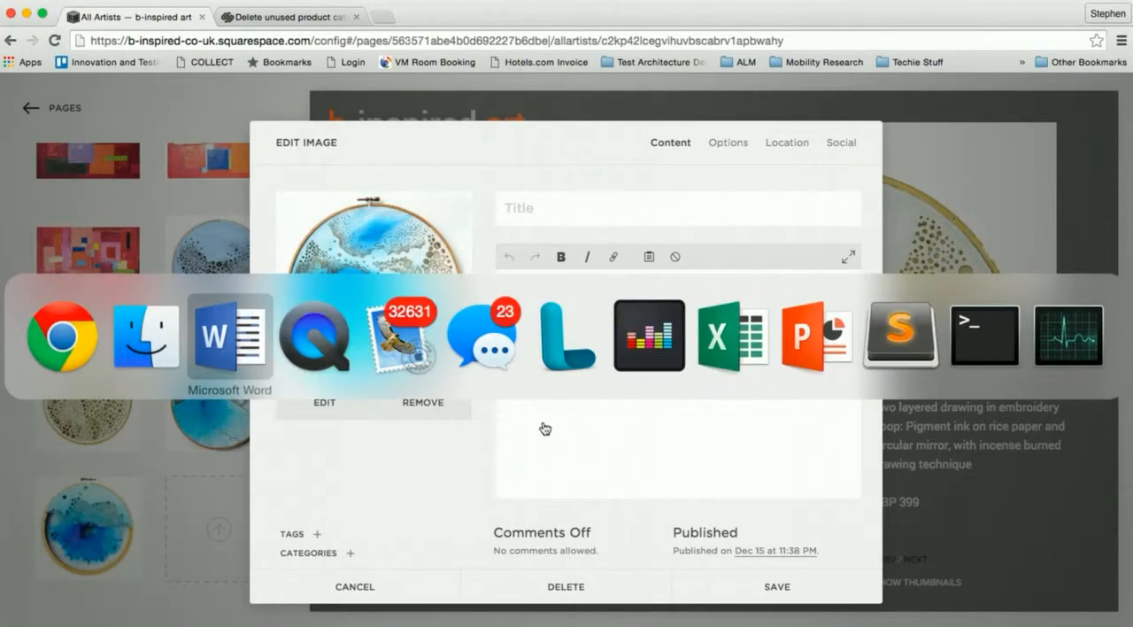
{"action": "scroll", "coordinate": [662, 416], "scroll_direction": "up", "scroll_amount": 6}
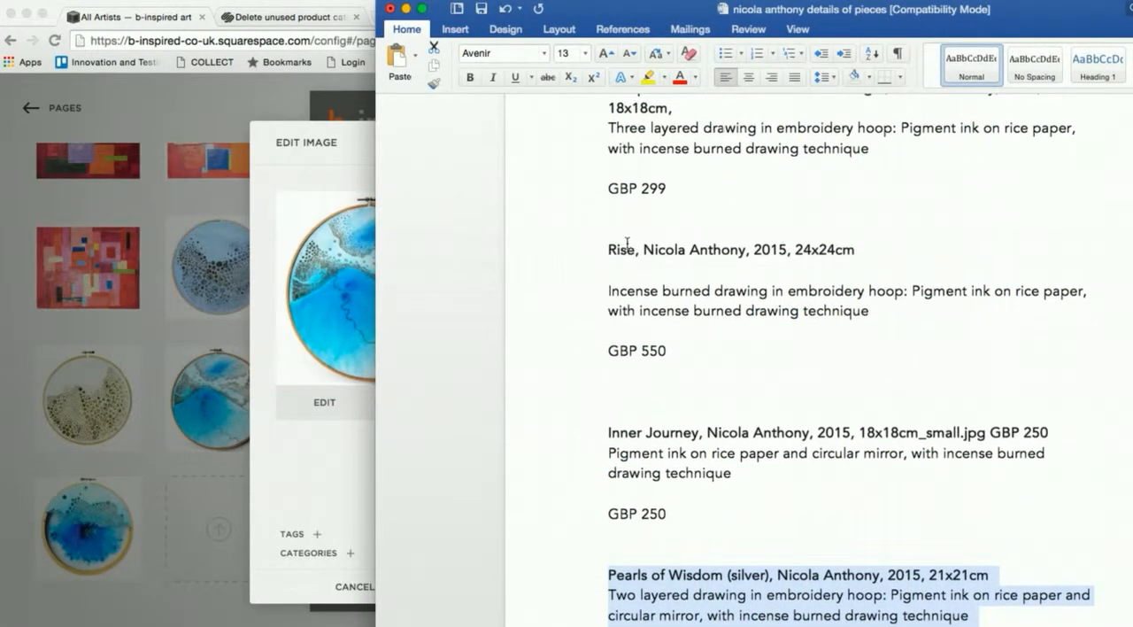
{"action": "double_click", "coordinate": [623, 248]}
{"action": "key", "text": "super+c"}
{"action": "key", "text": "super+Tab"}
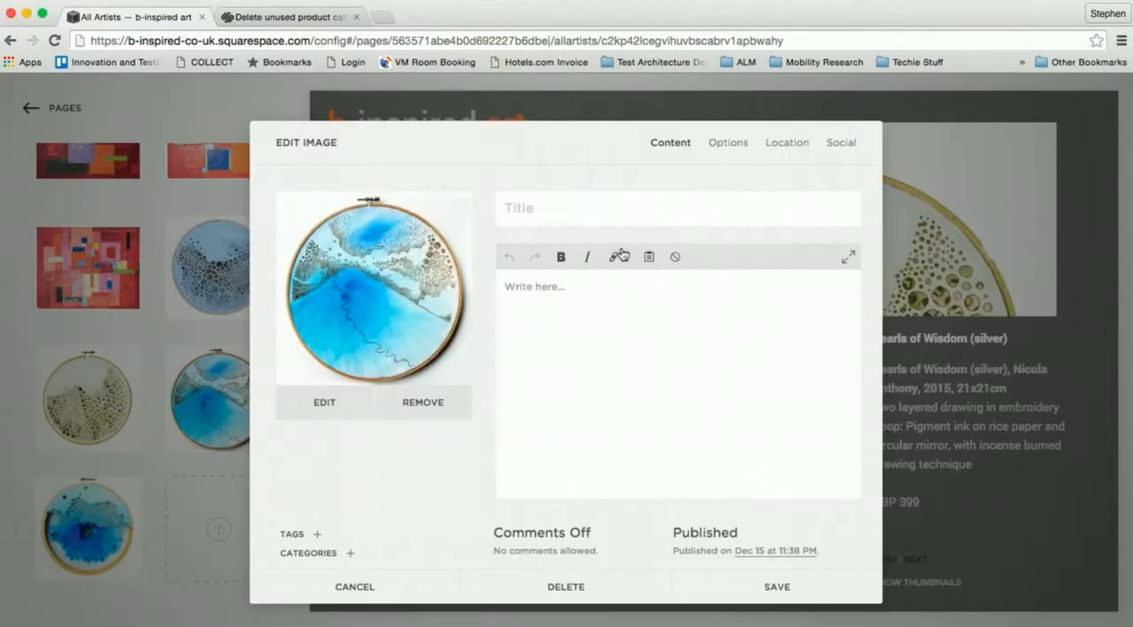
{"action": "left_click", "coordinate": [555, 205]}
{"action": "key", "text": "super+v"}
- Copy the full Rise entry, including GBP 550, from Word into the image's description in Chrome, matching the destination style
{"action": "left_click", "coordinate": [586, 350]}
{"action": "key", "text": "super+Tab"}
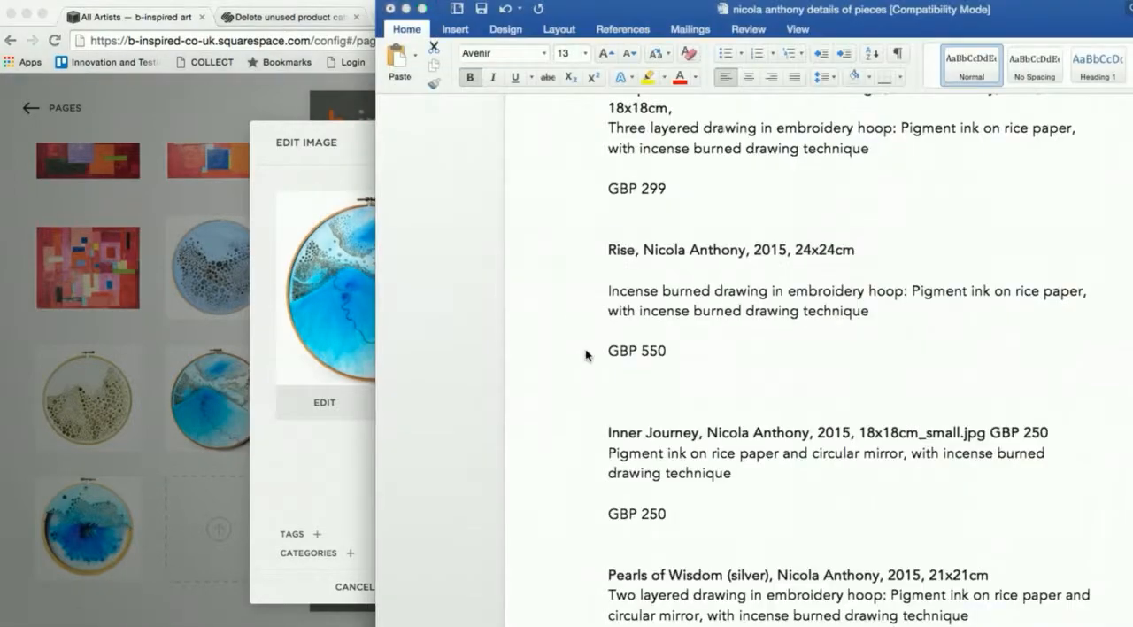
{"action": "left_click", "coordinate": [610, 245]}
{"action": "left_click_drag", "start_coordinate": [610, 245], "coordinate": [665, 351]}
{"action": "key", "text": "super+c"}
{"action": "key", "text": "super+Tab"}
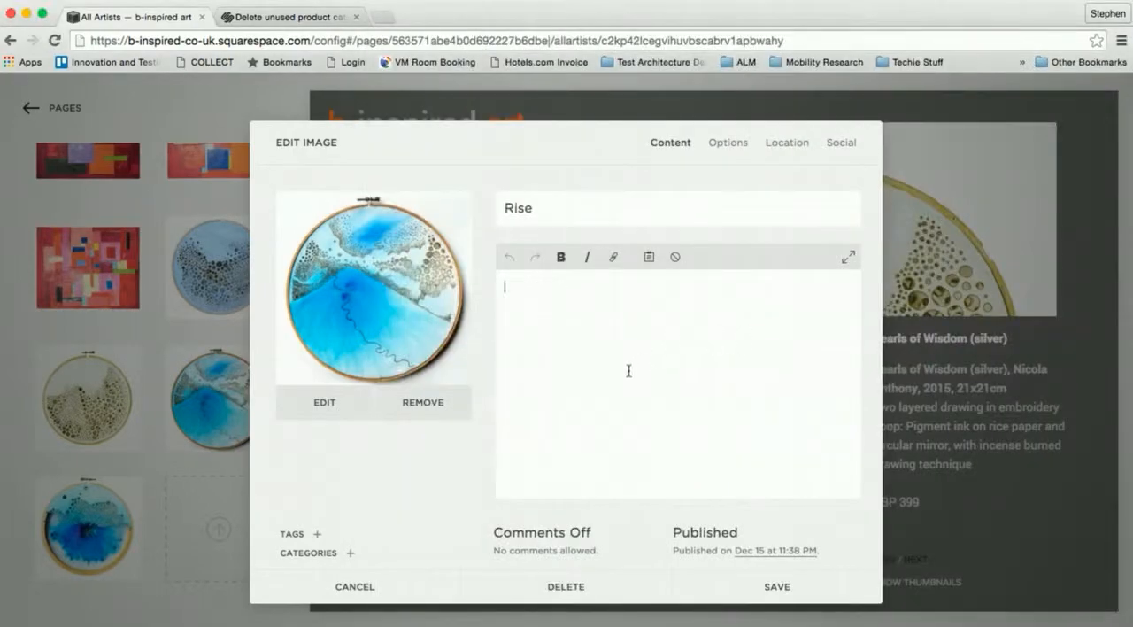
{"action": "key", "text": "super+v"}
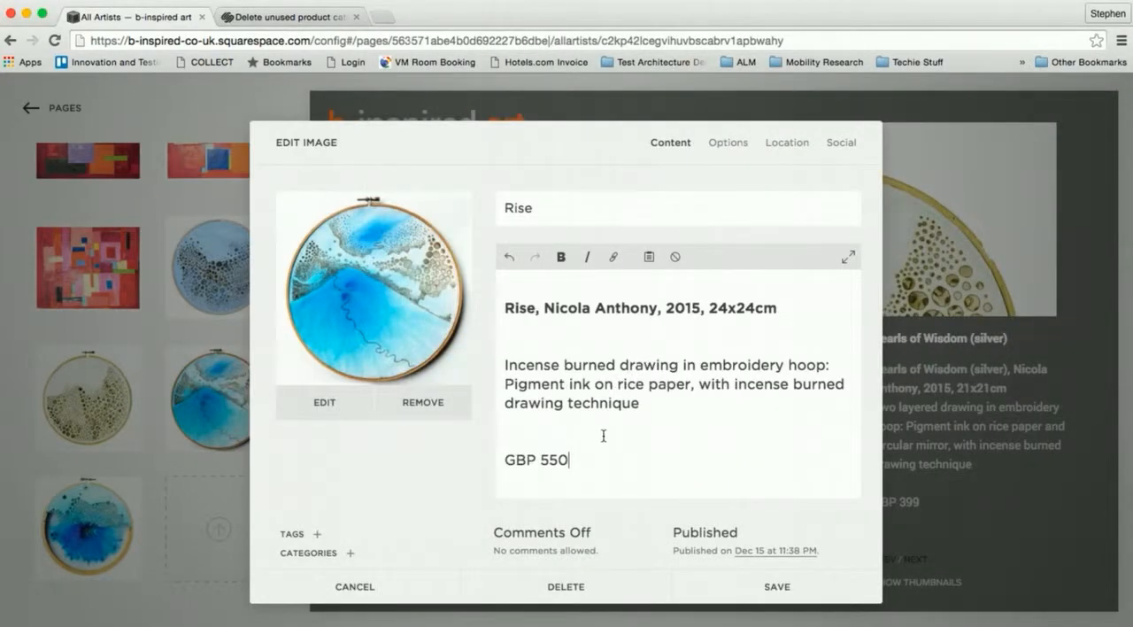
{"action": "key", "text": "super+z"}
{"action": "right_click", "coordinate": [574, 377]}
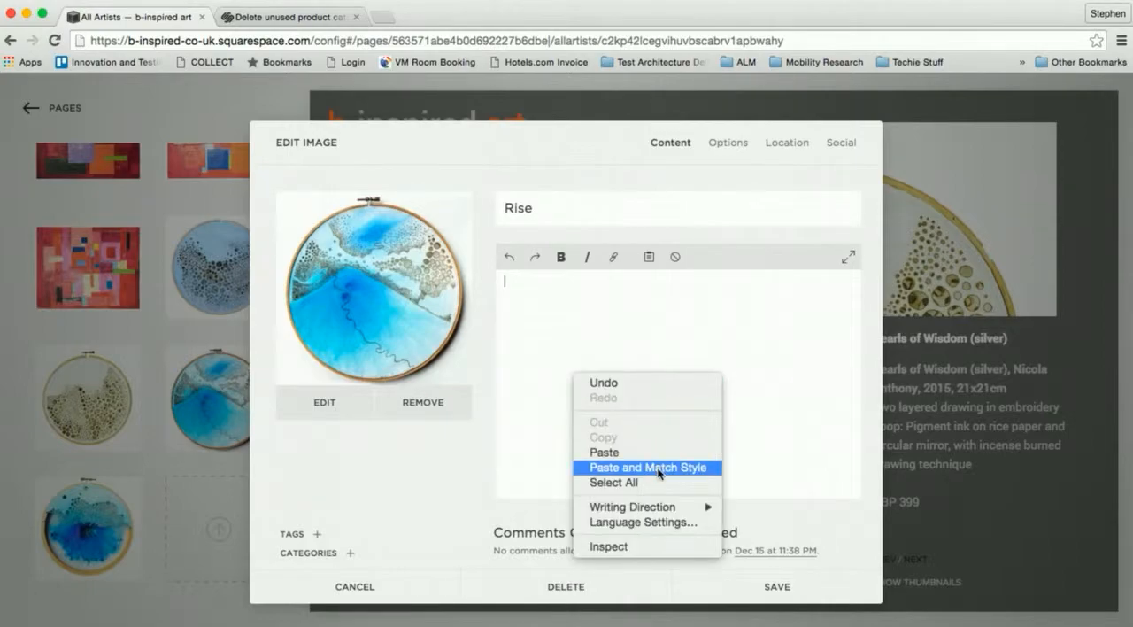
{"action": "left_click", "coordinate": [658, 465]}
- Make the first line of the Rise description, ending in 24x24cm, bold
{"action": "triple_click", "coordinate": [588, 282]}
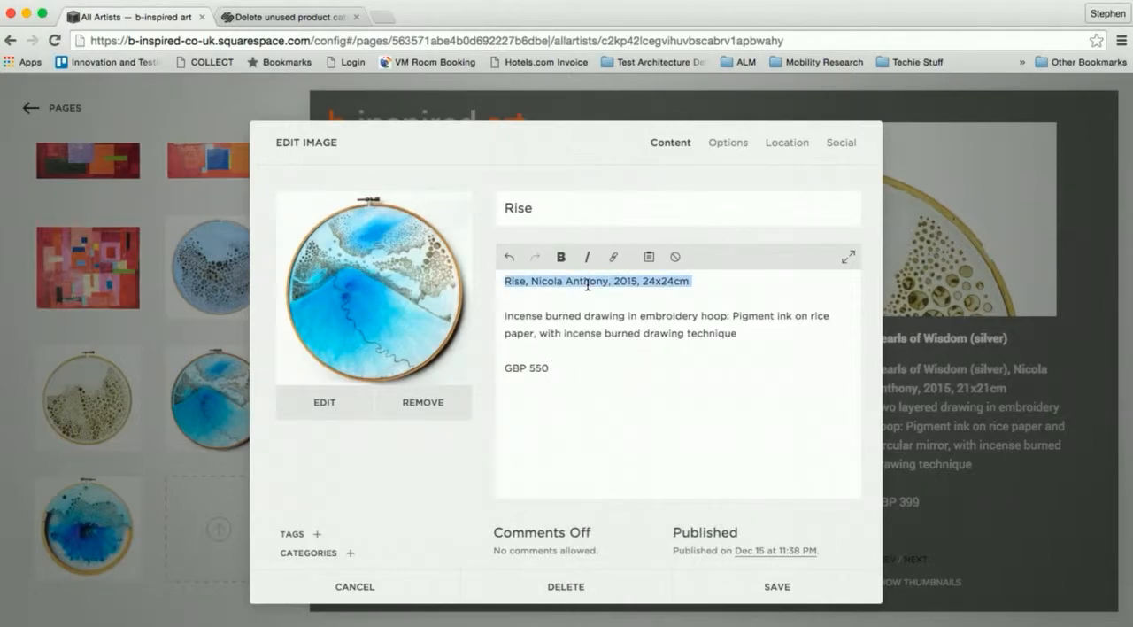
{"action": "key", "text": "super+b"}
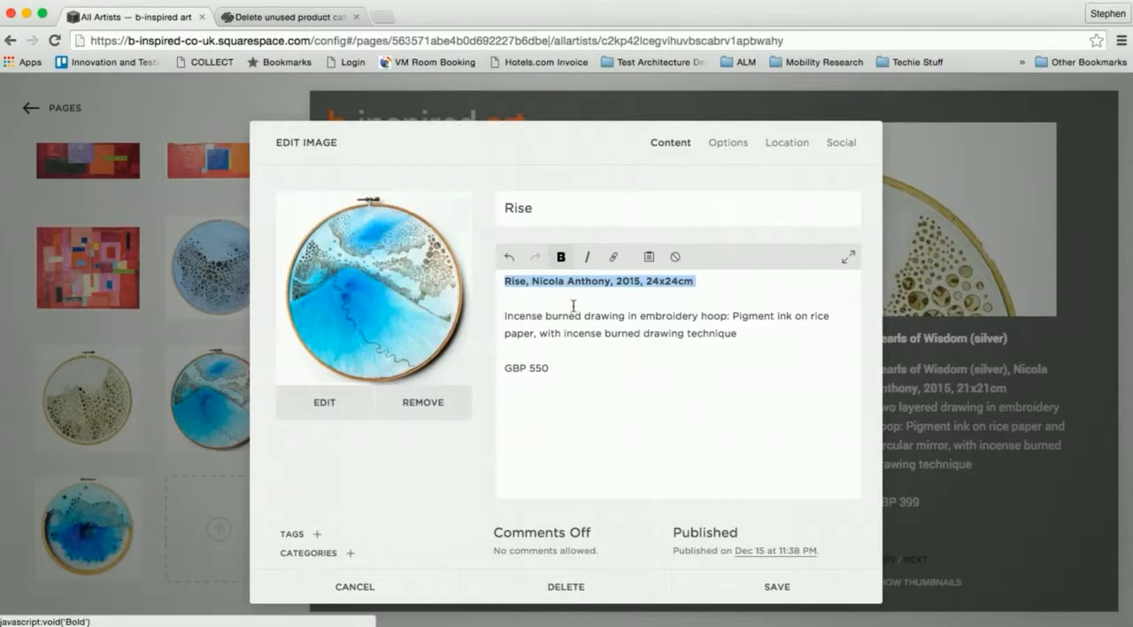
{"action": "left_click", "coordinate": [574, 306]}
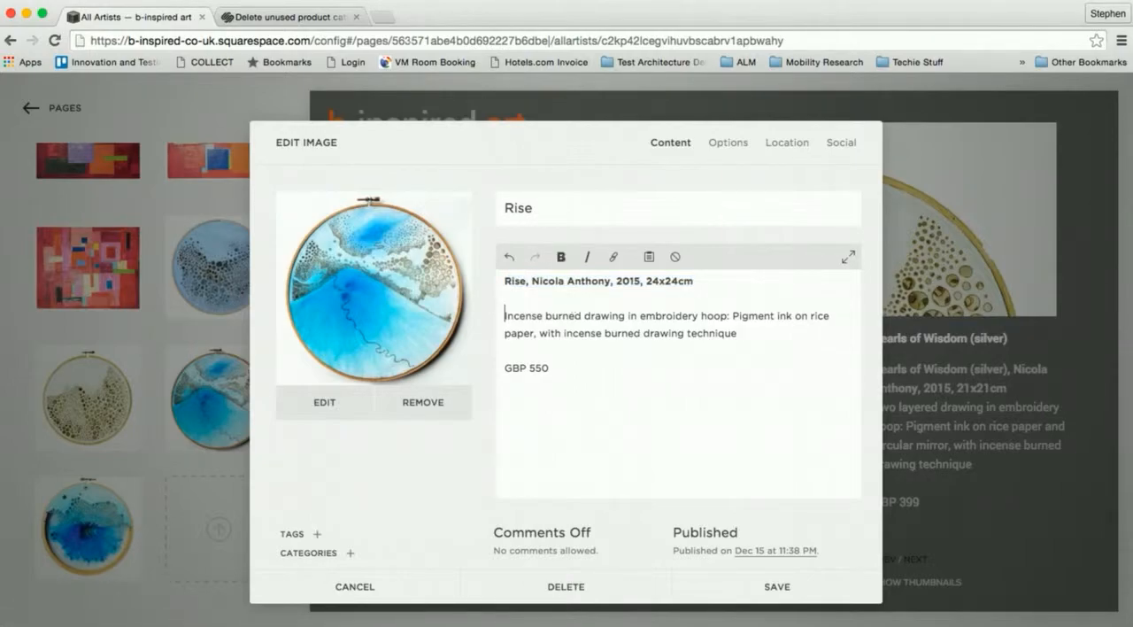
- Remove the blank line below the bold line of the Rise description and save the image with the artist's category assigned
{"action": "key", "text": "BackSpace"}
{"action": "key", "text": "Delete"}
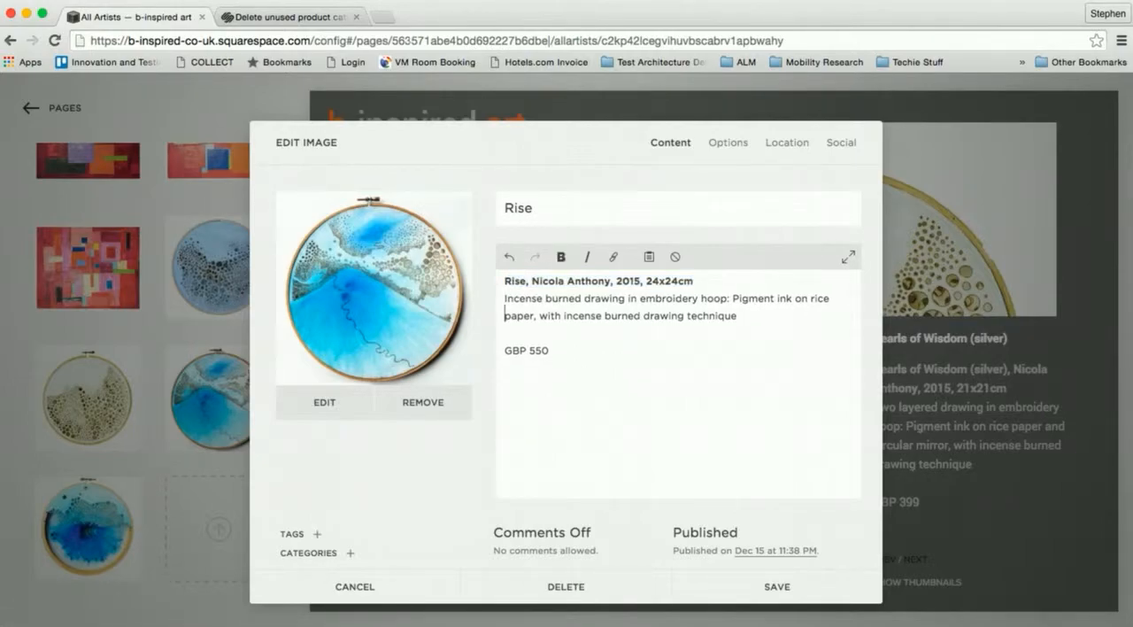
{"action": "left_click", "coordinate": [354, 555]}
{"action": "scroll", "coordinate": [354, 470], "scroll_direction": "down", "scroll_amount": 3}
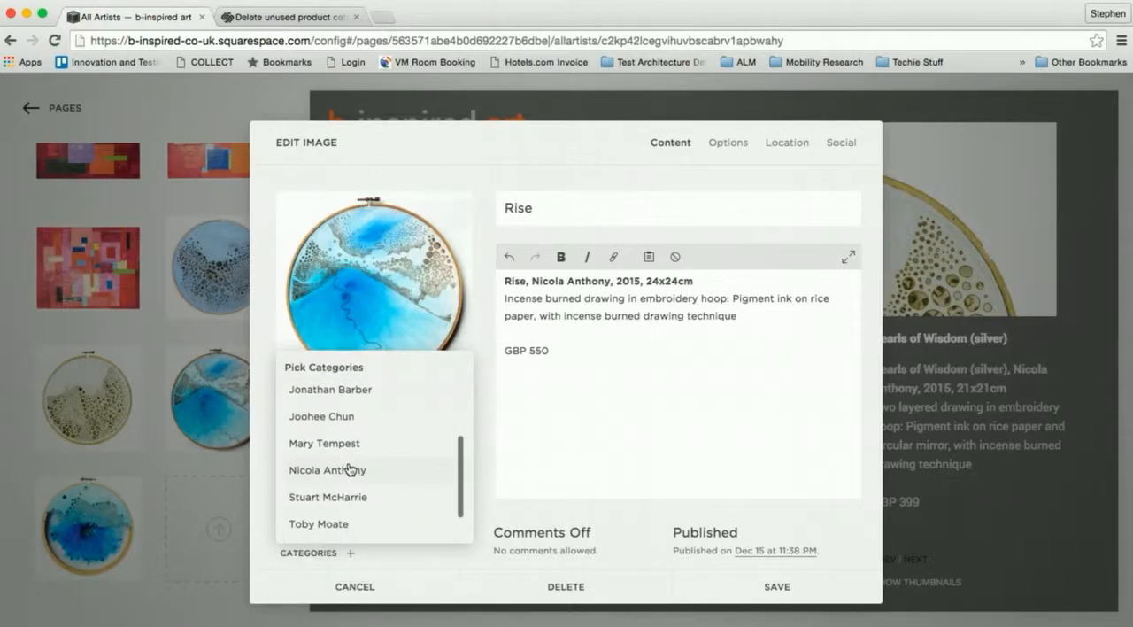
{"action": "left_click", "coordinate": [339, 473]}
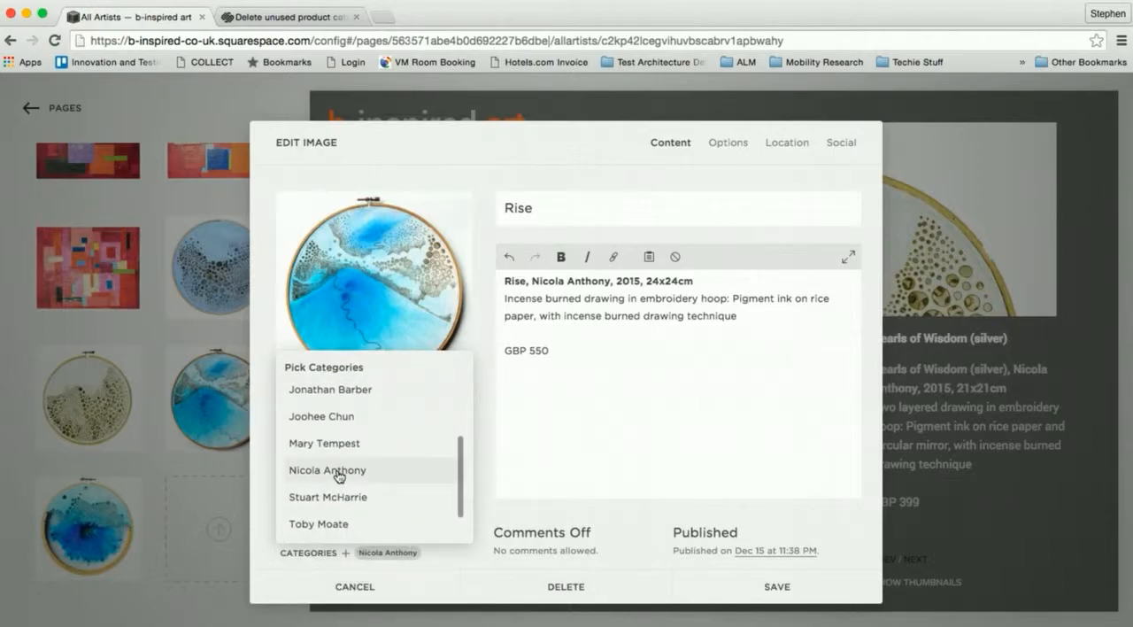
{"action": "left_click", "coordinate": [767, 587]}
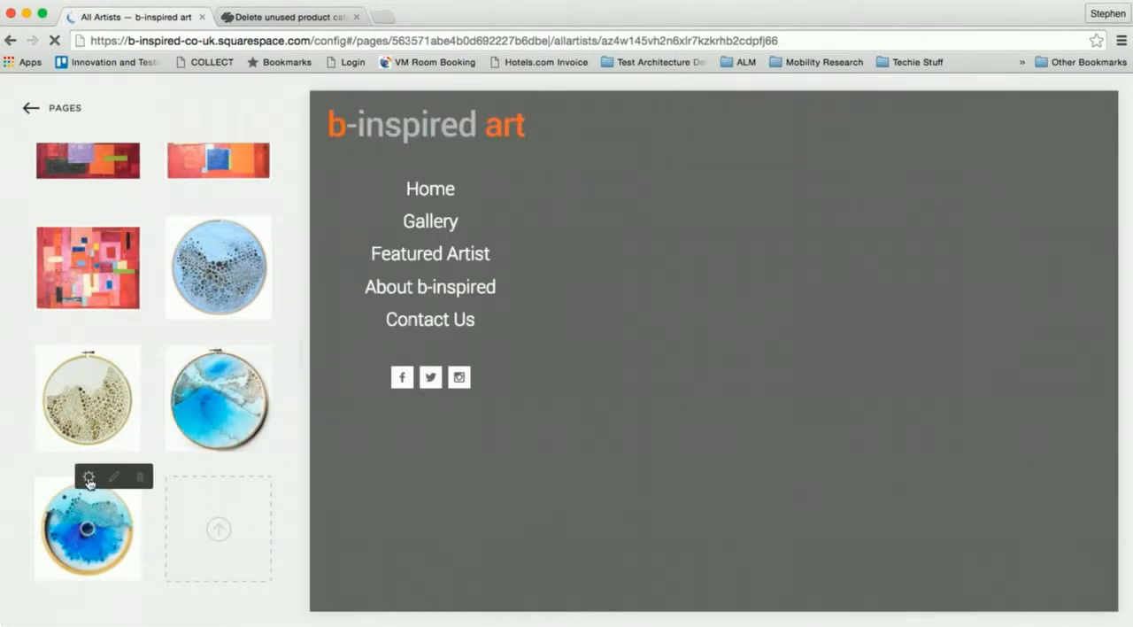
- Switch to Finder and preview the image following Rise to identify the deep-blue hoop artwork by its file name
{"action": "key", "text": "super+Tab"}
{"action": "key", "text": "super+Tab"}
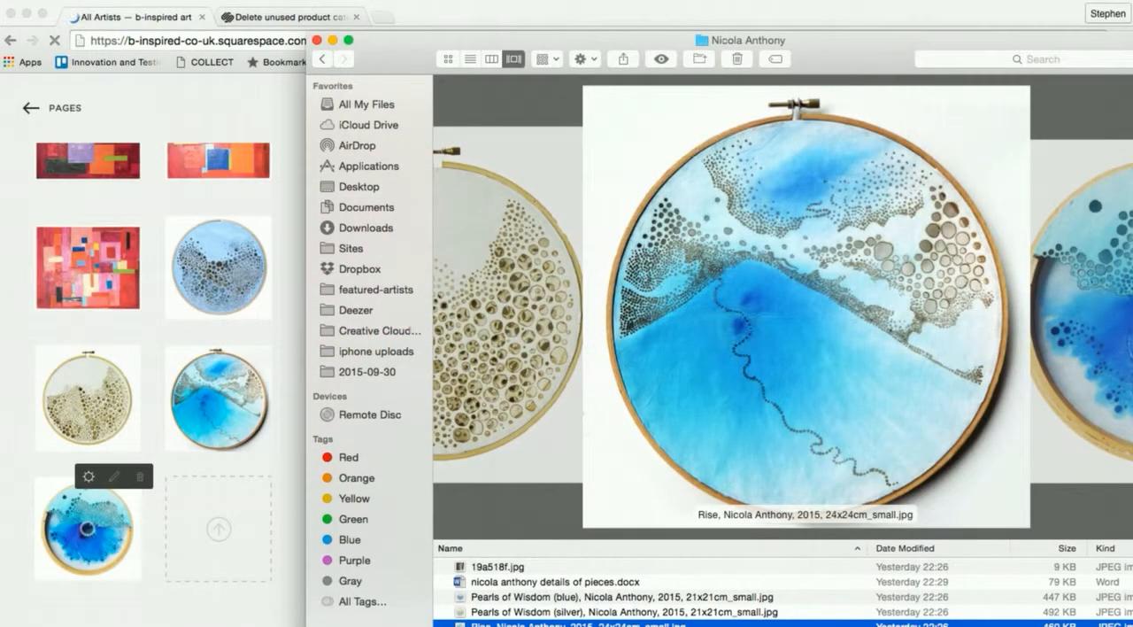
{"action": "key", "text": "Down"}
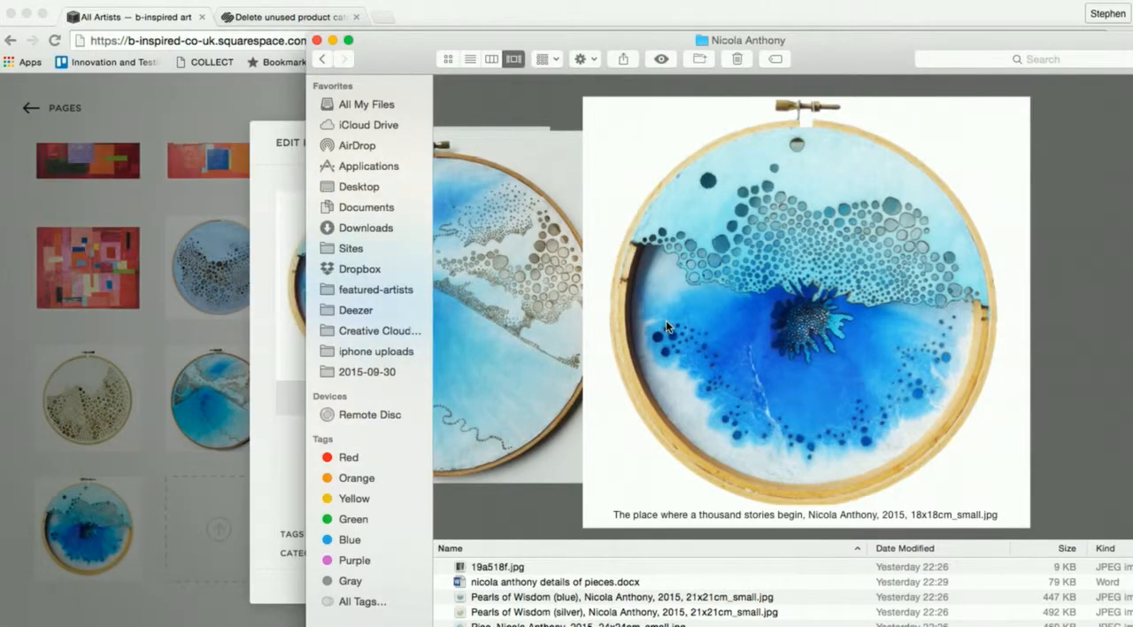
- Switch to Word, copy the title "The place where a thousand stories begin" and paste it as the deep-blue hoop image's title in Chrome
{"action": "key", "text": "super+Tab"}
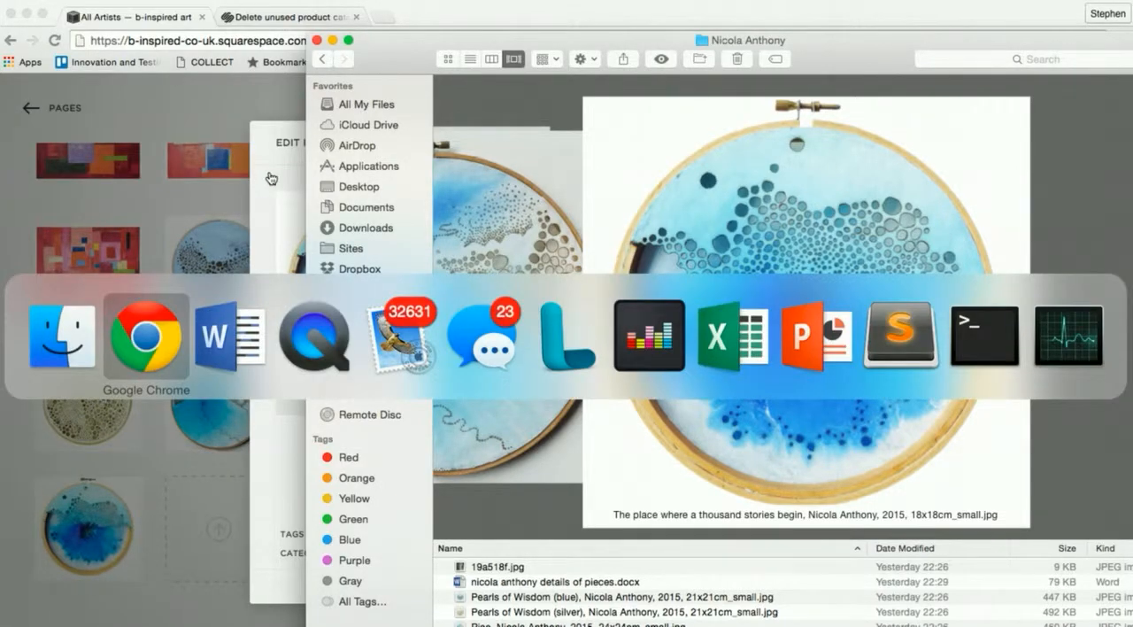
{"action": "key", "text": "super+Tab"}
{"action": "scroll", "coordinate": [677, 238], "scroll_direction": "up", "scroll_amount": 3}
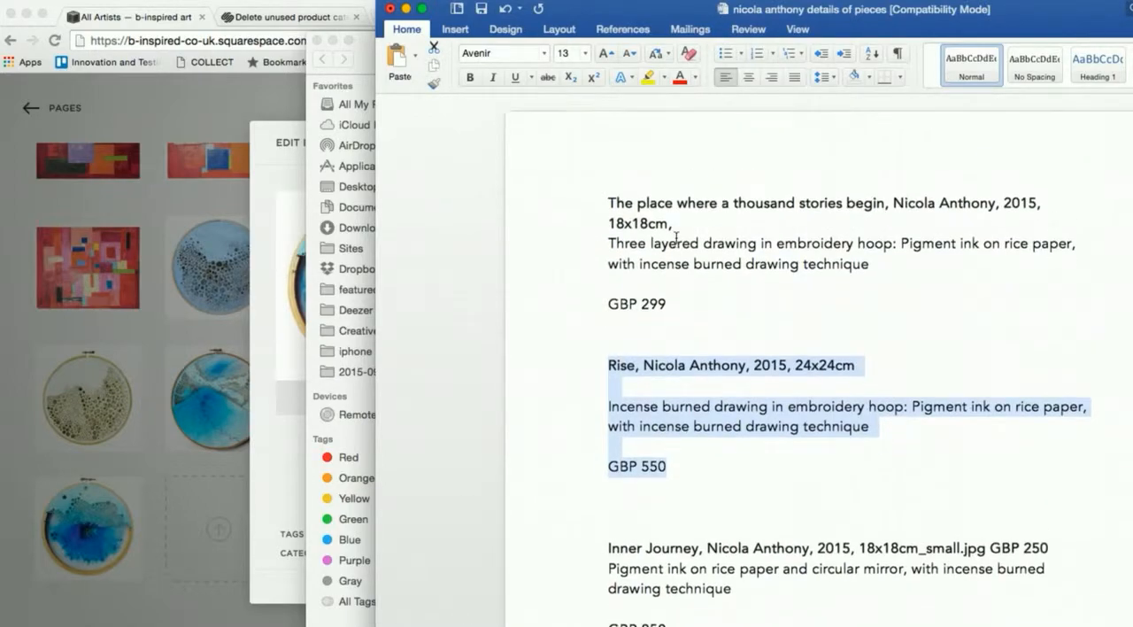
{"action": "left_click_drag", "start_coordinate": [607, 200], "coordinate": [858, 195]}
{"action": "key", "text": "super+Tab"}
{"action": "key", "text": "super+Tab"}
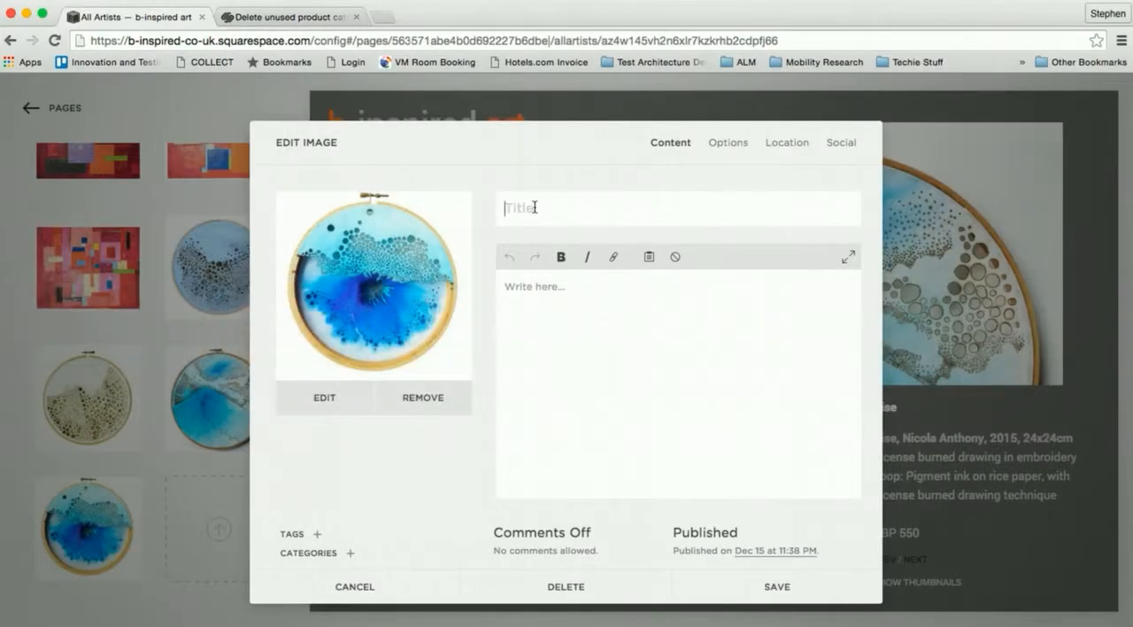
{"action": "left_click", "coordinate": [534, 207]}
{"action": "key", "text": "super+v"}
- Copy the full "The place where a thousand stories begin" entry, including GBP 299, from Word into the image's description in Chrome, matching the destination style
{"action": "key", "text": "super+Tab"}
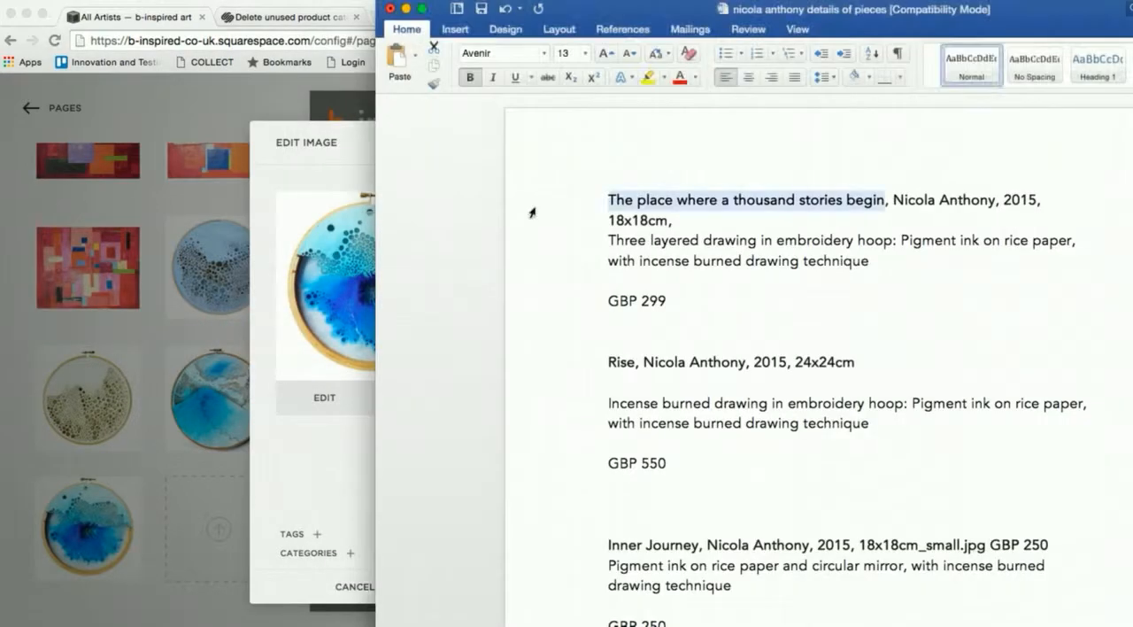
{"action": "left_click", "coordinate": [617, 202]}
{"action": "left_click_drag", "start_coordinate": [602, 203], "coordinate": [659, 302]}
{"action": "key", "text": "super+c"}
{"action": "key", "text": "super+Tab"}
{"action": "left_click", "coordinate": [605, 311]}
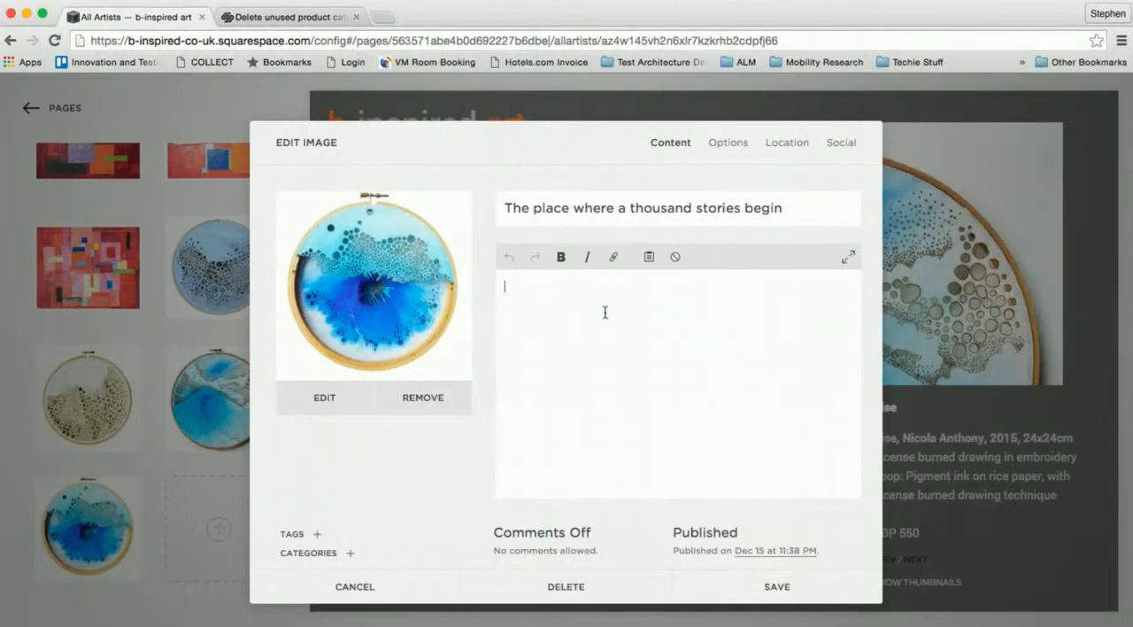
{"action": "right_click", "coordinate": [605, 312]}
{"action": "left_click", "coordinate": [690, 403]}
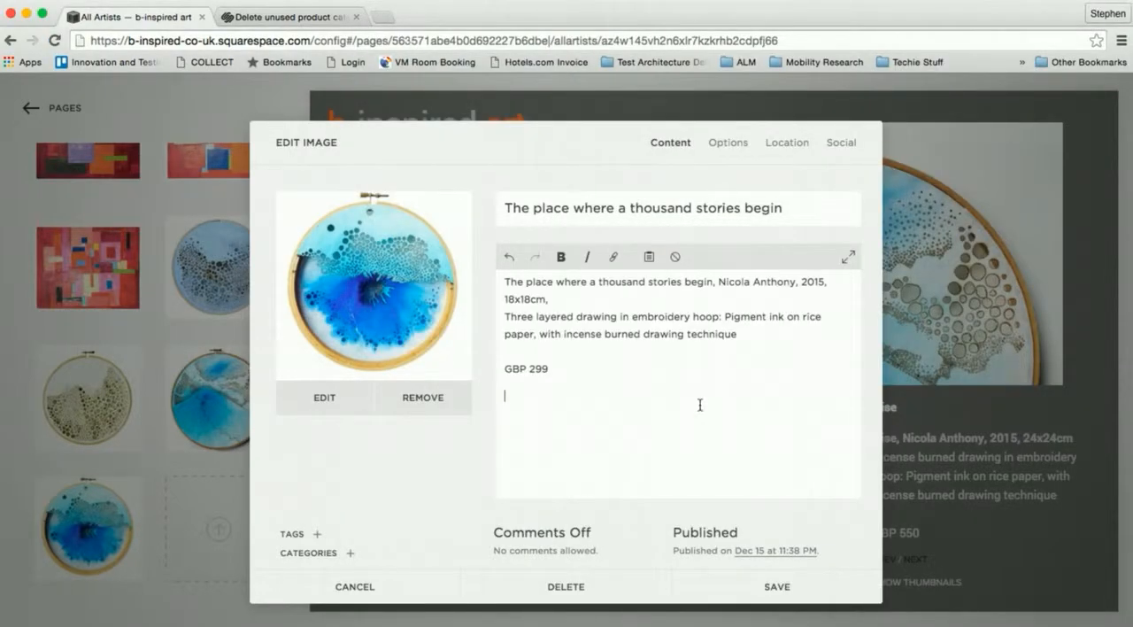
- Make the opening paragraph of the deep-blue hoop's description, ending in 18x18cm, bold
{"action": "triple_click", "coordinate": [514, 285]}
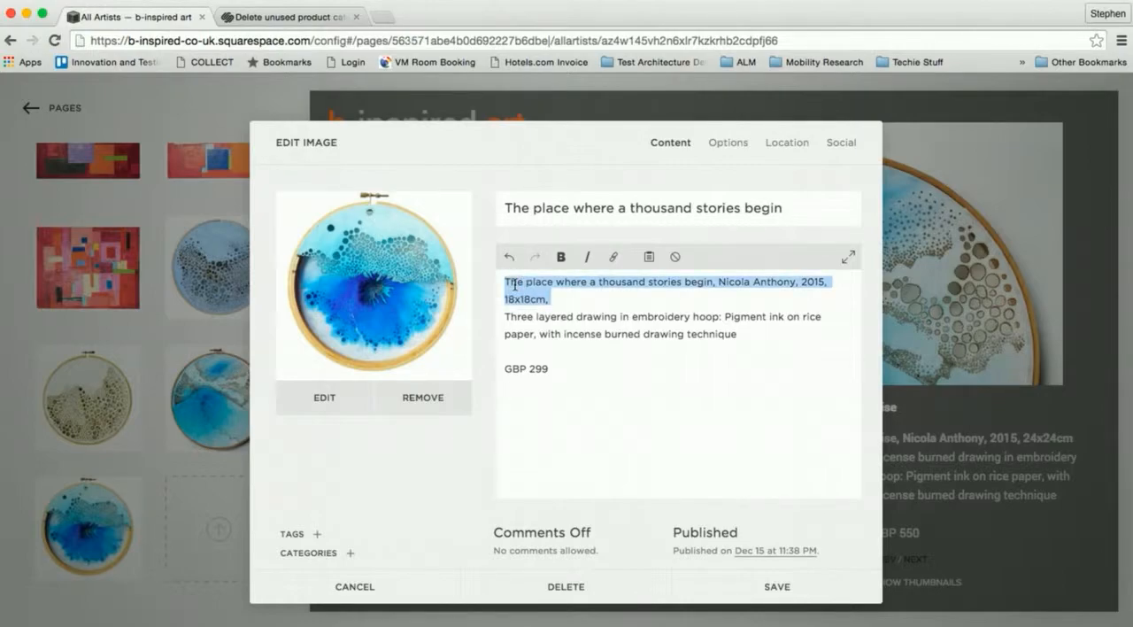
{"action": "key", "text": "super+b"}
{"action": "left_click", "coordinate": [578, 406]}
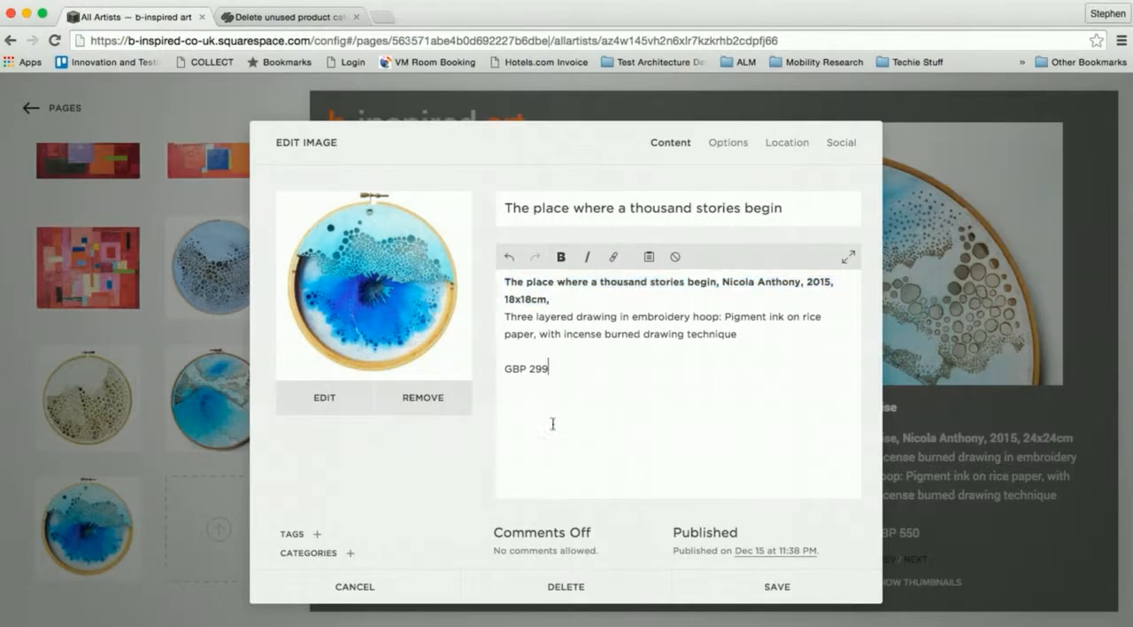
- Assign the artist's category to the deep-blue hoop image and save it
{"action": "left_click", "coordinate": [351, 553]}
{"action": "scroll", "coordinate": [389, 496], "scroll_direction": "down", "scroll_amount": 5}
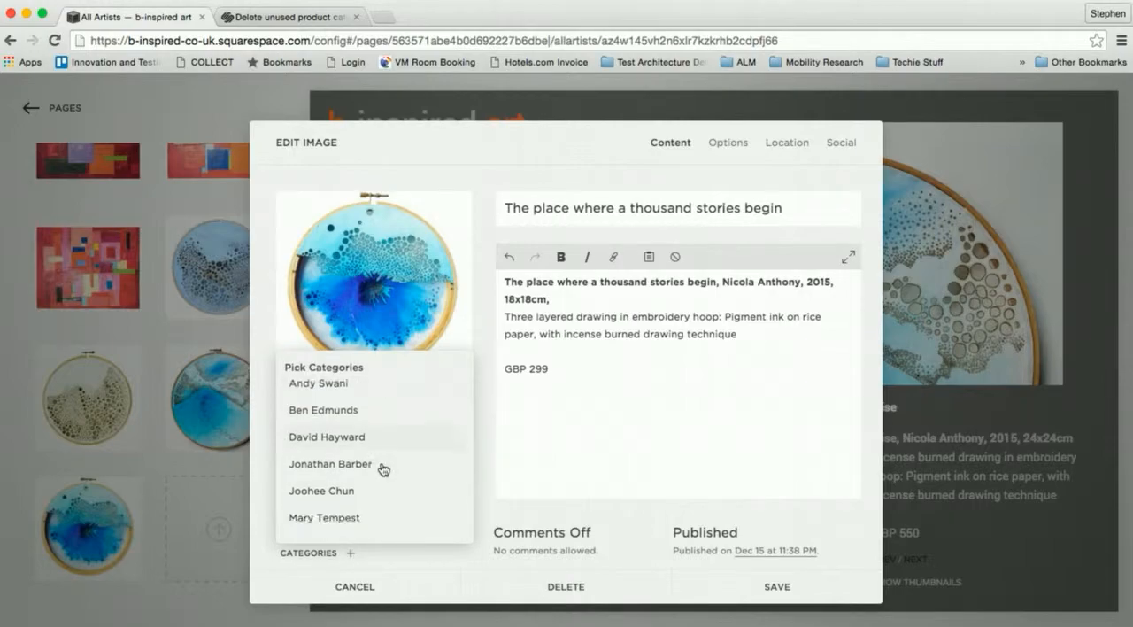
{"action": "left_click", "coordinate": [339, 445]}
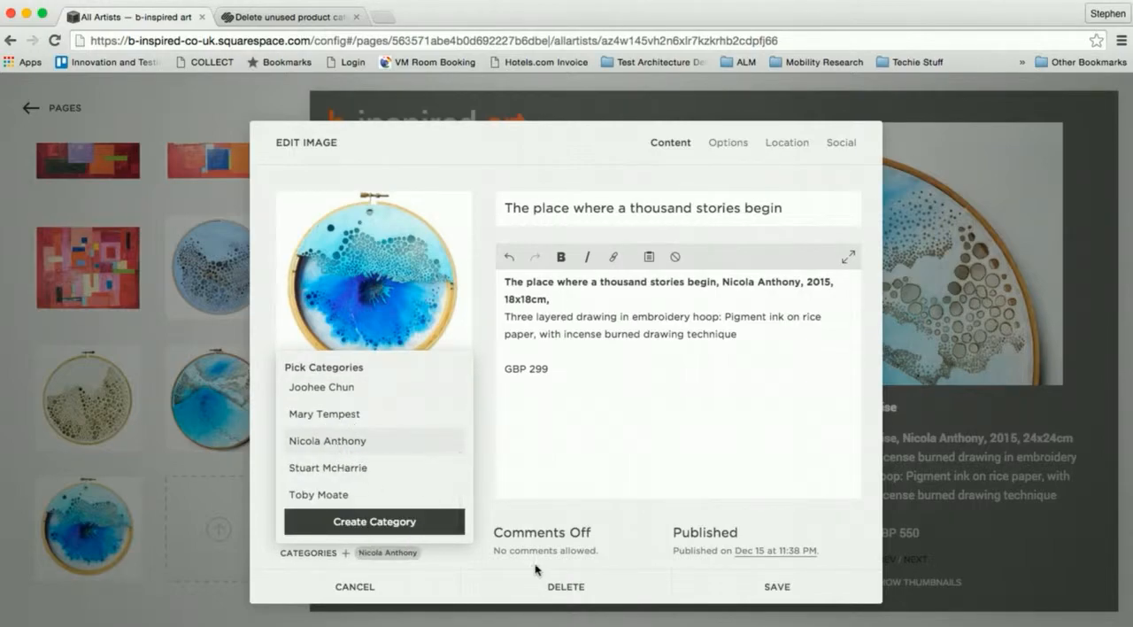
{"action": "left_click", "coordinate": [770, 588]}
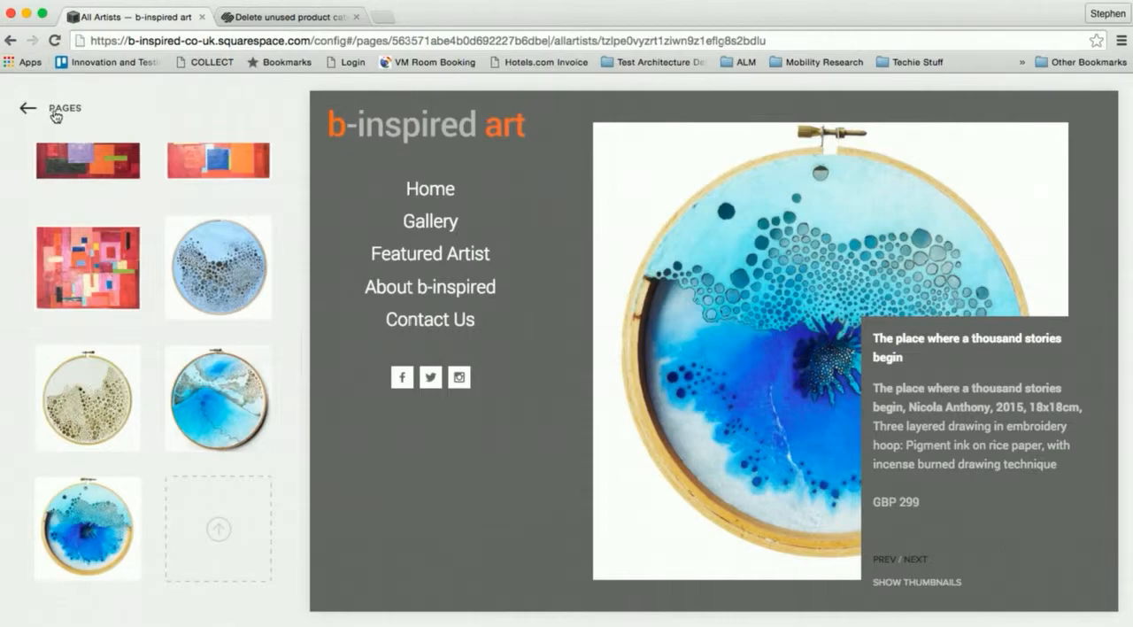
- Return to the site's page list, open the Gallery page and start editing its page content
{"action": "left_click", "coordinate": [26, 110]}
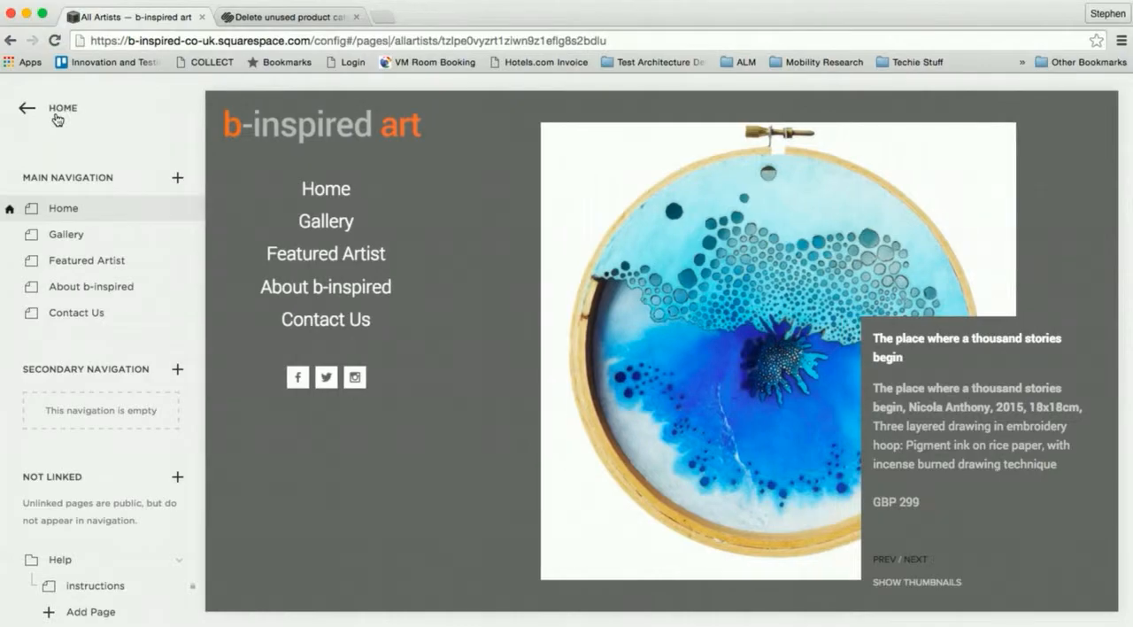
{"action": "left_click", "coordinate": [69, 234]}
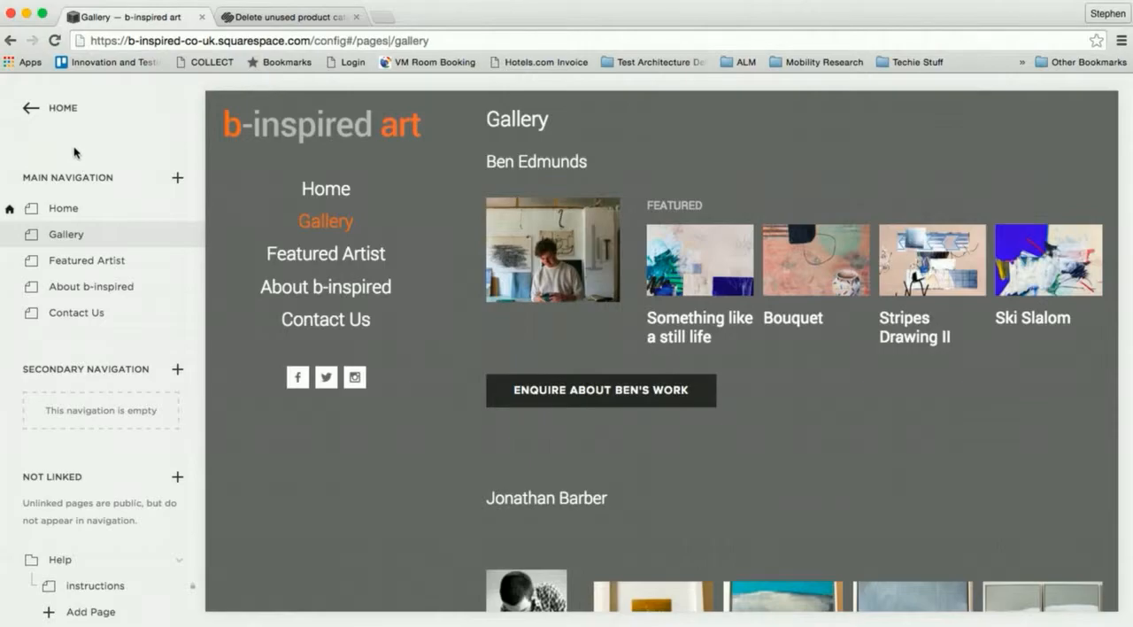
{"action": "mouse_move", "coordinate": [75, 232]}
{"action": "scroll", "coordinate": [812, 227], "scroll_direction": "down", "scroll_amount": 5}
{"action": "scroll", "coordinate": [811, 228], "scroll_direction": "down", "scroll_amount": 15}
{"action": "scroll", "coordinate": [812, 228], "scroll_direction": "up", "scroll_amount": 8}
{"action": "scroll", "coordinate": [812, 228], "scroll_direction": "up", "scroll_amount": 10}
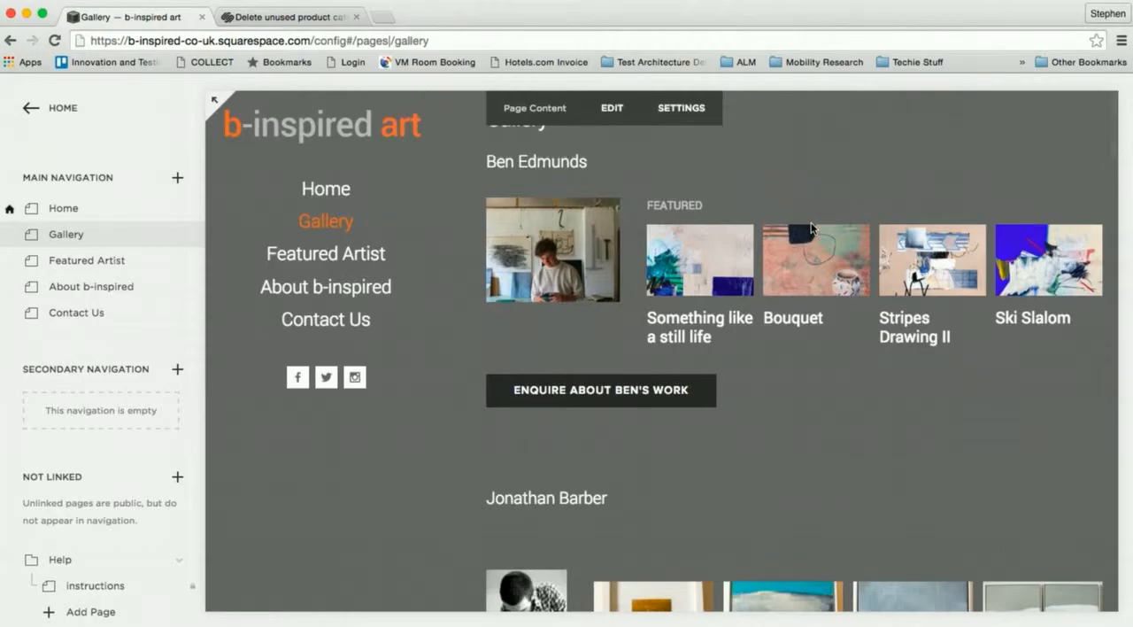
{"action": "left_click", "coordinate": [613, 112]}
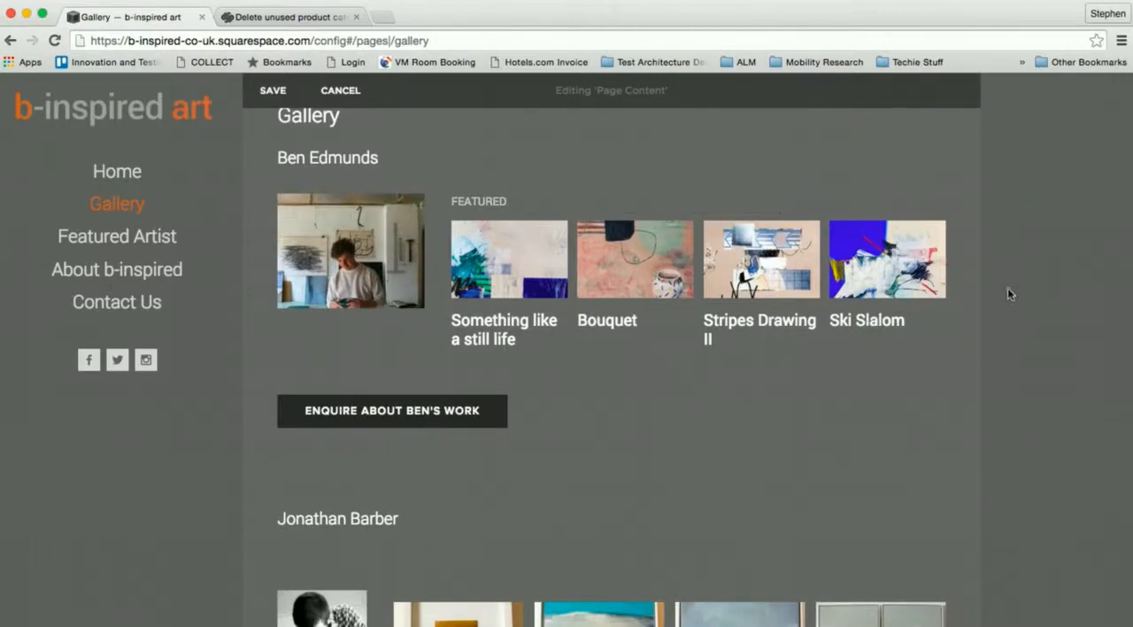
- Insert a text block directly beneath the Gallery heading and enter the new artist's name in it
{"action": "scroll", "coordinate": [1007, 288], "scroll_direction": "down", "scroll_amount": 20}
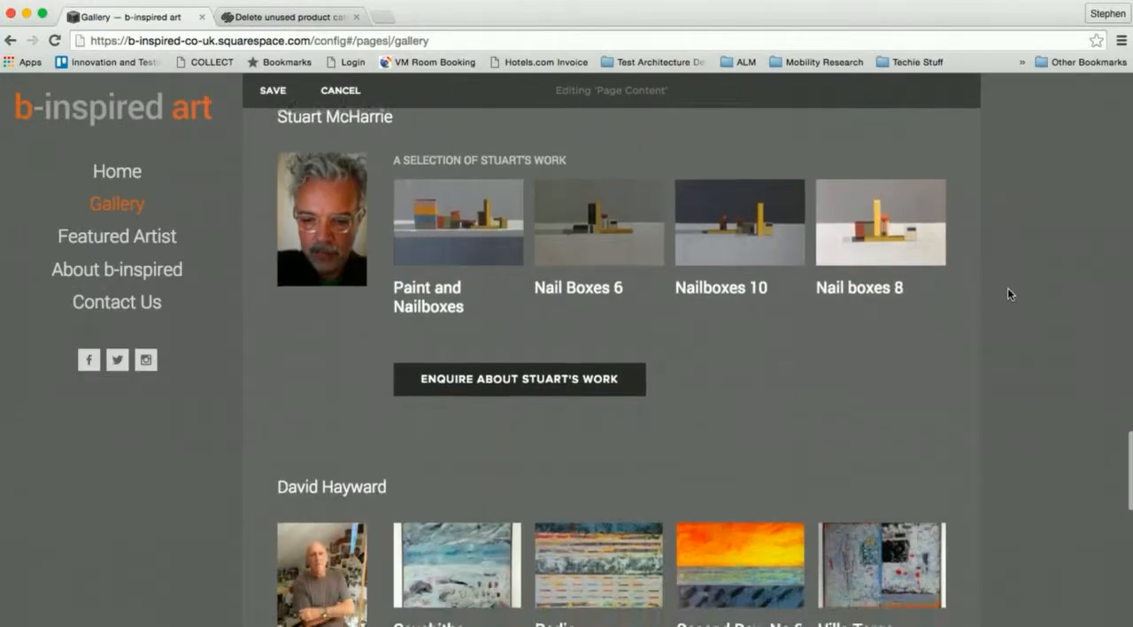
{"action": "scroll", "coordinate": [1007, 294], "scroll_direction": "down", "scroll_amount": 10}
{"action": "scroll", "coordinate": [1007, 294], "scroll_direction": "up", "scroll_amount": 10}
{"action": "scroll", "coordinate": [1007, 289], "scroll_direction": "up", "scroll_amount": 20}
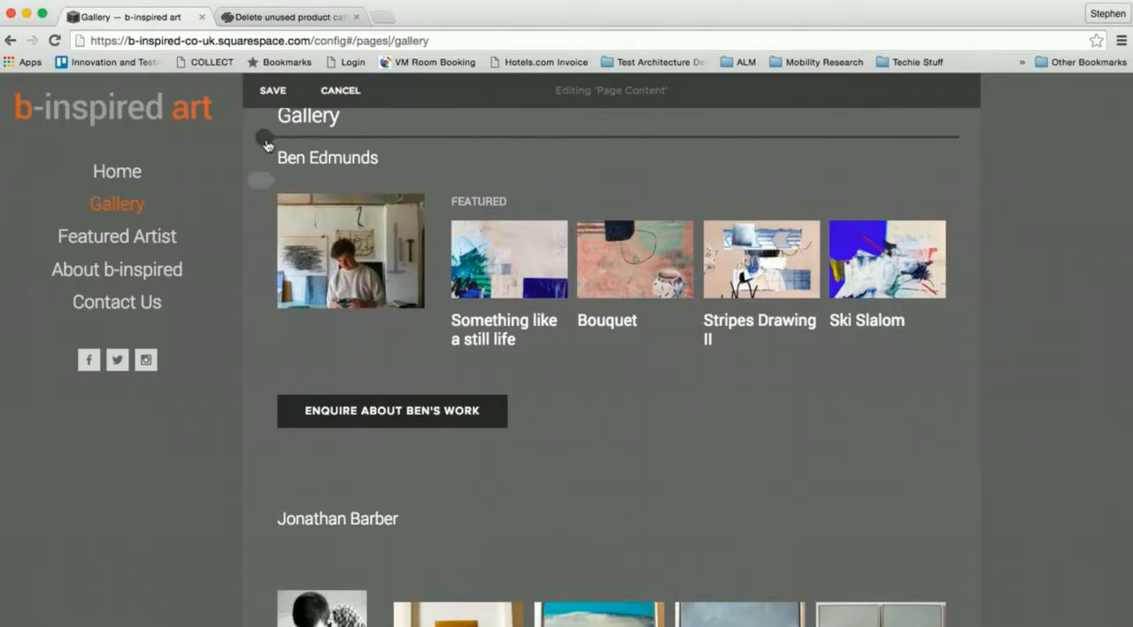
{"action": "left_click", "coordinate": [265, 138]}
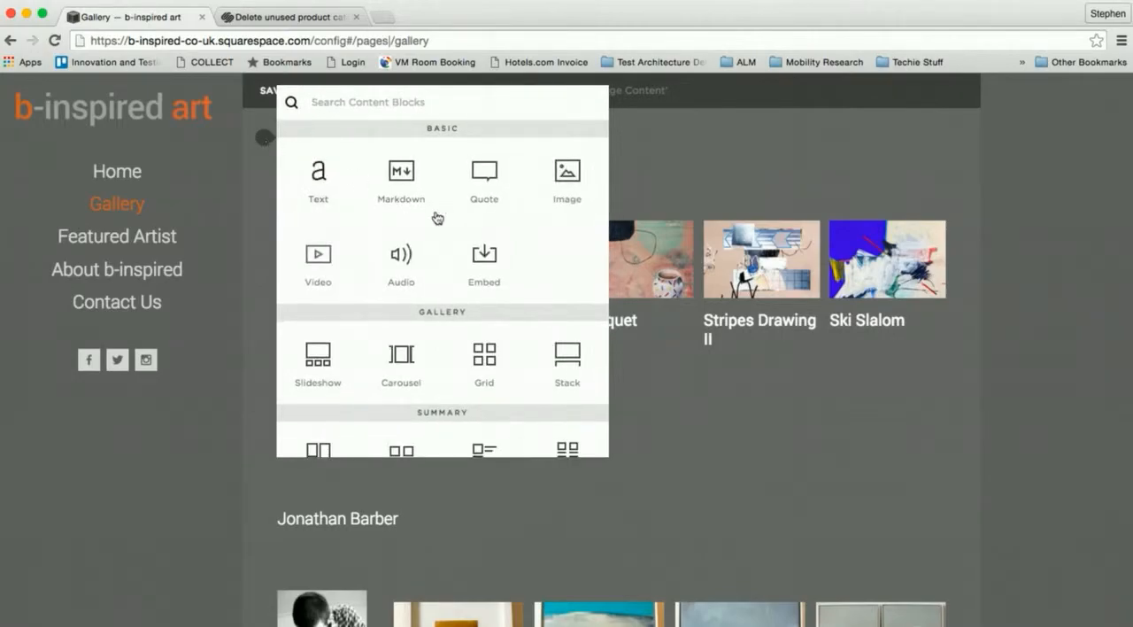
{"action": "left_click", "coordinate": [318, 175]}
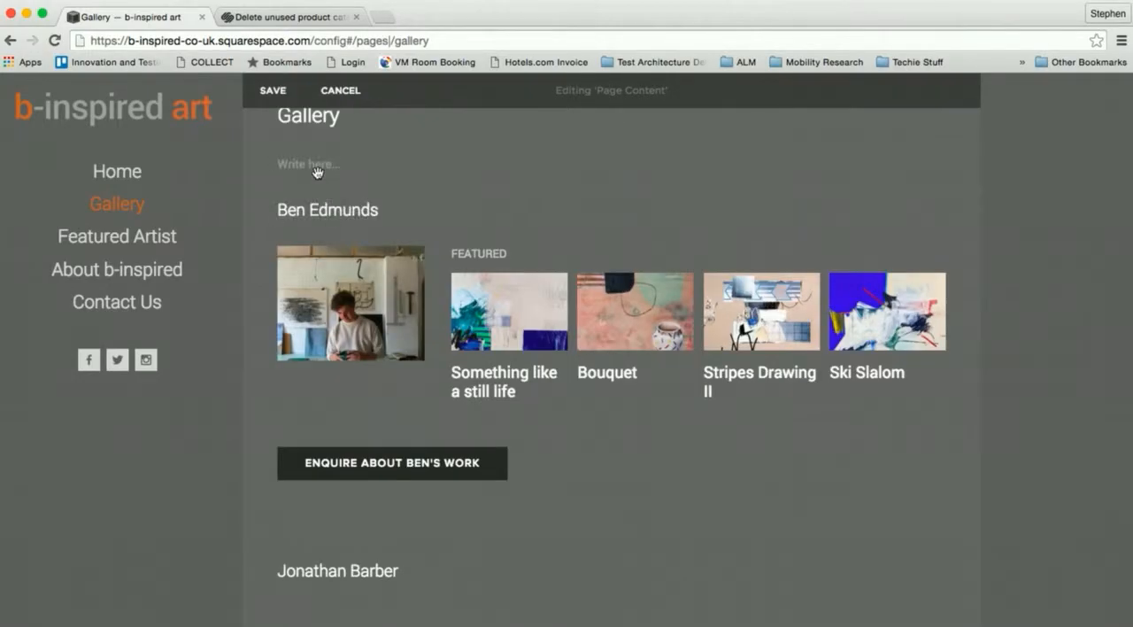
{"action": "left_click", "coordinate": [298, 163]}
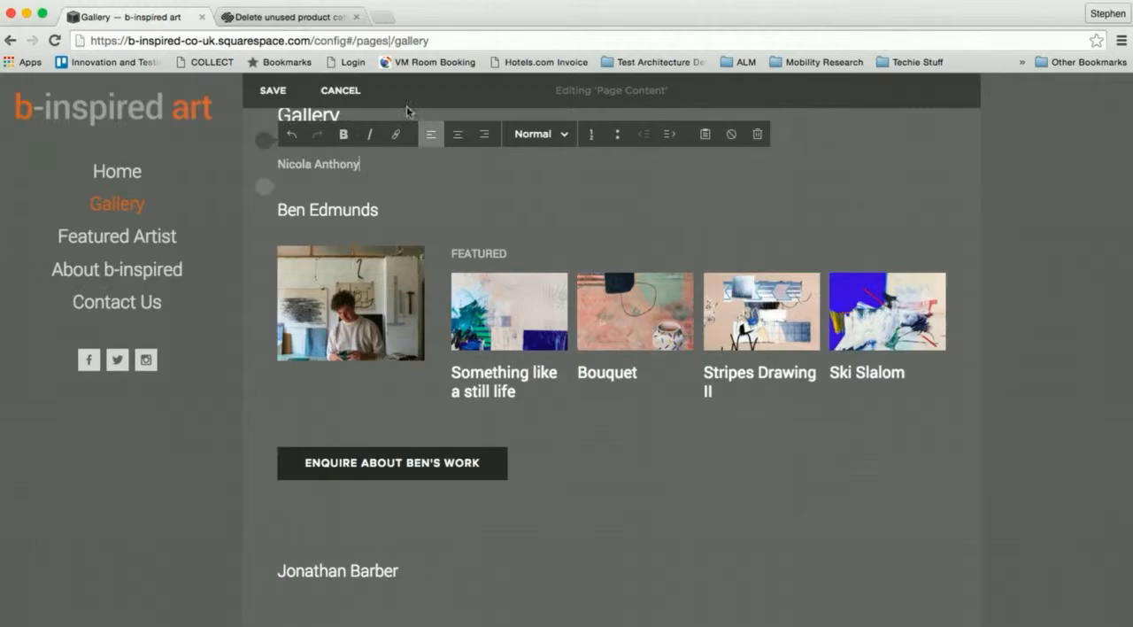
- Check the style of the existing artist heading below and format the new artist's name as Heading 2
{"action": "left_click", "coordinate": [344, 213]}
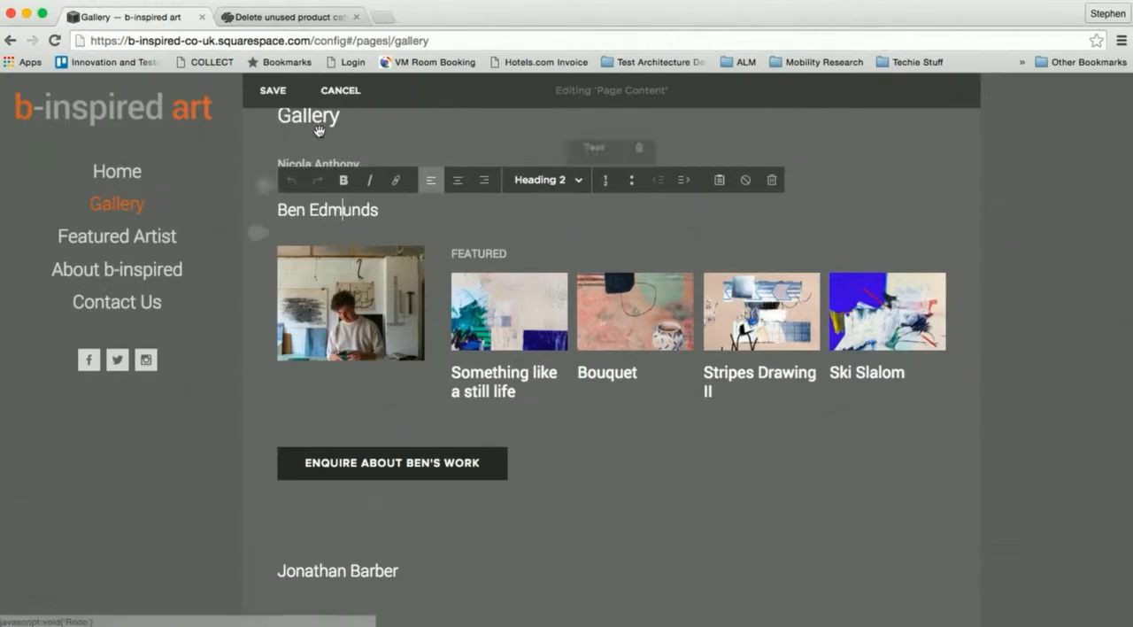
{"action": "left_click", "coordinate": [566, 133]}
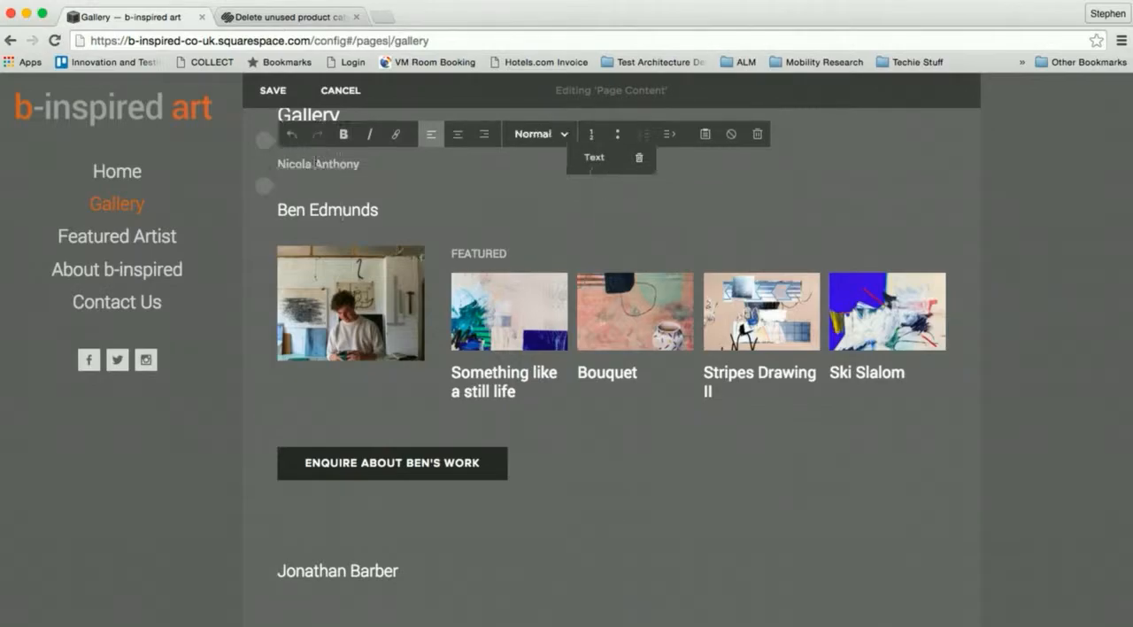
{"action": "left_click", "coordinate": [554, 144]}
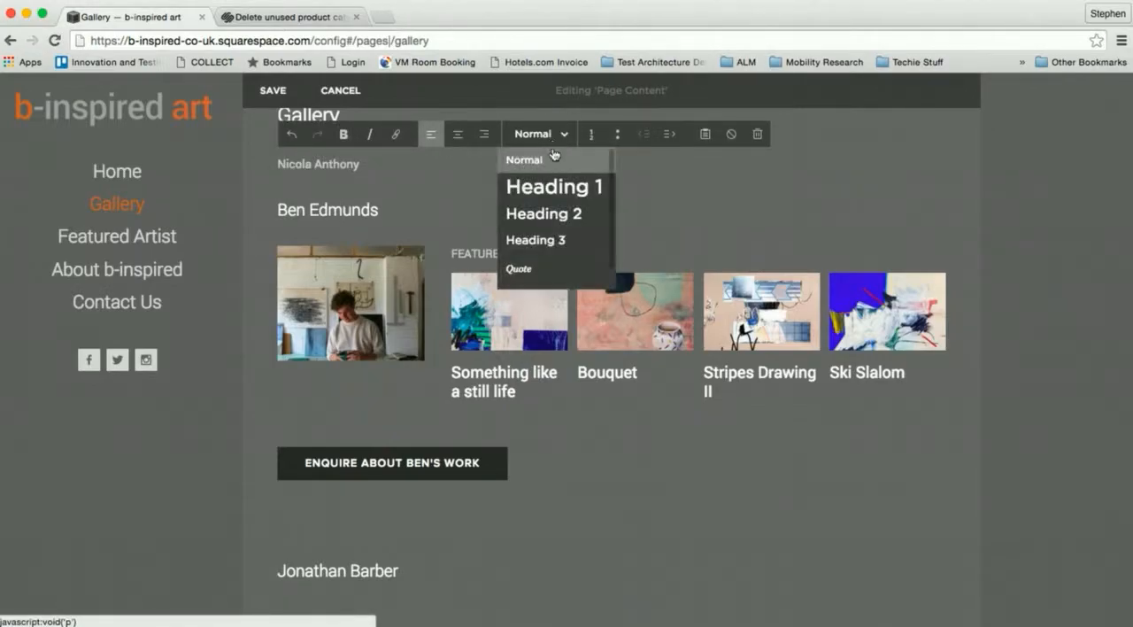
{"action": "left_click", "coordinate": [549, 212]}
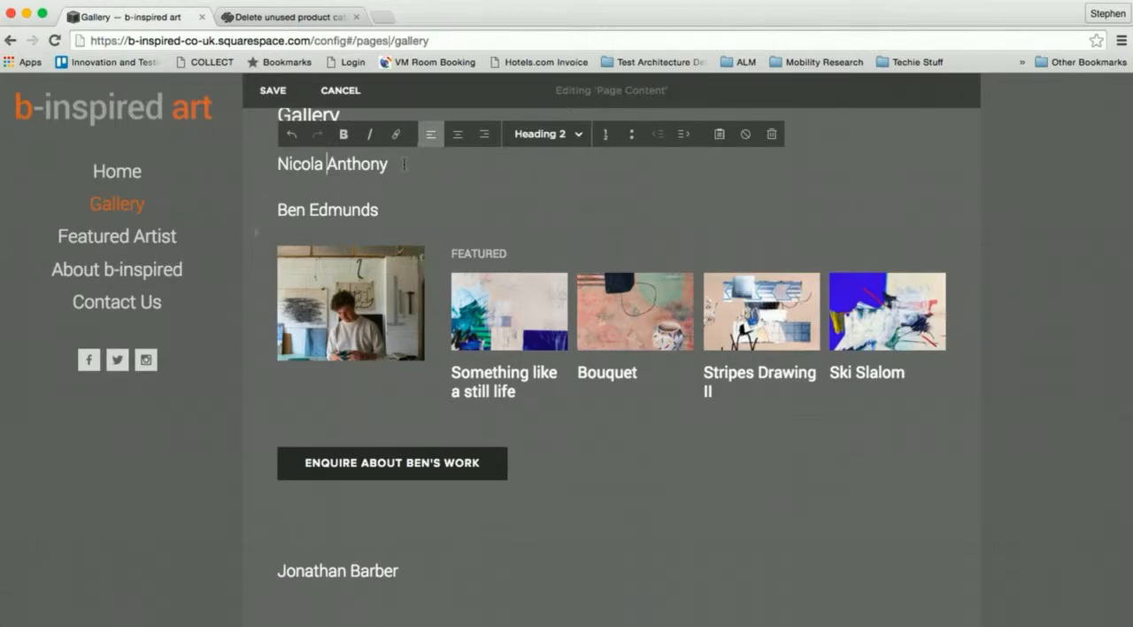
- Insert an image block directly below the new artist's name on the Gallery page
{"action": "left_click", "coordinate": [268, 187]}
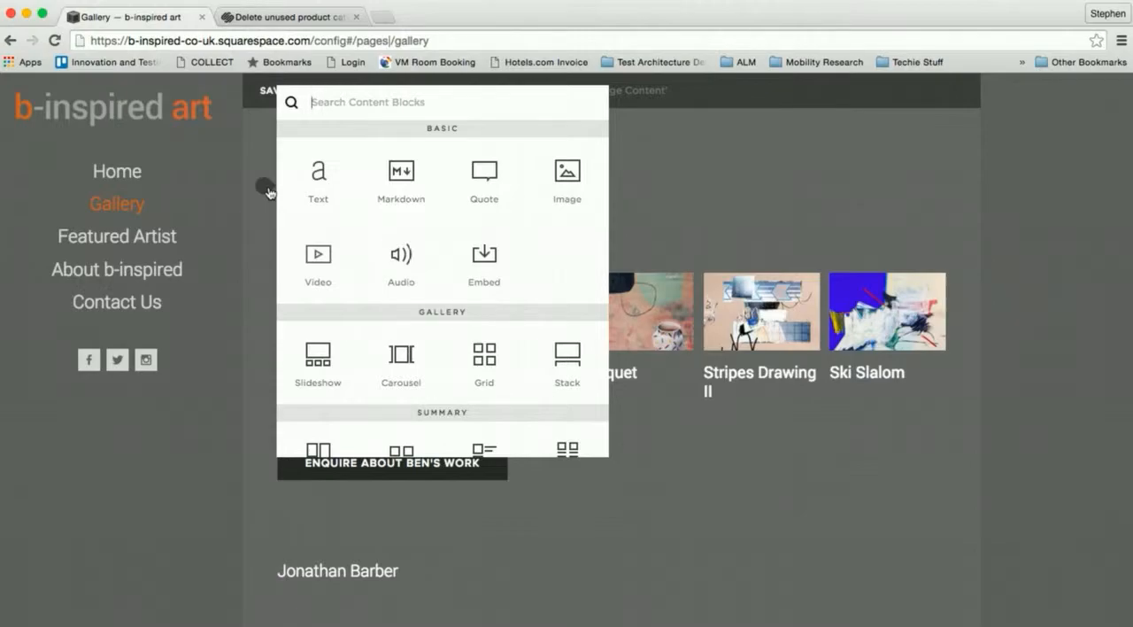
{"action": "left_click", "coordinate": [569, 181]}
{"action": "left_click", "coordinate": [568, 180]}
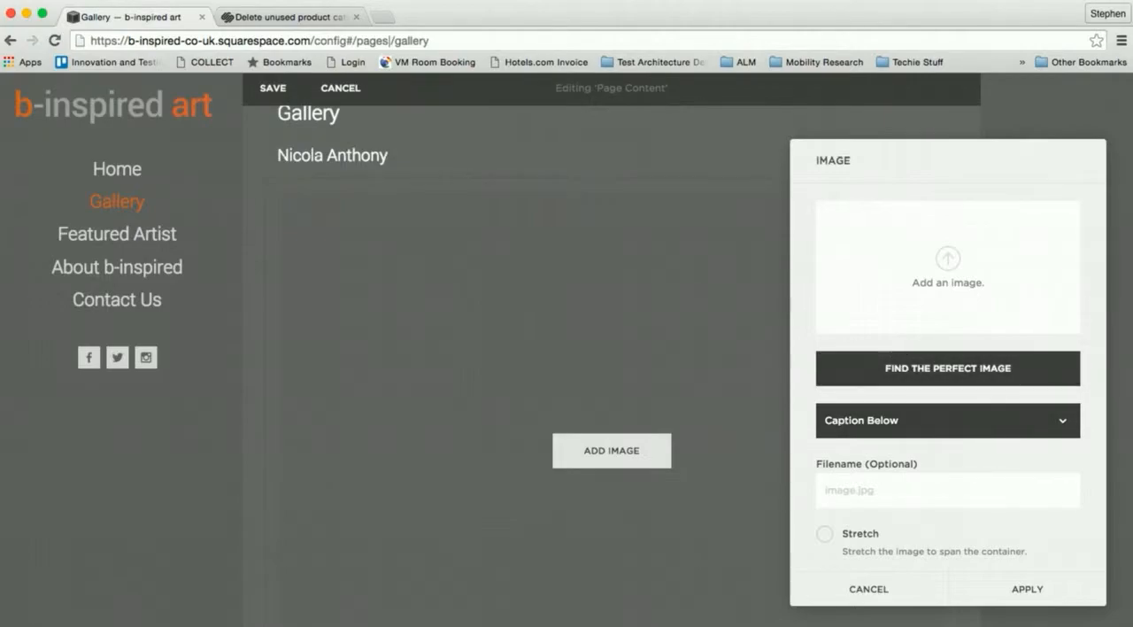
- Upload 19a518f.jpg from the new artist's folder in featured-artists to the image block and apply it
{"action": "left_click", "coordinate": [940, 283]}
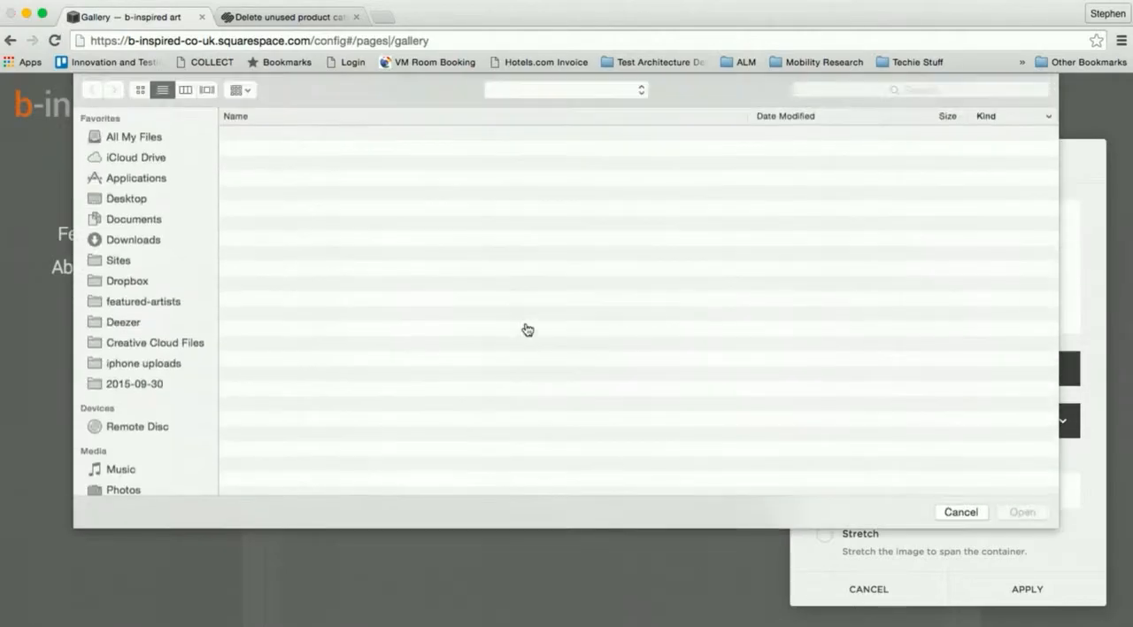
{"action": "left_click", "coordinate": [133, 341]}
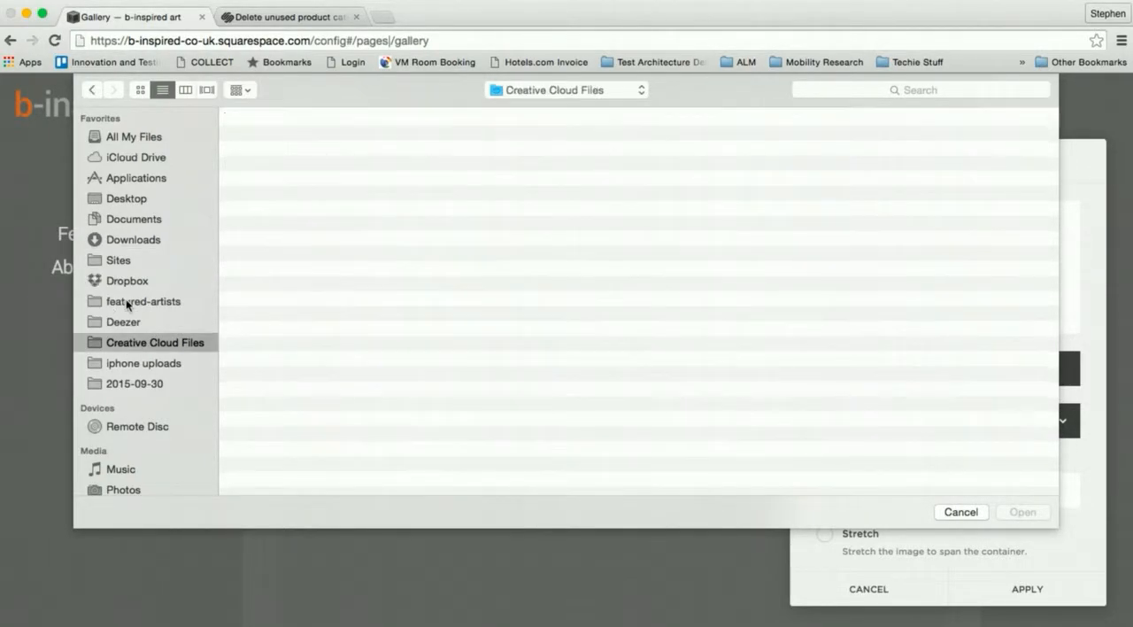
{"action": "left_click", "coordinate": [133, 301]}
{"action": "left_click", "coordinate": [276, 243]}
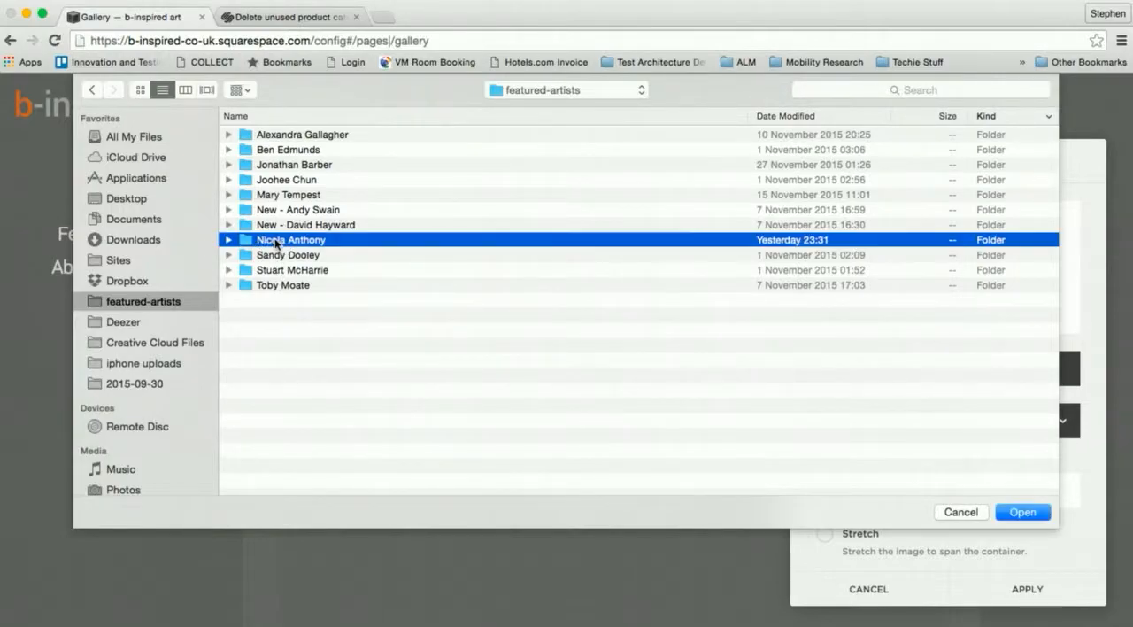
{"action": "double_click", "coordinate": [276, 243]}
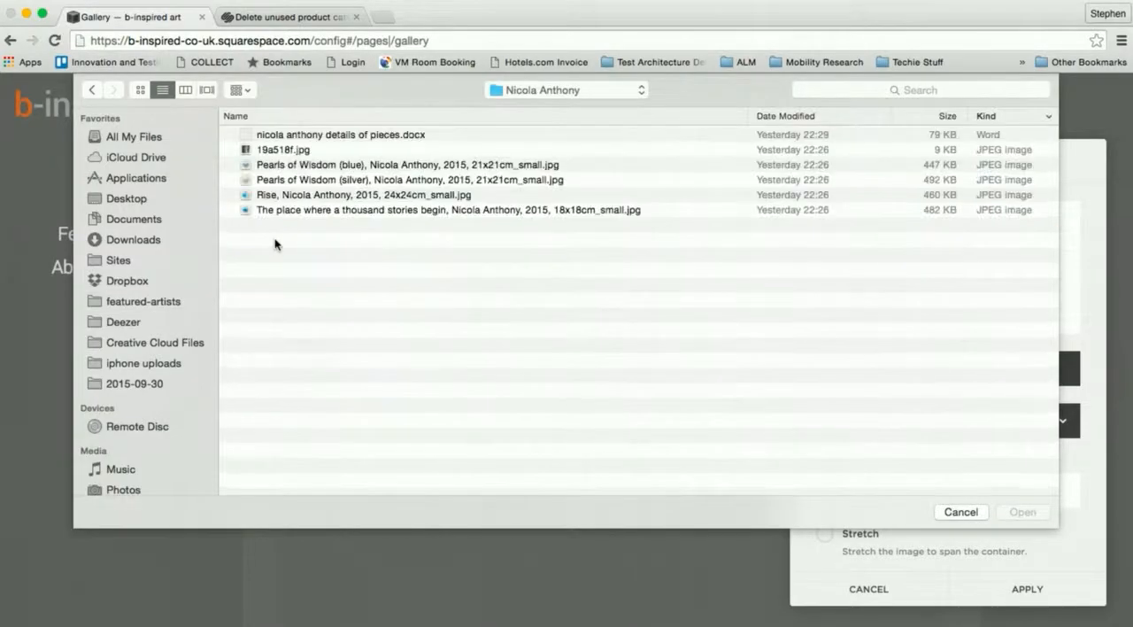
{"action": "left_click", "coordinate": [284, 150]}
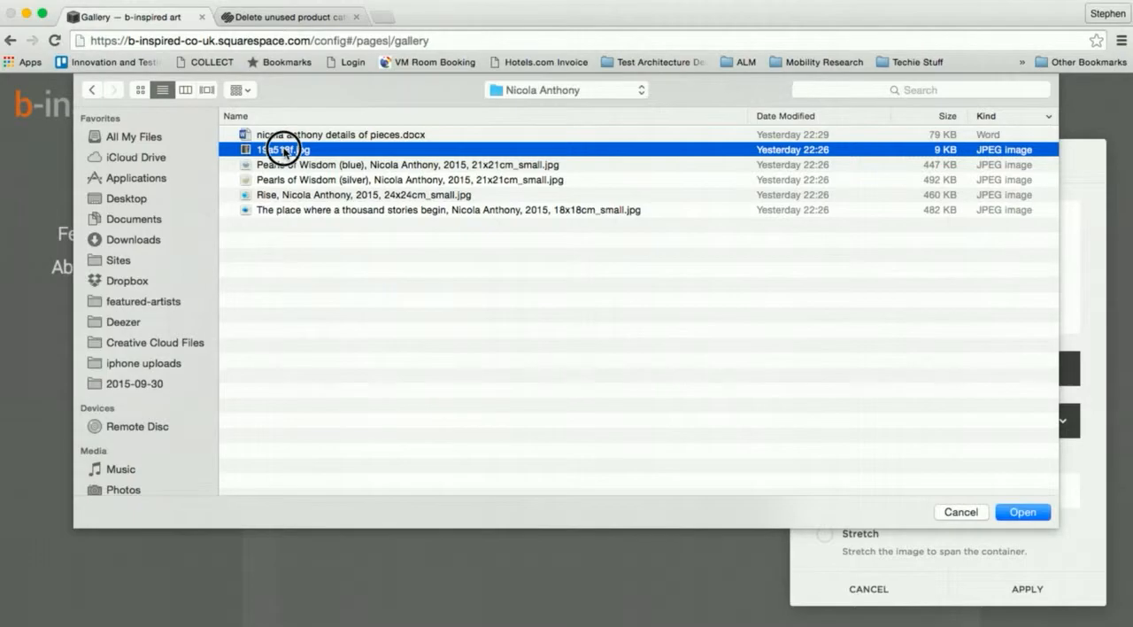
{"action": "double_click", "coordinate": [284, 151]}
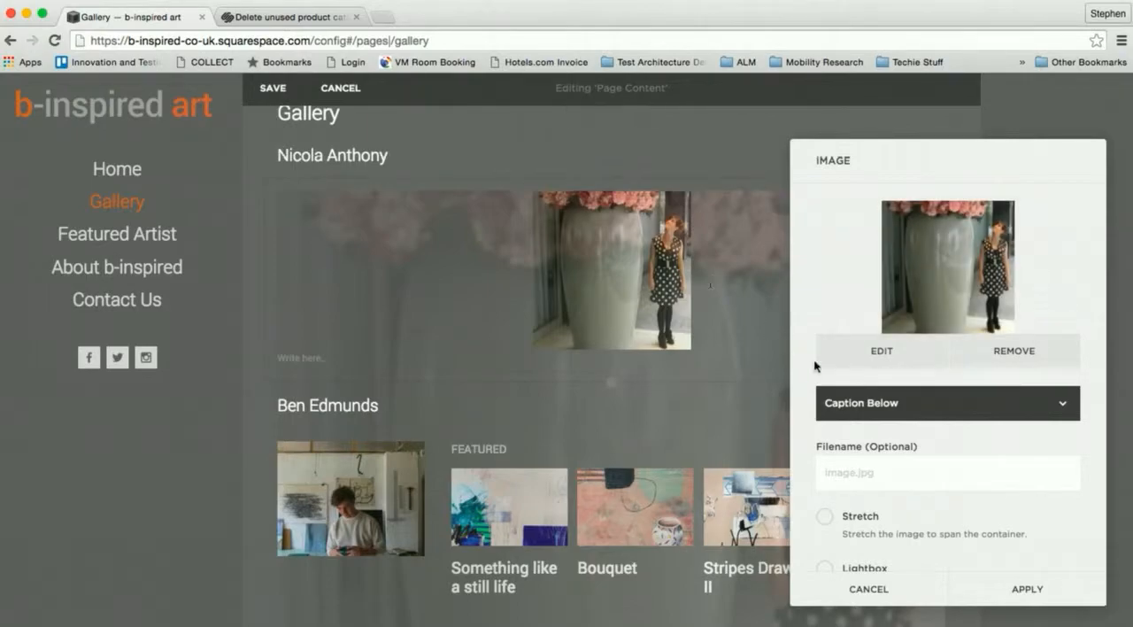
{"action": "left_click", "coordinate": [1038, 589]}
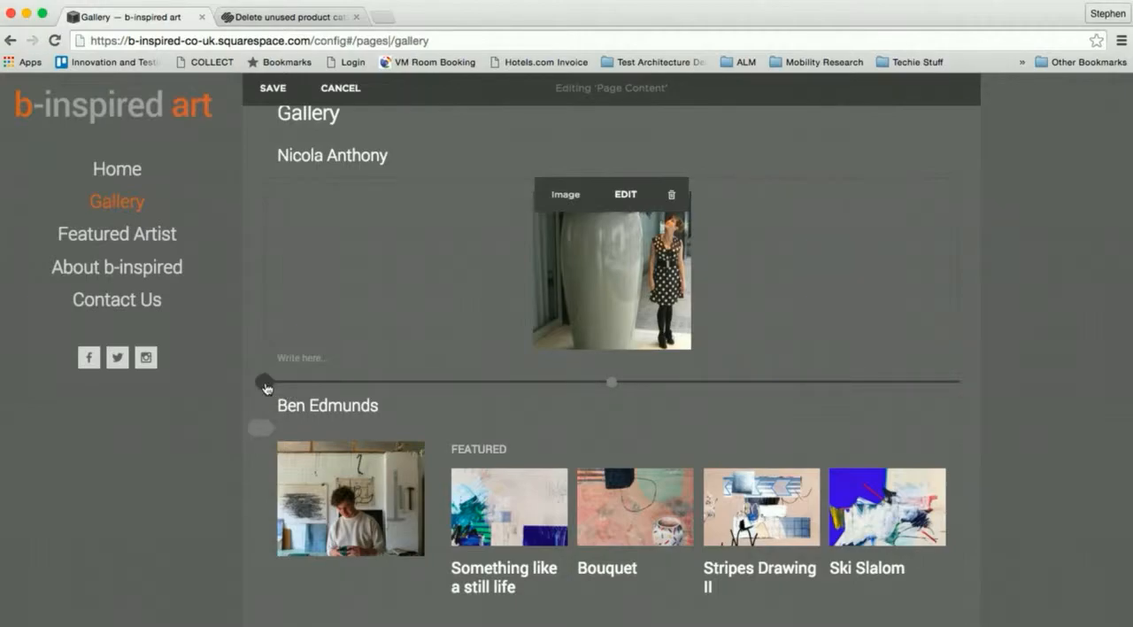
- Insert a Grid summary block below the artist's photo, using the All Artists gallery as its collection
{"action": "left_click", "coordinate": [264, 382]}
{"action": "scroll", "coordinate": [455, 355], "scroll_direction": "down", "scroll_amount": 2}
{"action": "scroll", "coordinate": [455, 353], "scroll_direction": "down", "scroll_amount": 2}
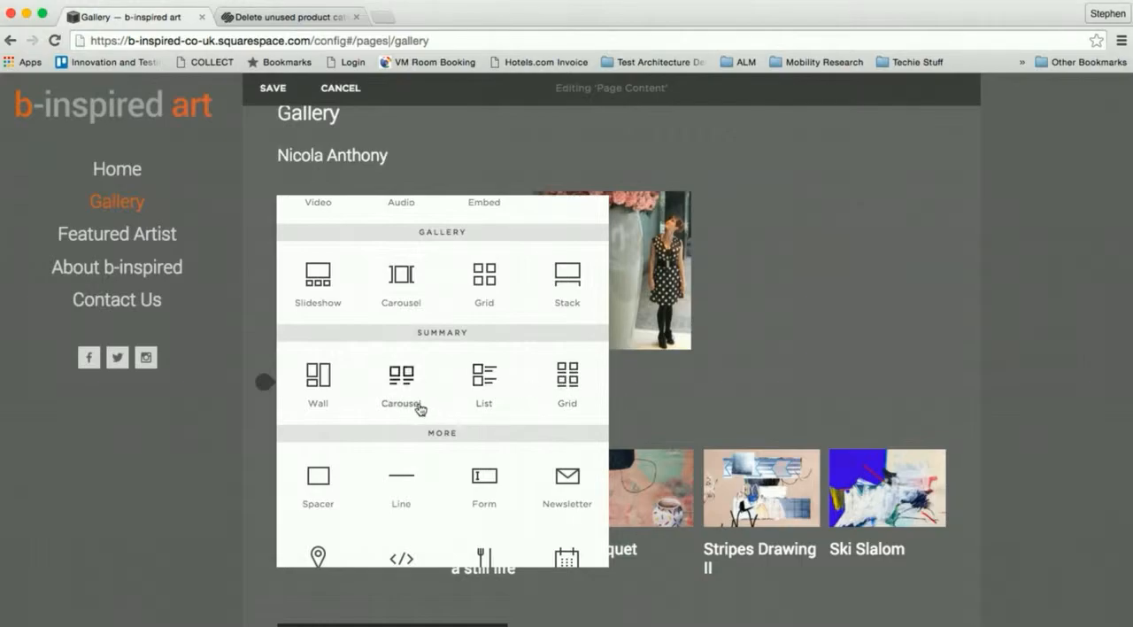
{"action": "left_click", "coordinate": [569, 377]}
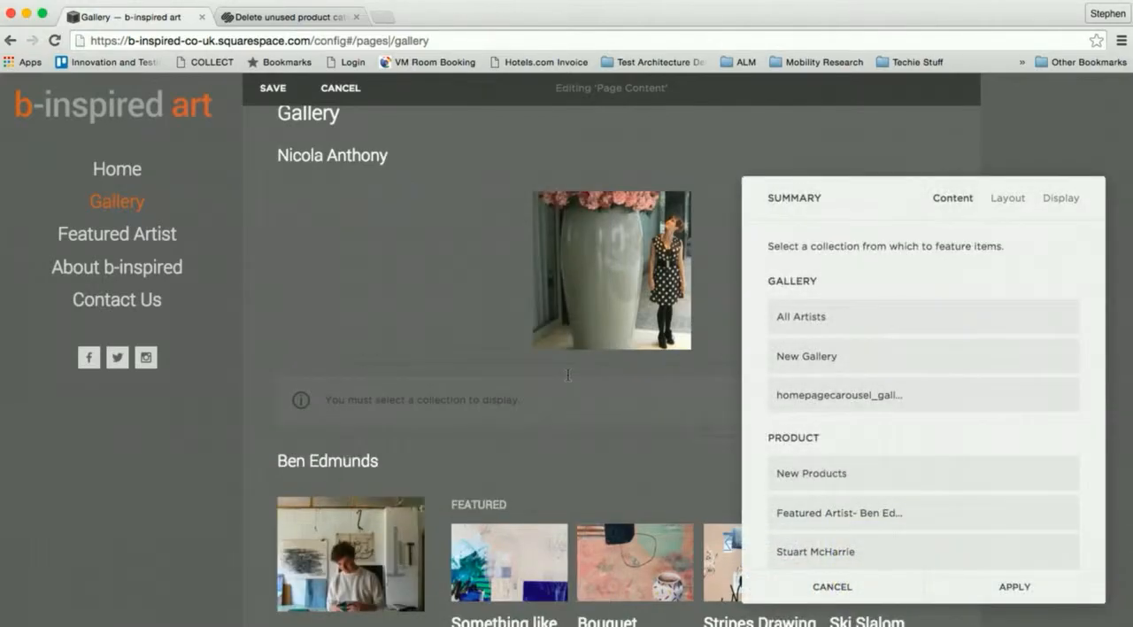
{"action": "left_click", "coordinate": [812, 323]}
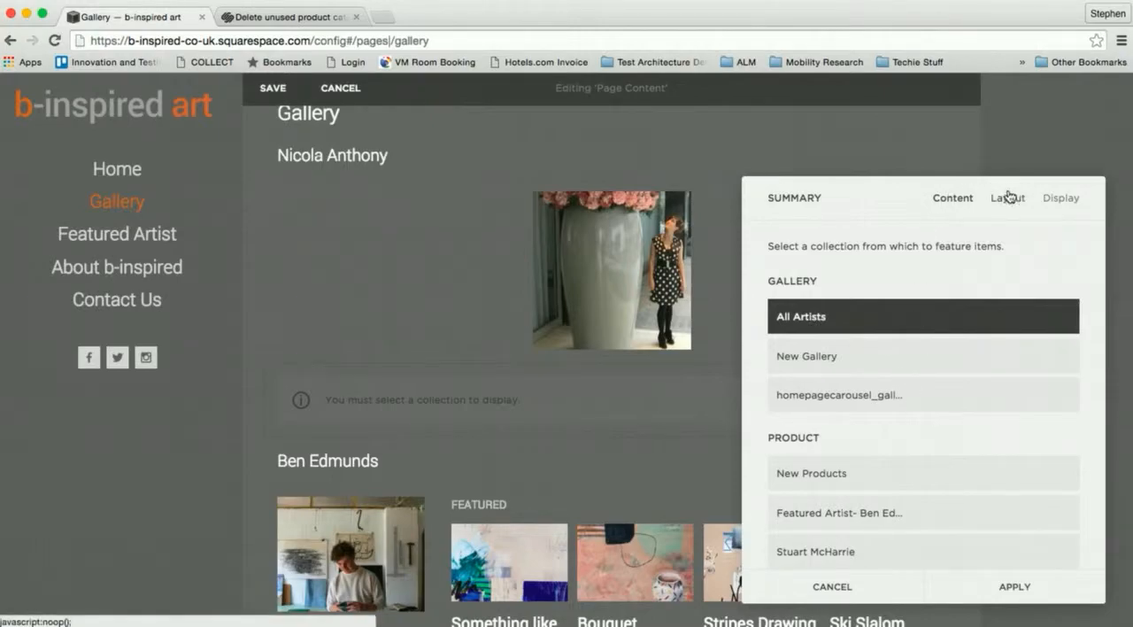
- Filter the summary block's items by the category with the new artist's name
{"action": "left_click", "coordinate": [1065, 199]}
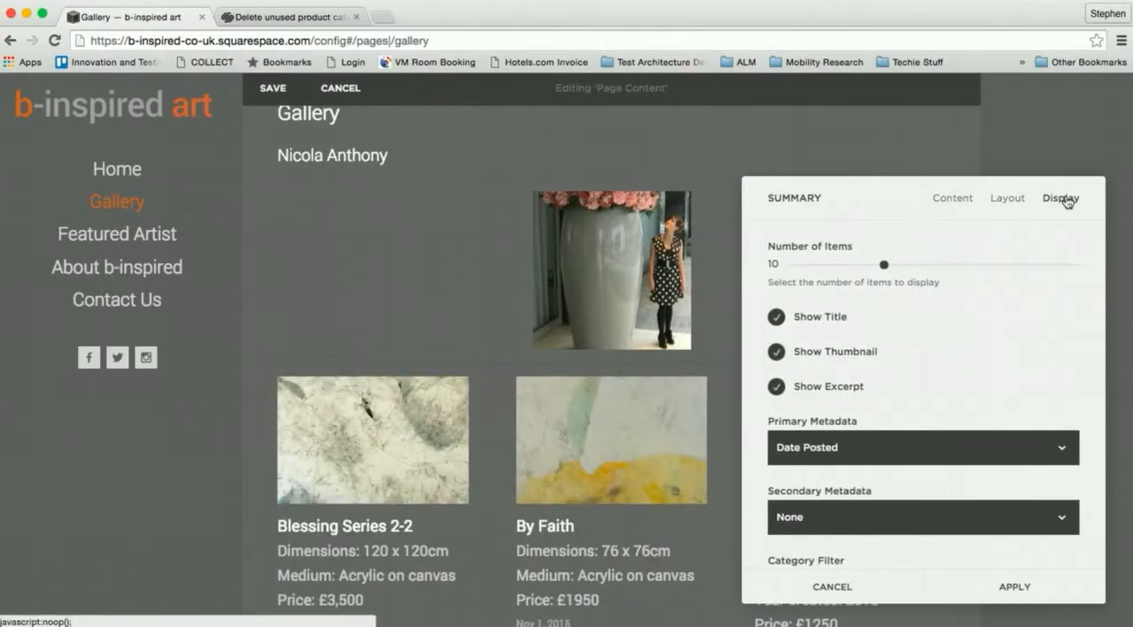
{"action": "left_click", "coordinate": [875, 459]}
{"action": "left_click", "coordinate": [851, 448]}
{"action": "scroll", "coordinate": [761, 440], "scroll_direction": "down", "scroll_amount": 2}
{"action": "scroll", "coordinate": [763, 438], "scroll_direction": "down", "scroll_amount": 2}
{"action": "left_click", "coordinate": [803, 417]}
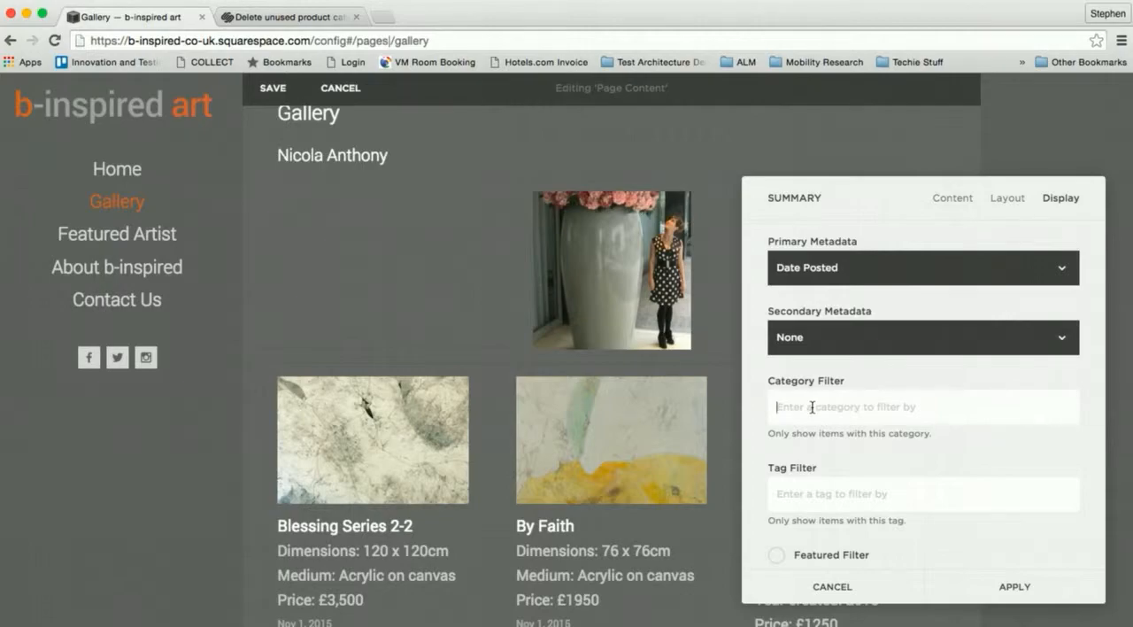
{"action": "type", "text": "Nic"}
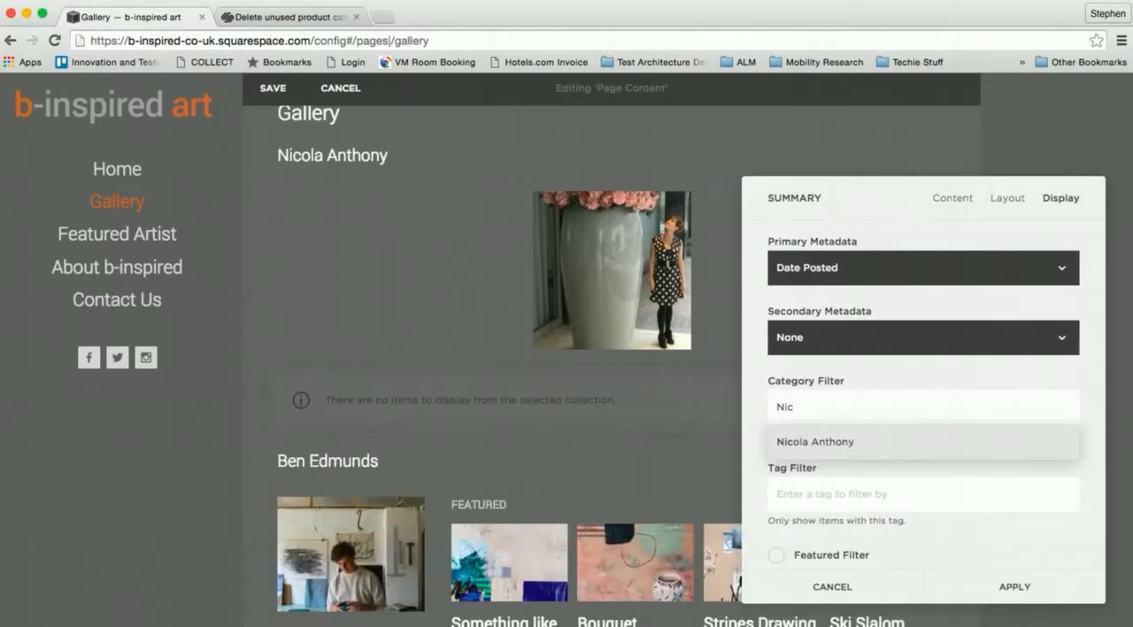
{"action": "left_click", "coordinate": [822, 447]}
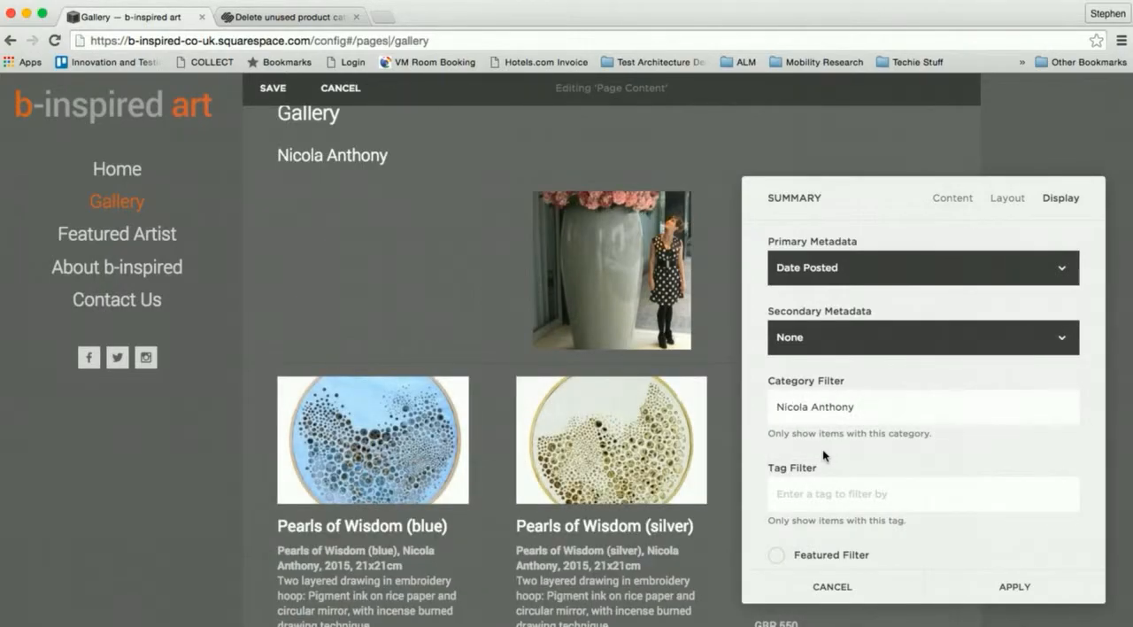
- Hide the excerpts in the summary block and set its primary metadata to None
{"action": "scroll", "coordinate": [766, 306], "scroll_direction": "up", "scroll_amount": 5}
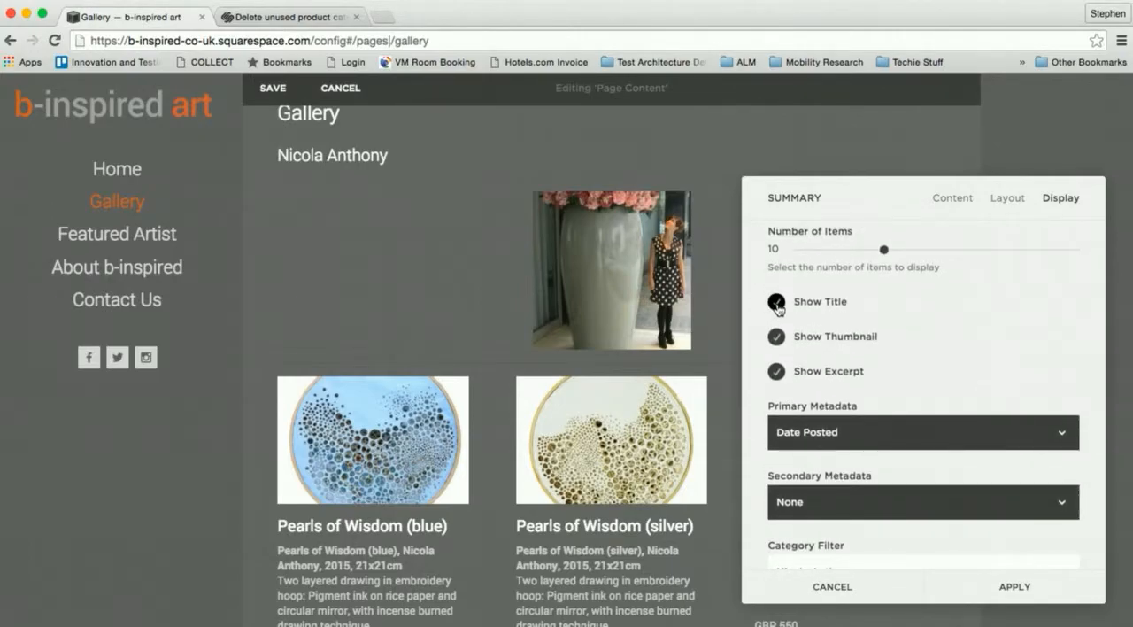
{"action": "left_click", "coordinate": [778, 376]}
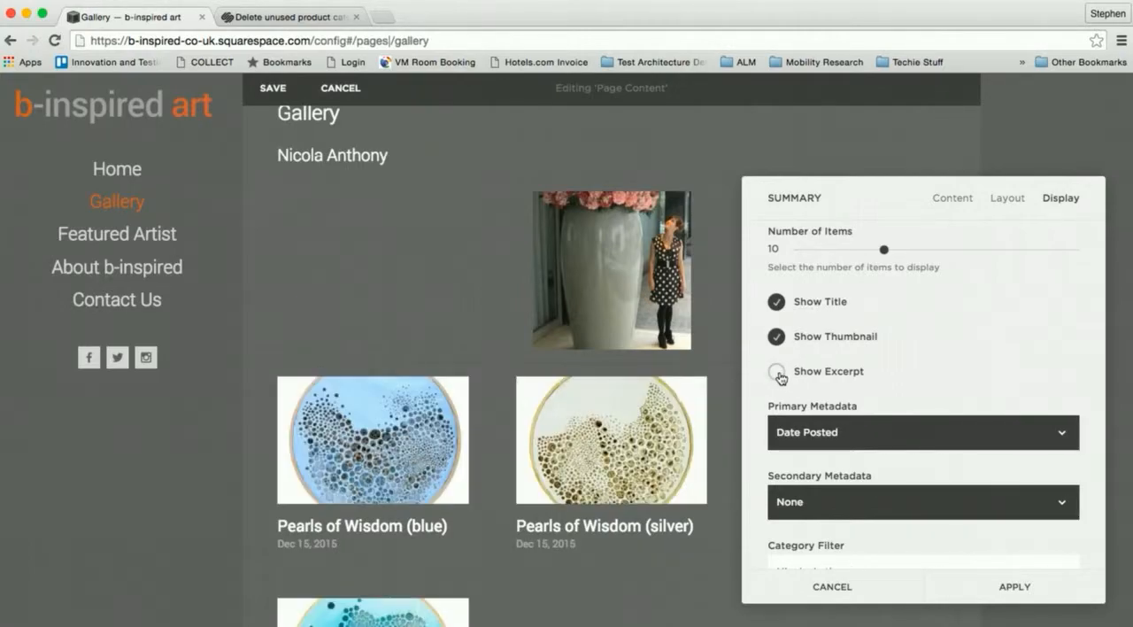
{"action": "scroll", "coordinate": [604, 482], "scroll_direction": "down", "scroll_amount": 3}
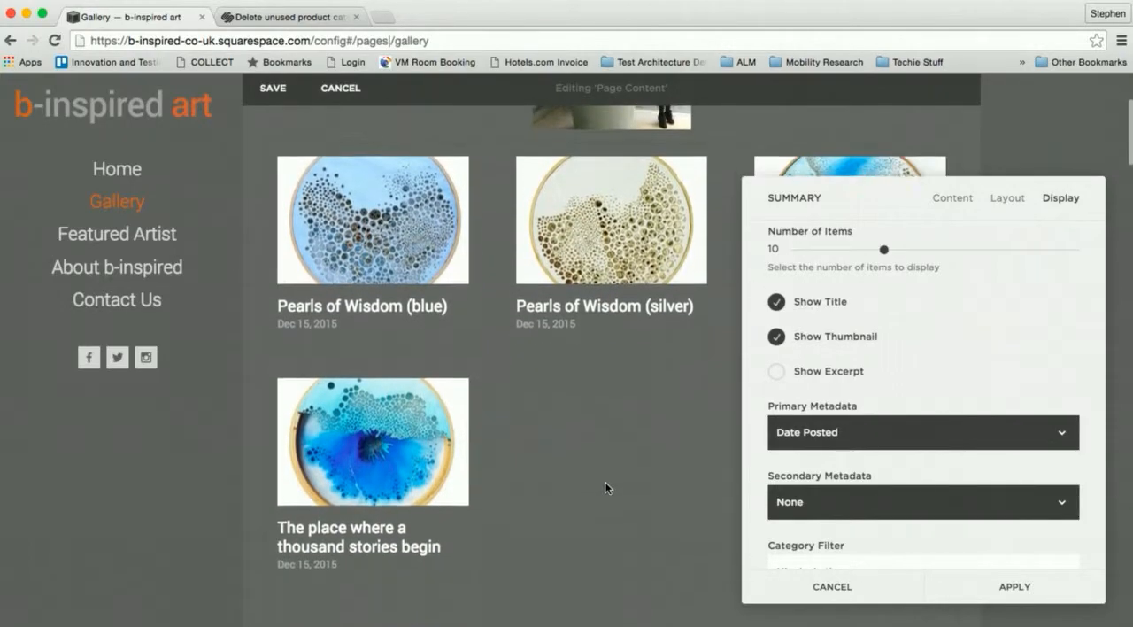
{"action": "scroll", "coordinate": [605, 481], "scroll_direction": "down", "scroll_amount": 3}
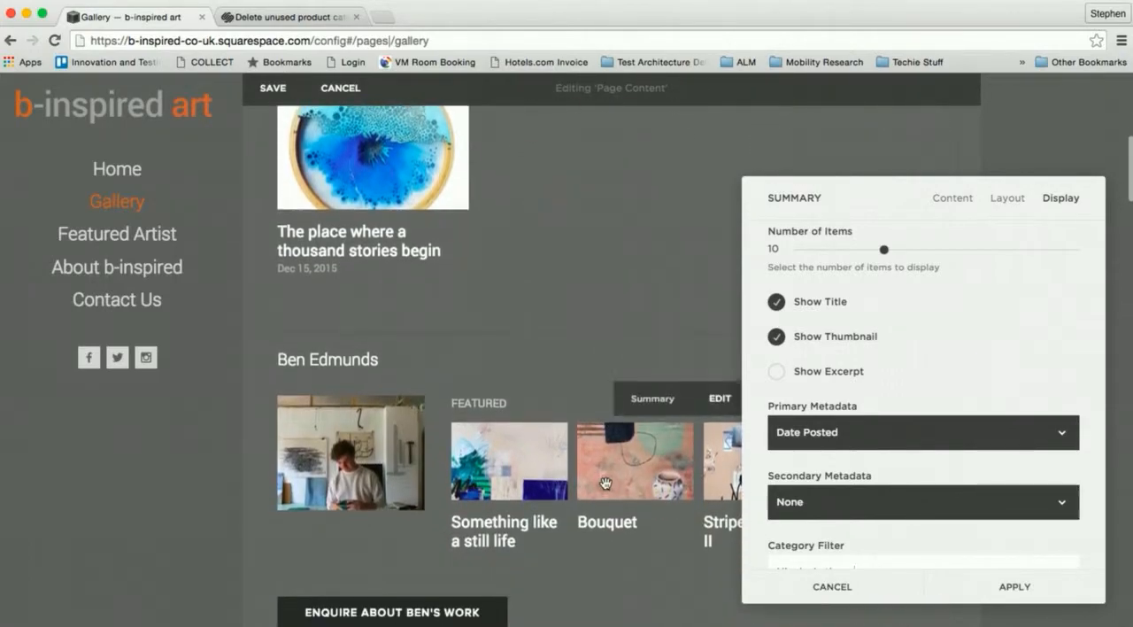
{"action": "scroll", "coordinate": [604, 481], "scroll_direction": "up", "scroll_amount": 3}
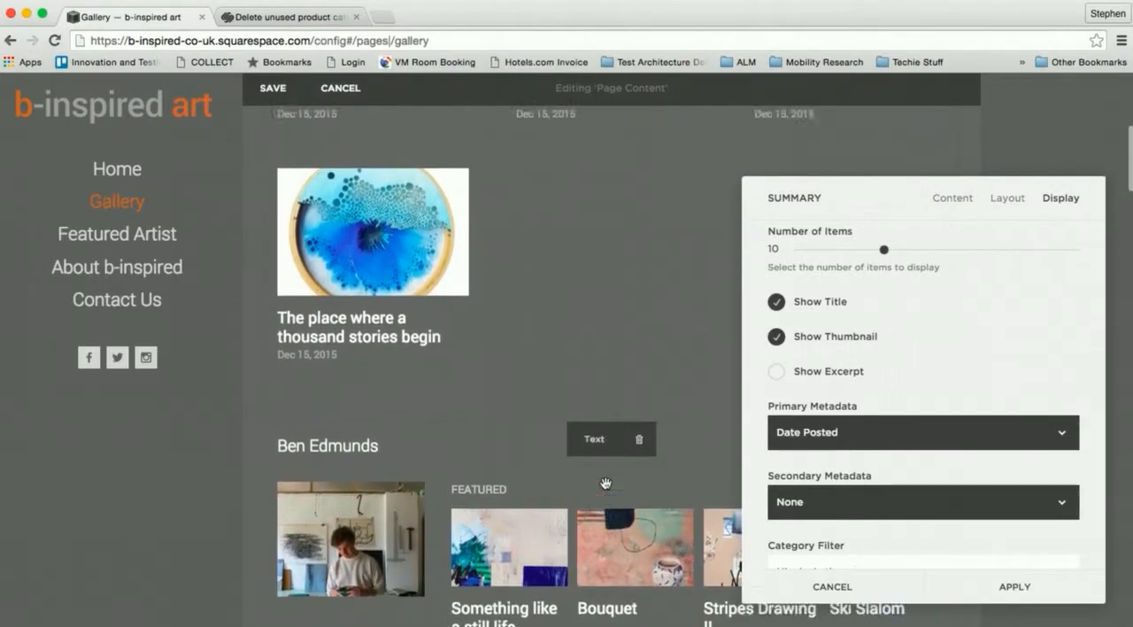
{"action": "scroll", "coordinate": [606, 484], "scroll_direction": "up", "scroll_amount": 2}
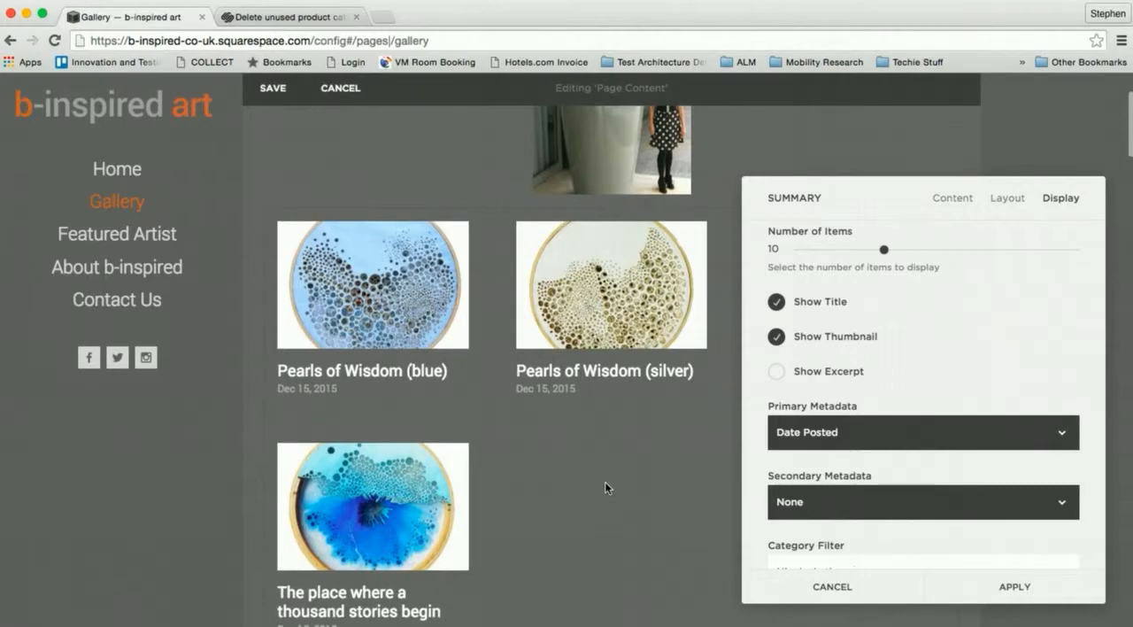
{"action": "left_click", "coordinate": [811, 434]}
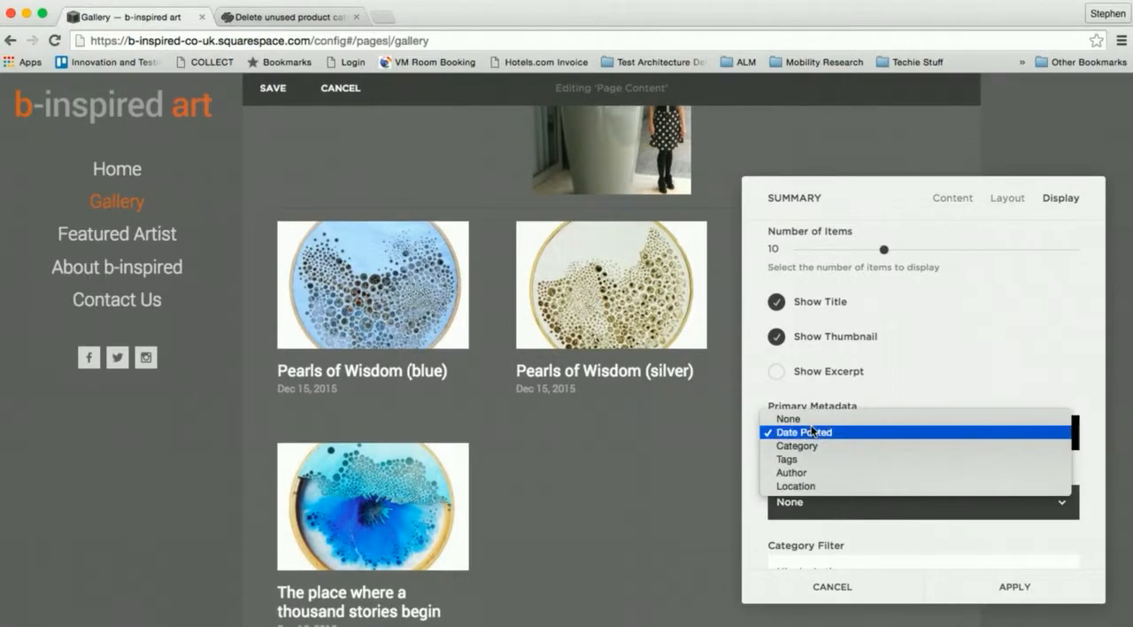
{"action": "left_click", "coordinate": [796, 422]}
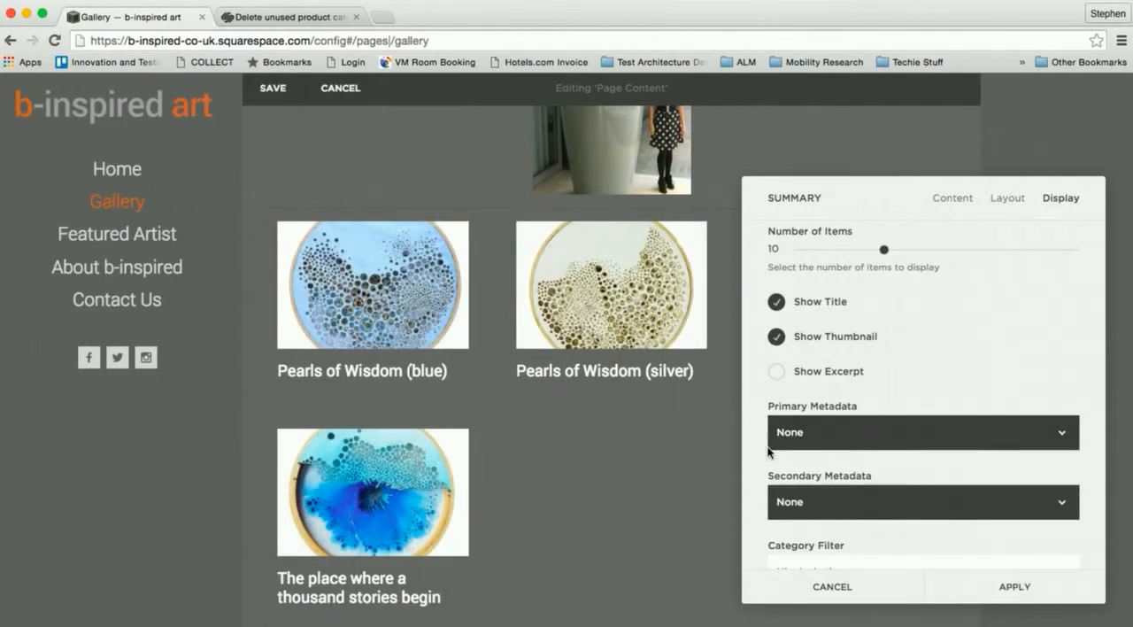
- Check the summary block's remaining display and layout settings and apply the block
{"action": "scroll", "coordinate": [773, 447], "scroll_direction": "up", "scroll_amount": 1}
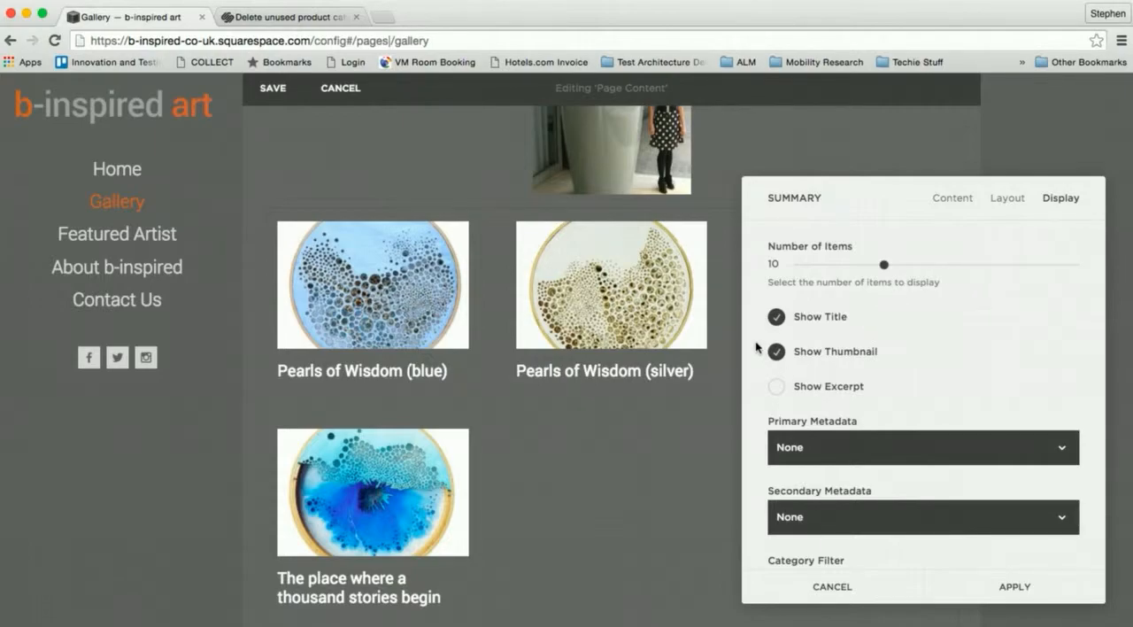
{"action": "scroll", "coordinate": [757, 347], "scroll_direction": "down", "scroll_amount": 5}
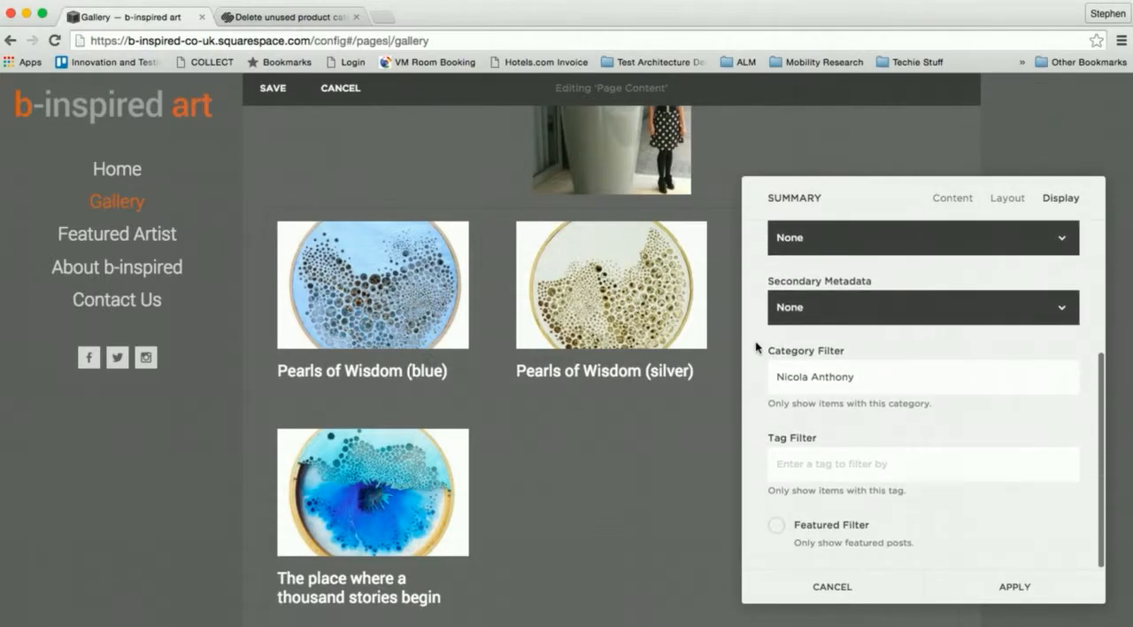
{"action": "scroll", "coordinate": [757, 347], "scroll_direction": "up", "scroll_amount": 5}
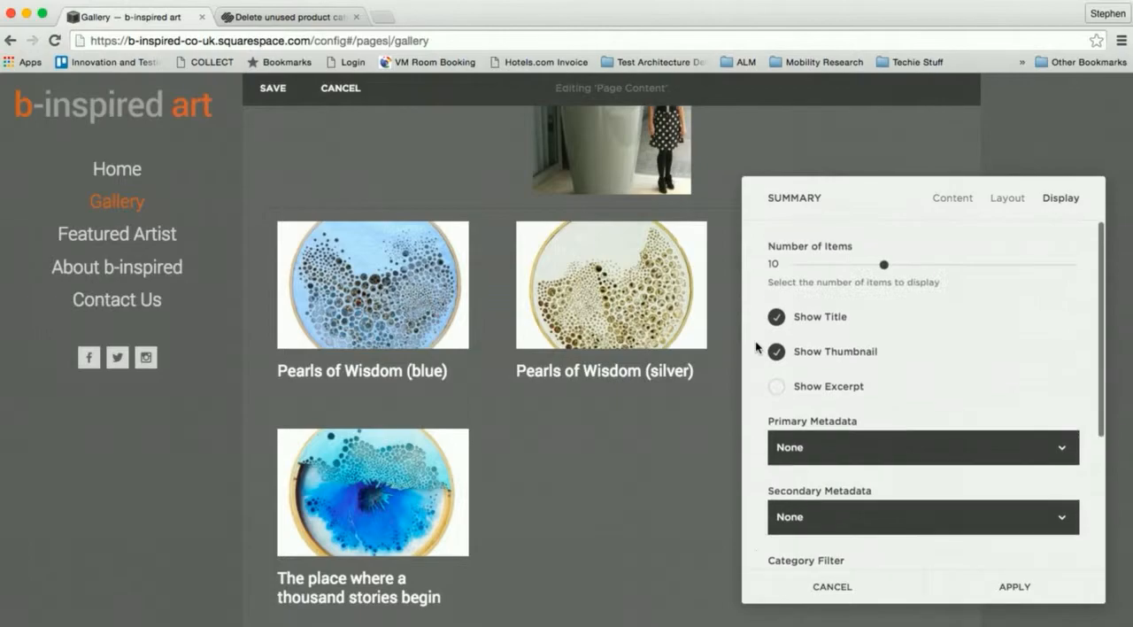
{"action": "left_click", "coordinate": [1012, 203]}
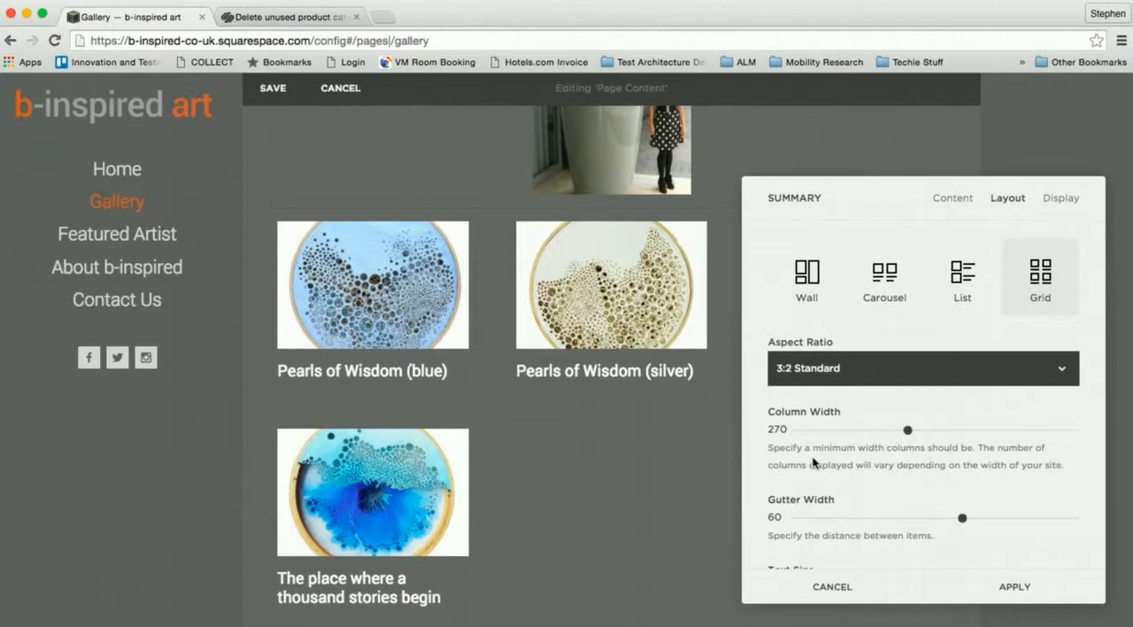
{"action": "scroll", "coordinate": [885, 484], "scroll_direction": "down", "scroll_amount": 3}
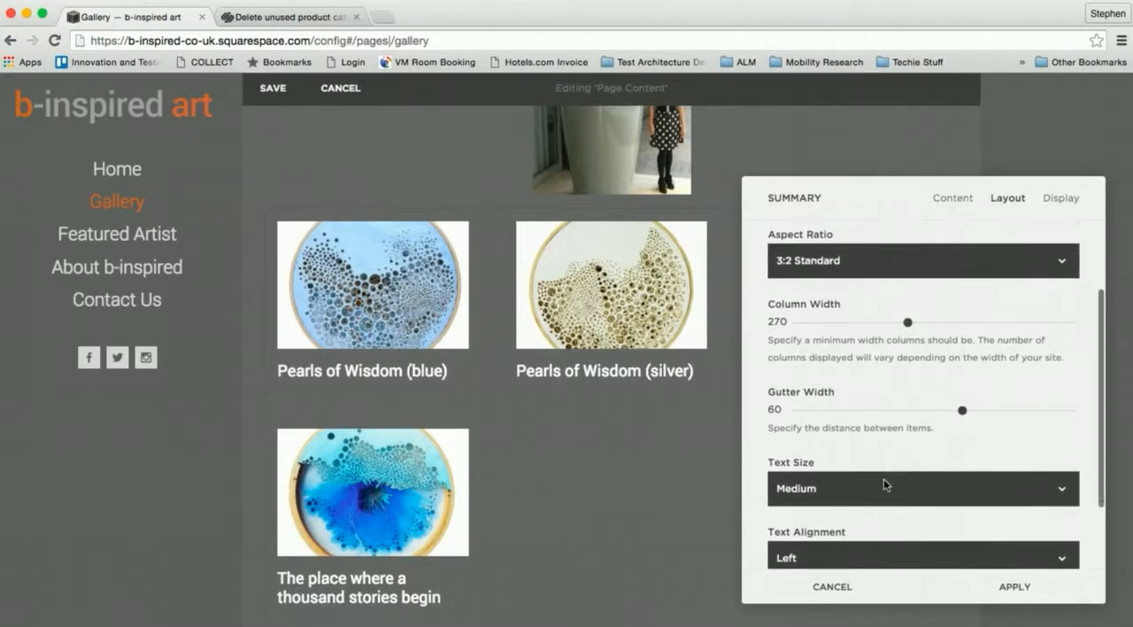
{"action": "left_click", "coordinate": [1017, 589]}
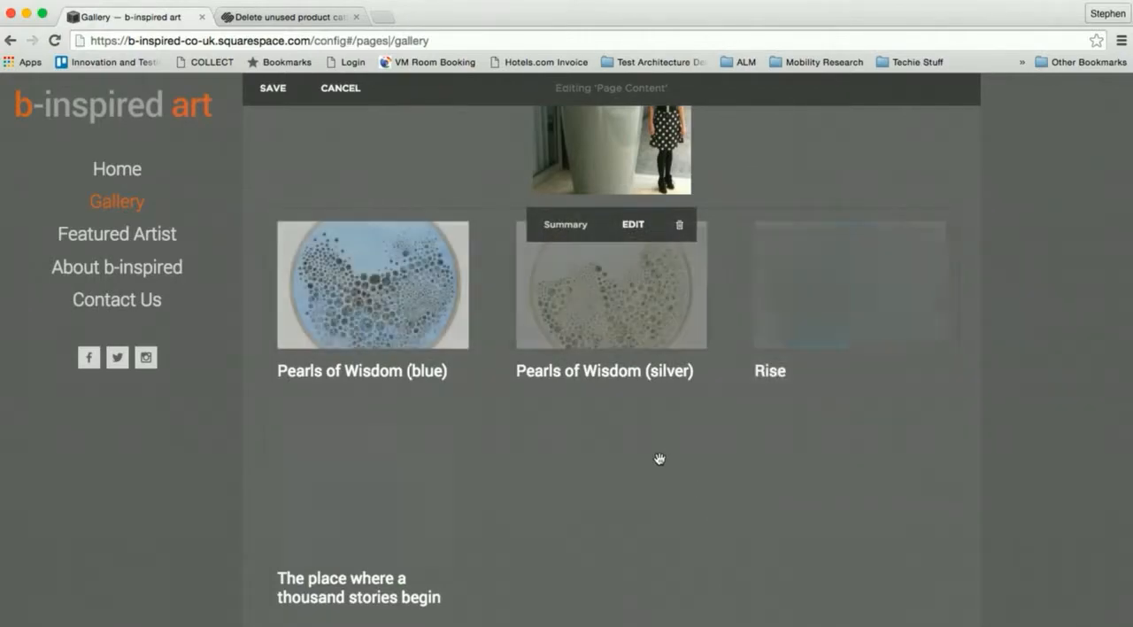
- Move the summary block from below the artist's photo to the space on the photo's right side
{"action": "scroll", "coordinate": [657, 457], "scroll_direction": "down", "scroll_amount": 1}
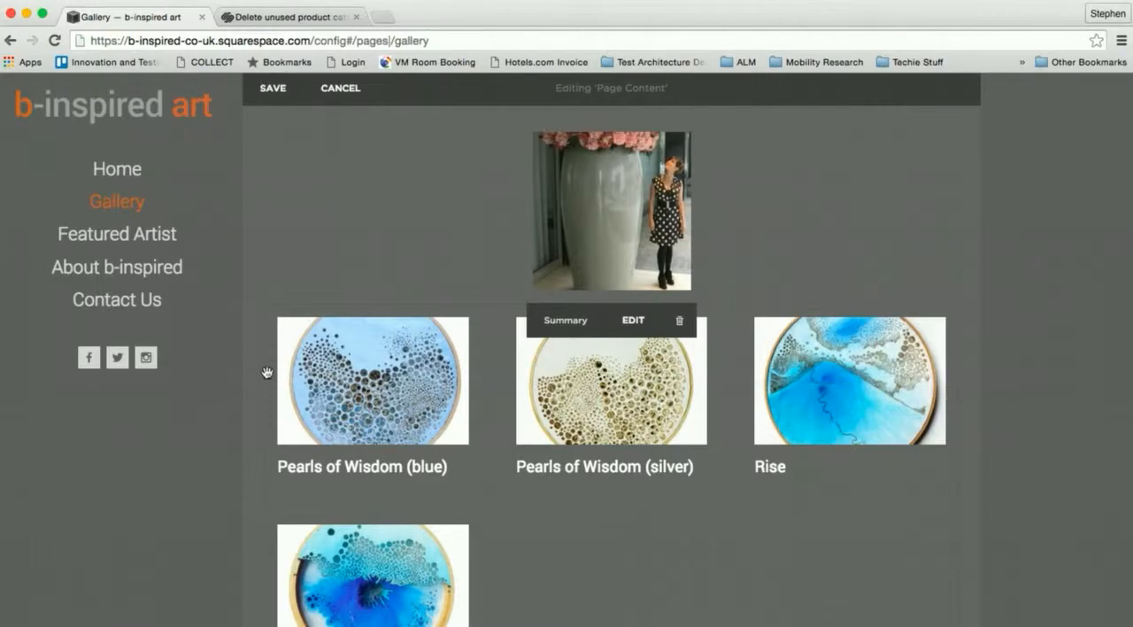
{"action": "scroll", "coordinate": [270, 375], "scroll_direction": "down", "scroll_amount": 5}
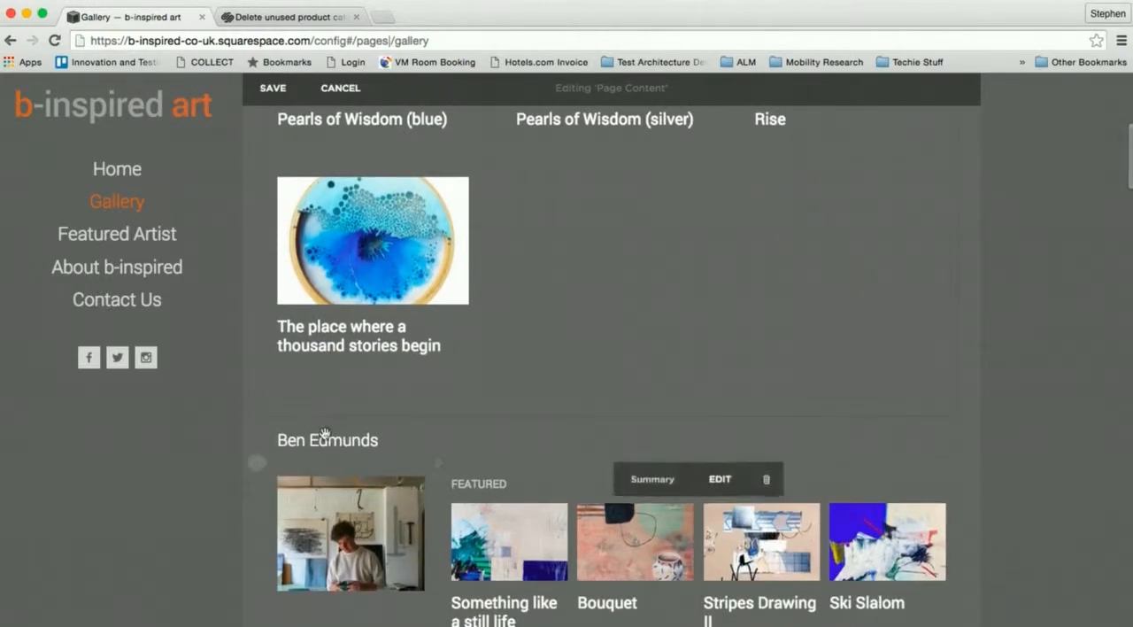
{"action": "scroll", "coordinate": [263, 350], "scroll_direction": "up", "scroll_amount": 2}
{"action": "scroll", "coordinate": [262, 351], "scroll_direction": "up", "scroll_amount": 4}
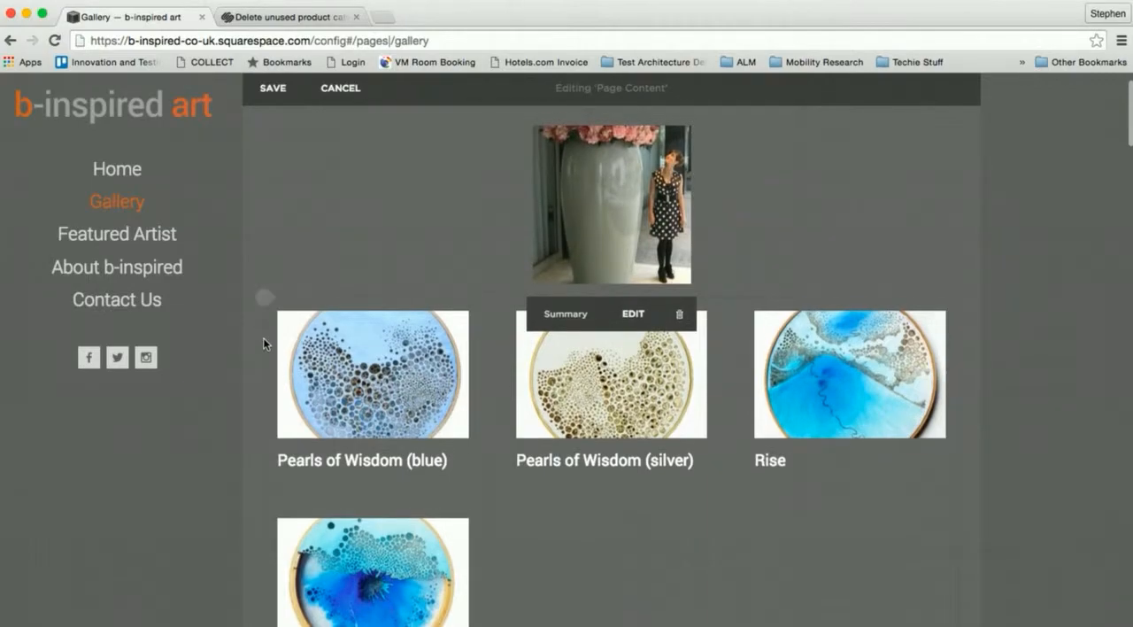
{"action": "left_click_drag", "start_coordinate": [271, 346], "coordinate": [857, 198]}
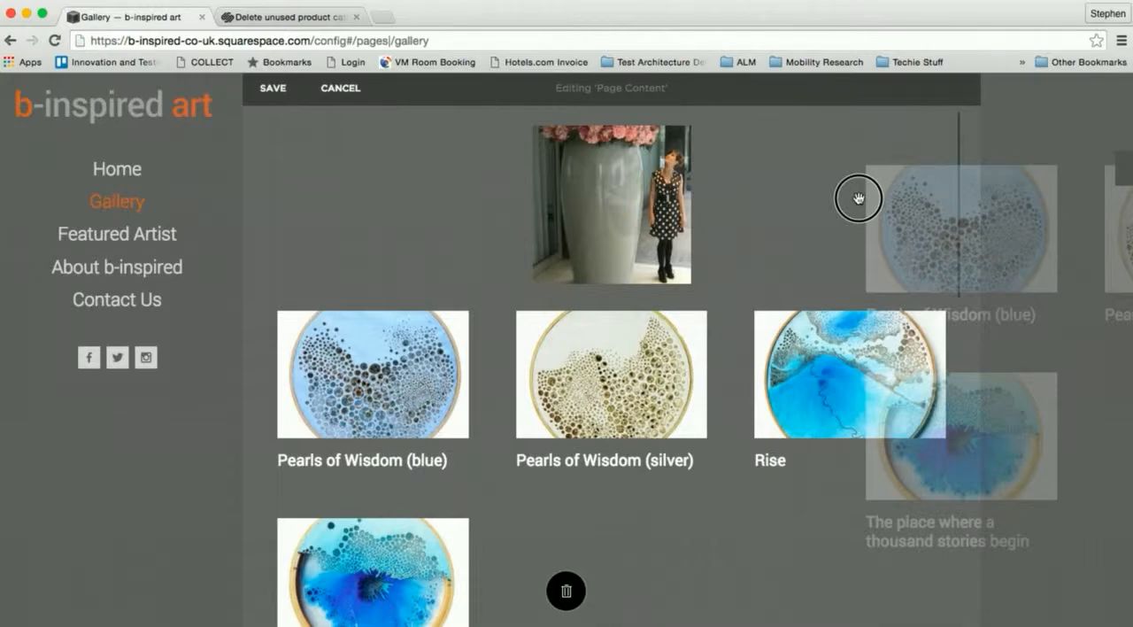
{"action": "left_click_drag", "start_coordinate": [858, 198], "coordinate": [923, 226]}
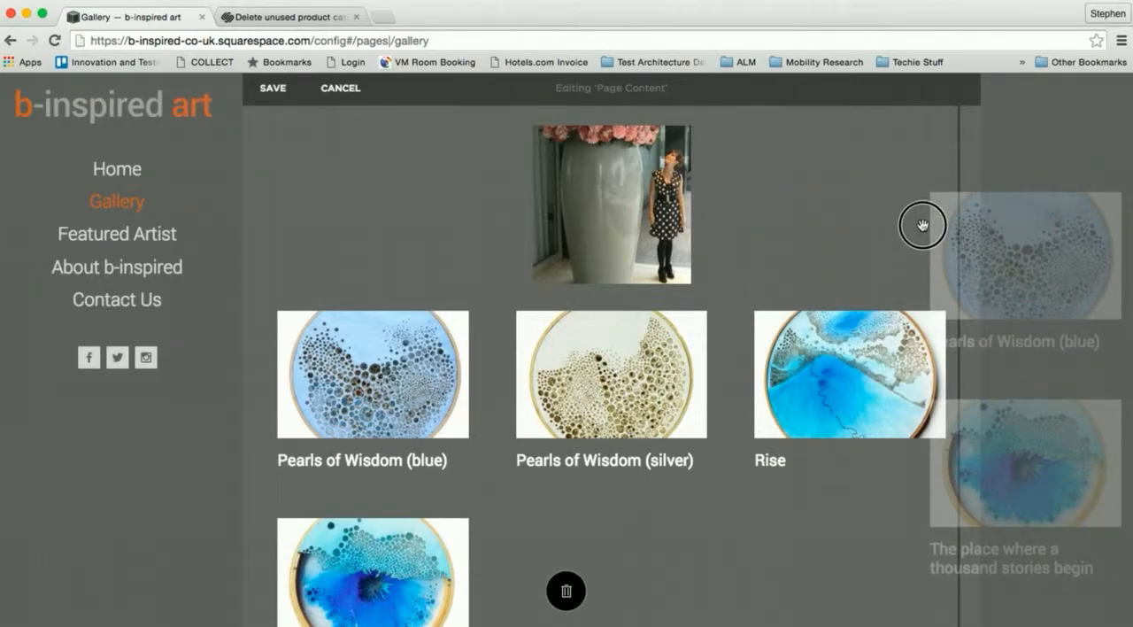
{"action": "left_click_drag", "start_coordinate": [922, 225], "coordinate": [746, 184]}
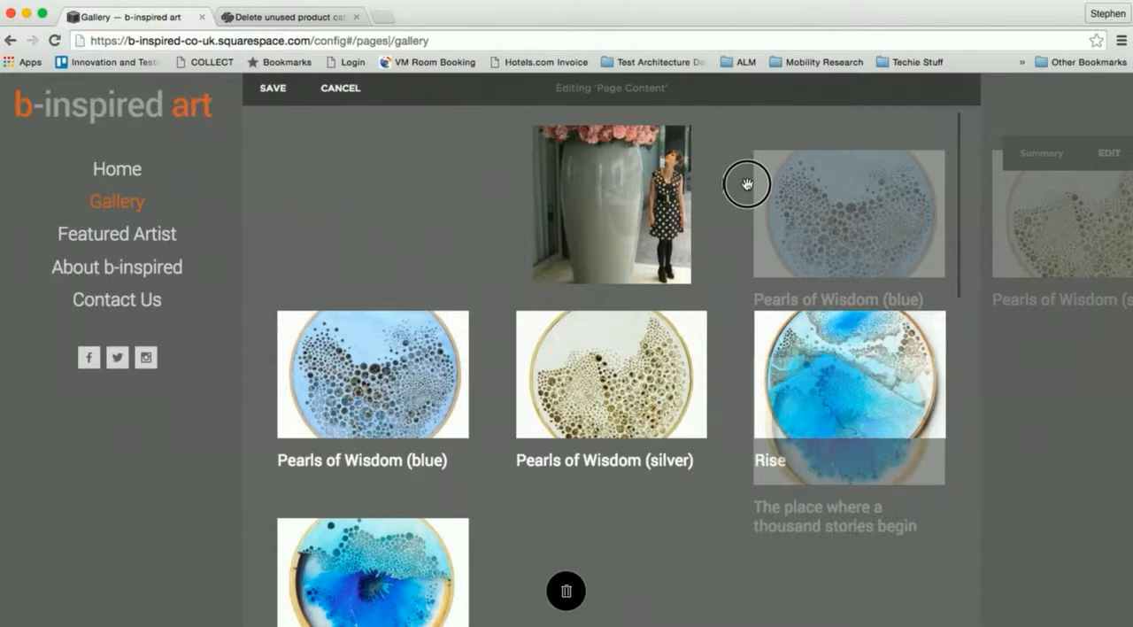
{"action": "mouse_move", "coordinate": [746, 183]}
{"action": "left_mouse_down"}
{"action": "mouse_move", "coordinate": [761, 179]}
{"action": "mouse_move", "coordinate": [756, 194]}
{"action": "mouse_move", "coordinate": [743, 181]}
{"action": "left_mouse_up"}
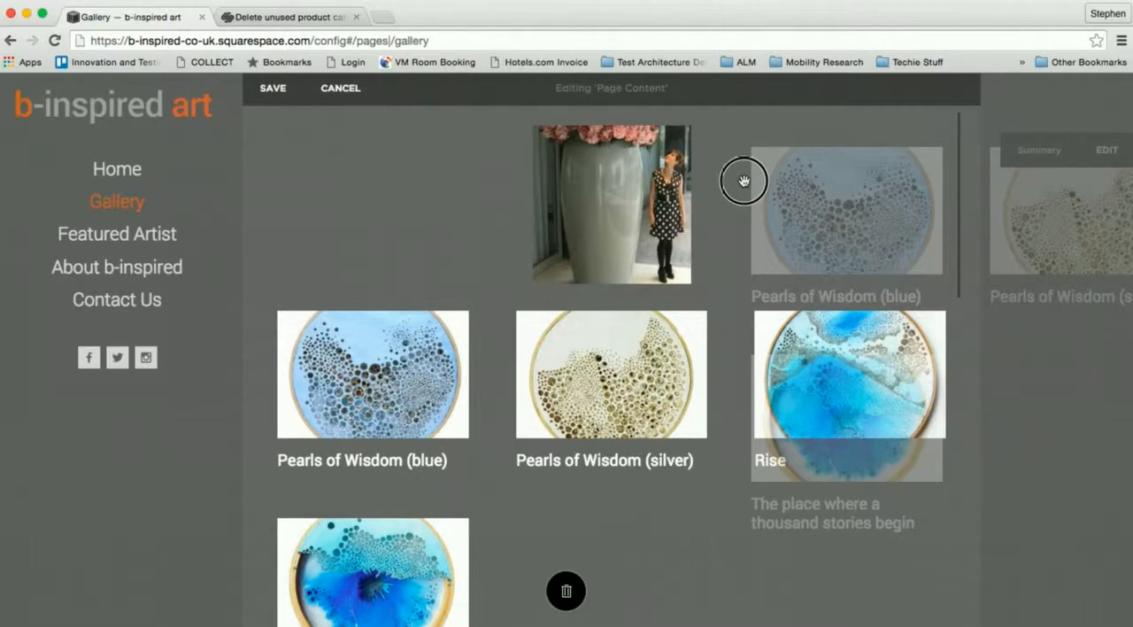
{"action": "left_click_drag", "start_coordinate": [743, 181], "coordinate": [738, 187]}
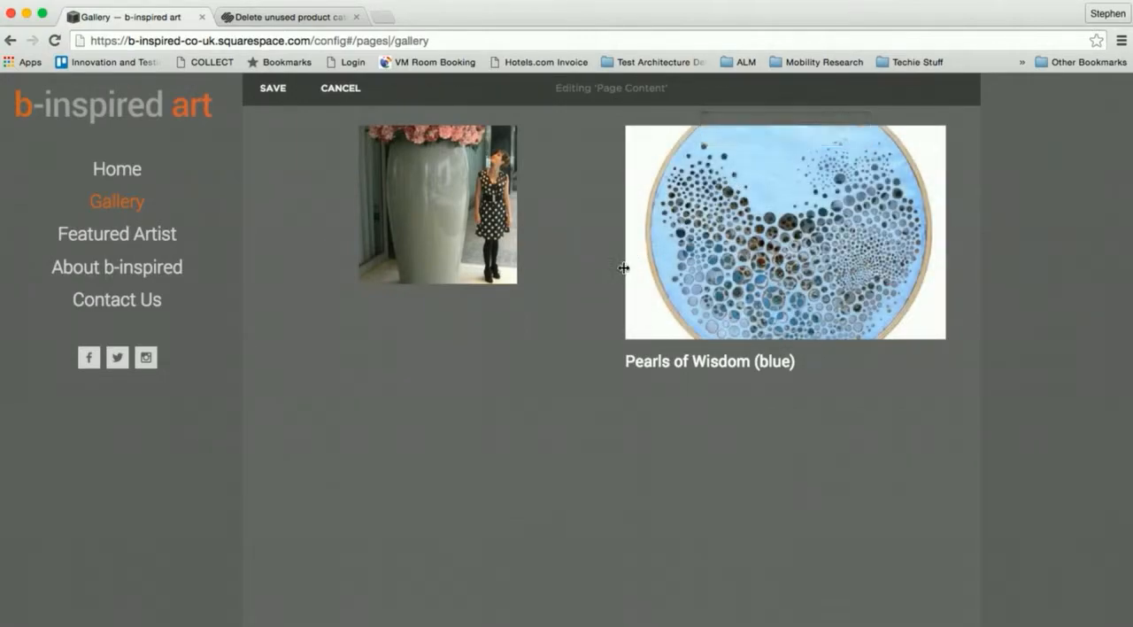
- Narrow the photo's column to match the photo width in the artist section below, giving the summary block the remaining width
{"action": "scroll", "coordinate": [586, 293], "scroll_direction": "down", "scroll_amount": 10}
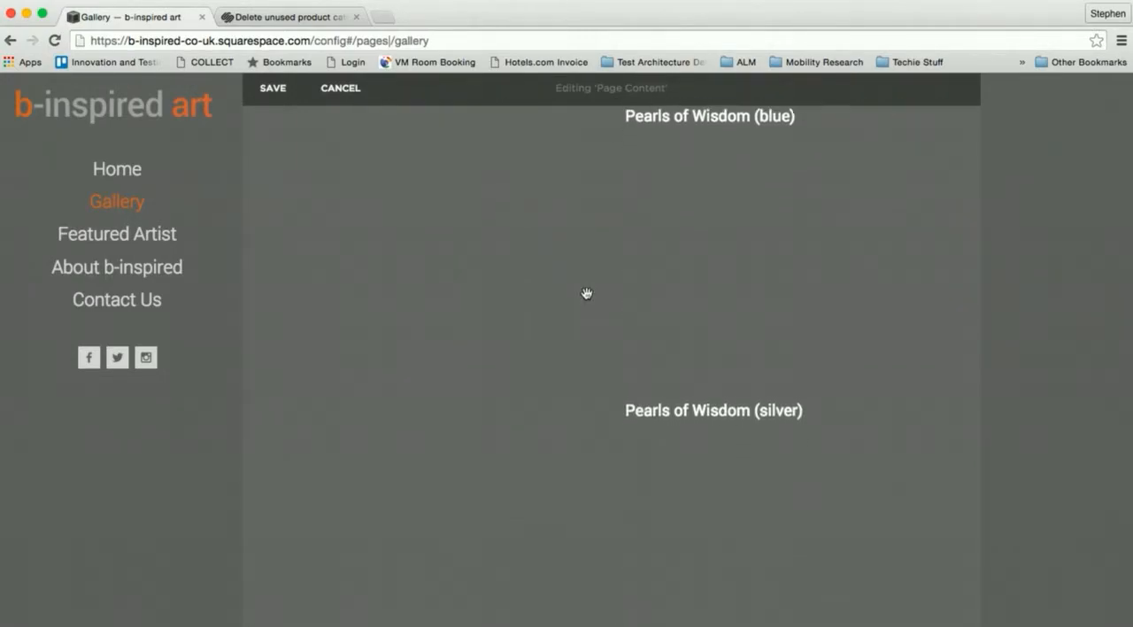
{"action": "scroll", "coordinate": [587, 293], "scroll_direction": "down", "scroll_amount": 5}
{"action": "scroll", "coordinate": [587, 293], "scroll_direction": "up", "scroll_amount": 8}
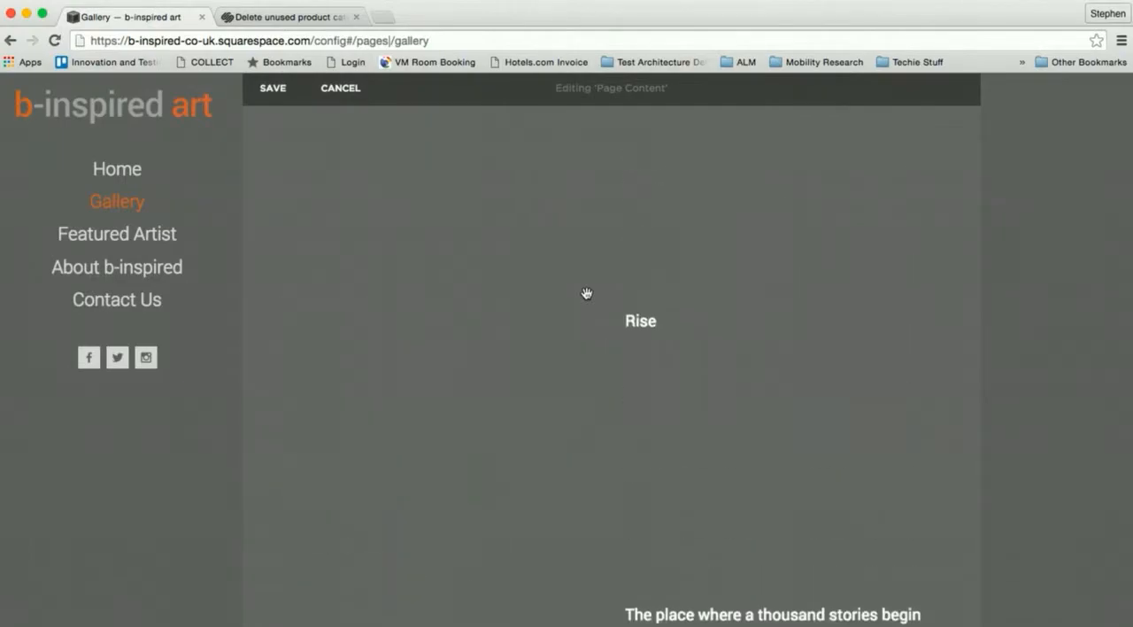
{"action": "scroll", "coordinate": [587, 293], "scroll_direction": "up", "scroll_amount": 5}
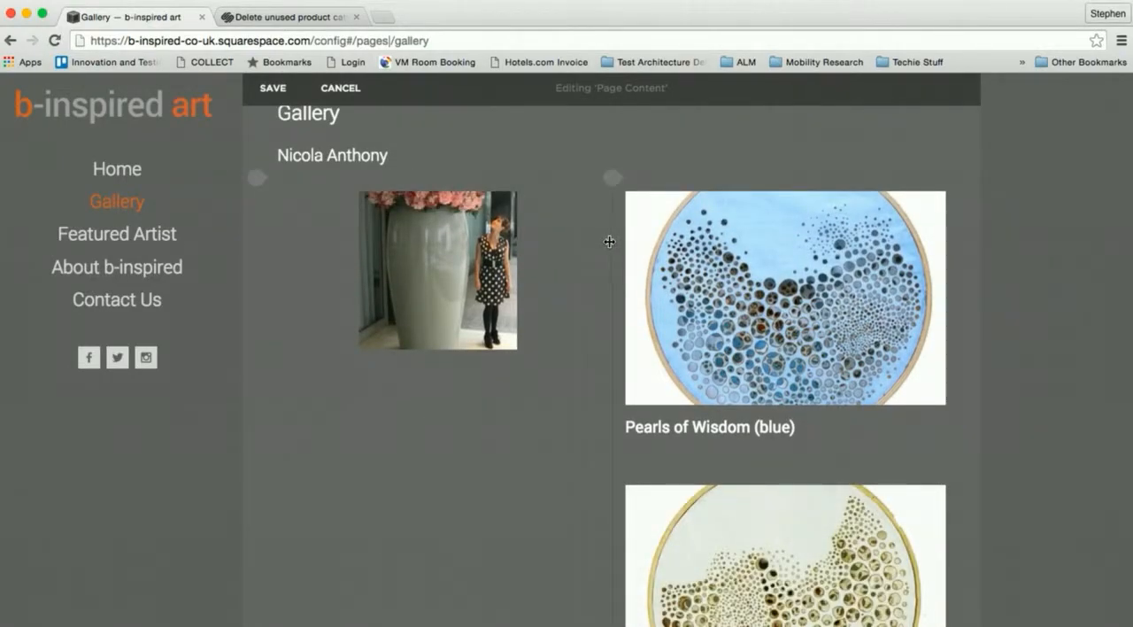
{"action": "scroll", "coordinate": [582, 269], "scroll_direction": "down", "scroll_amount": 4}
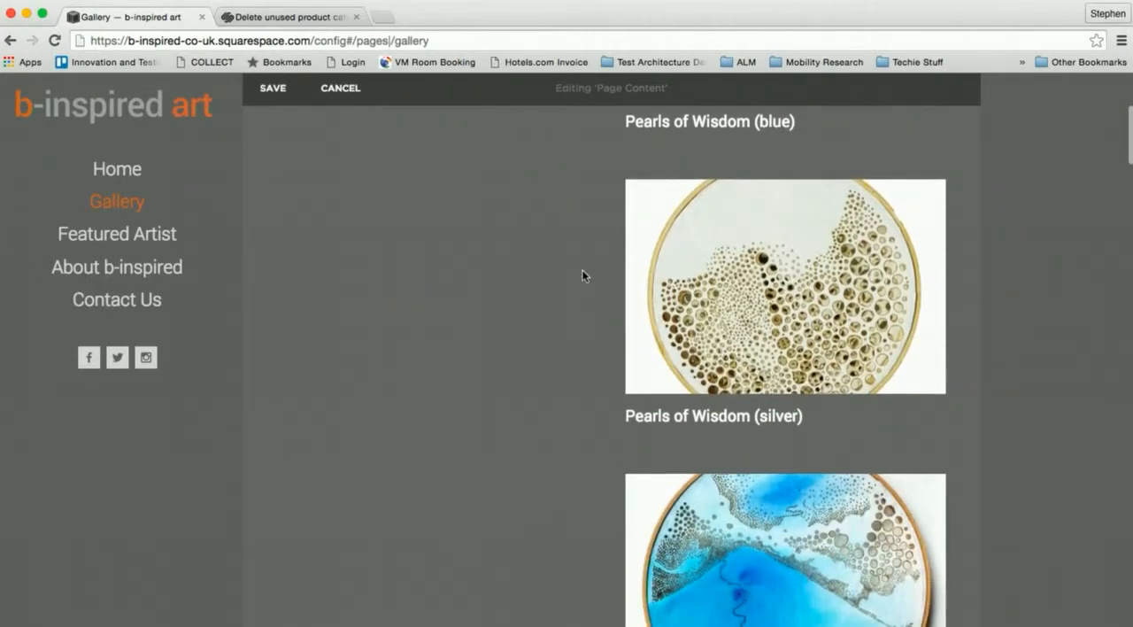
{"action": "scroll", "coordinate": [582, 269], "scroll_direction": "down", "scroll_amount": 8}
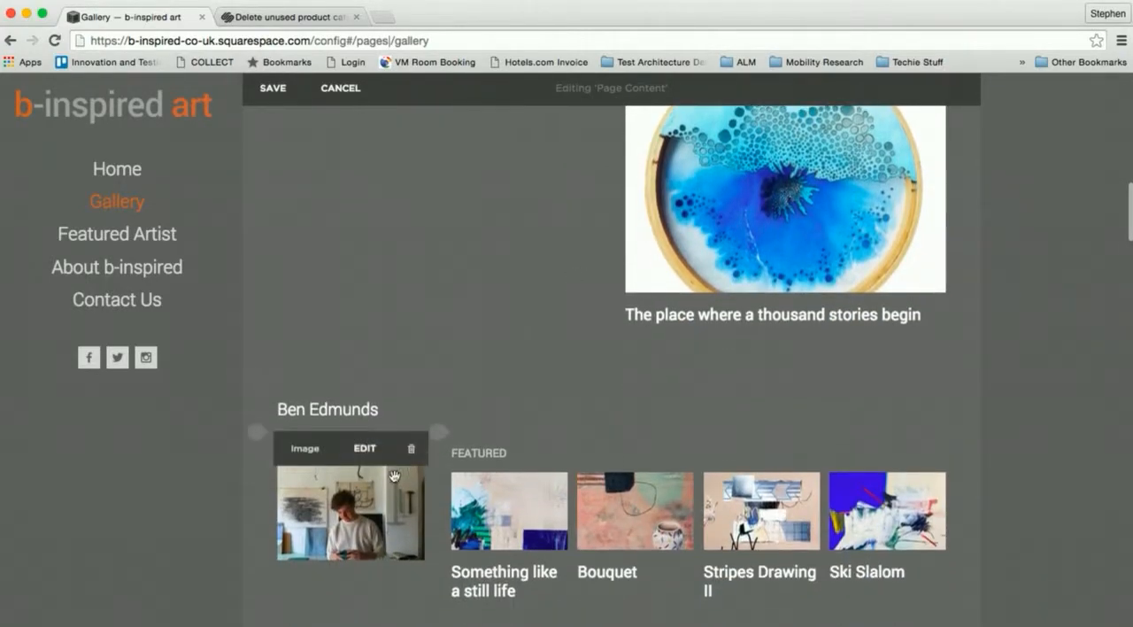
{"action": "scroll", "coordinate": [548, 264], "scroll_direction": "up", "scroll_amount": 10}
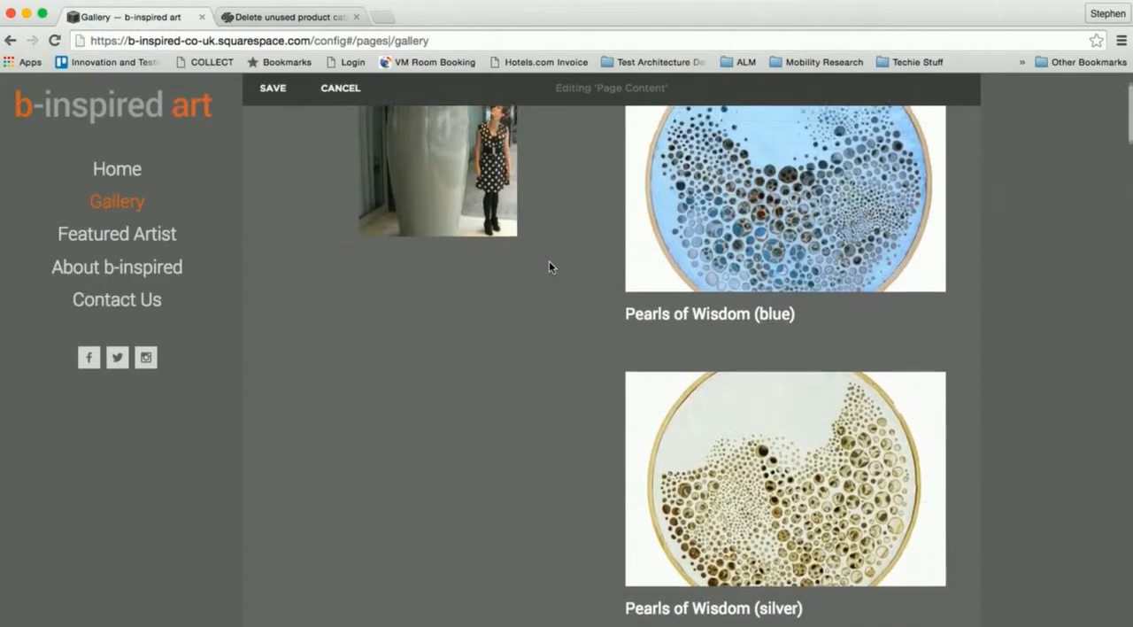
{"action": "scroll", "coordinate": [549, 265], "scroll_direction": "up", "scroll_amount": 3}
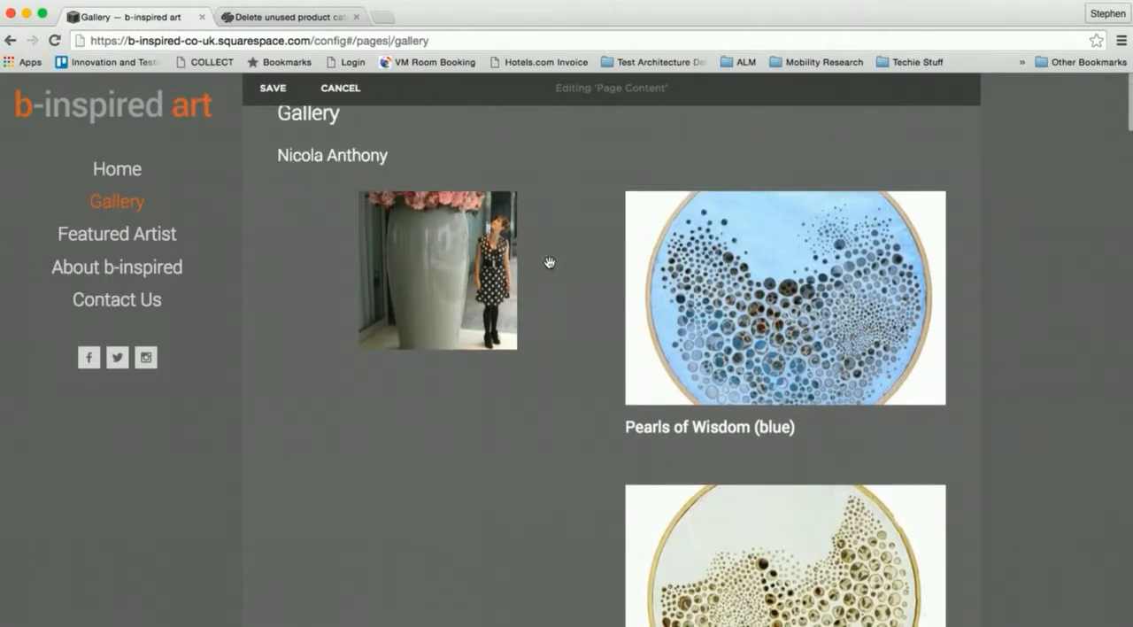
{"action": "left_click", "coordinate": [601, 251]}
{"action": "left_click_drag", "start_coordinate": [601, 252], "coordinate": [449, 265]}
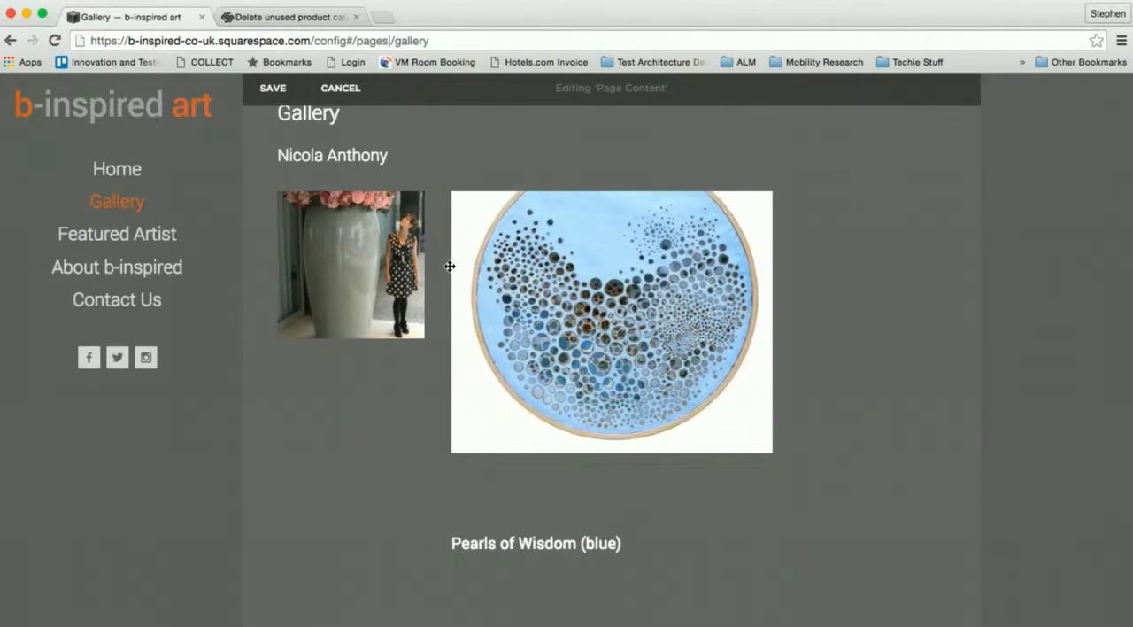
{"action": "scroll", "coordinate": [449, 266], "scroll_direction": "down", "scroll_amount": 10}
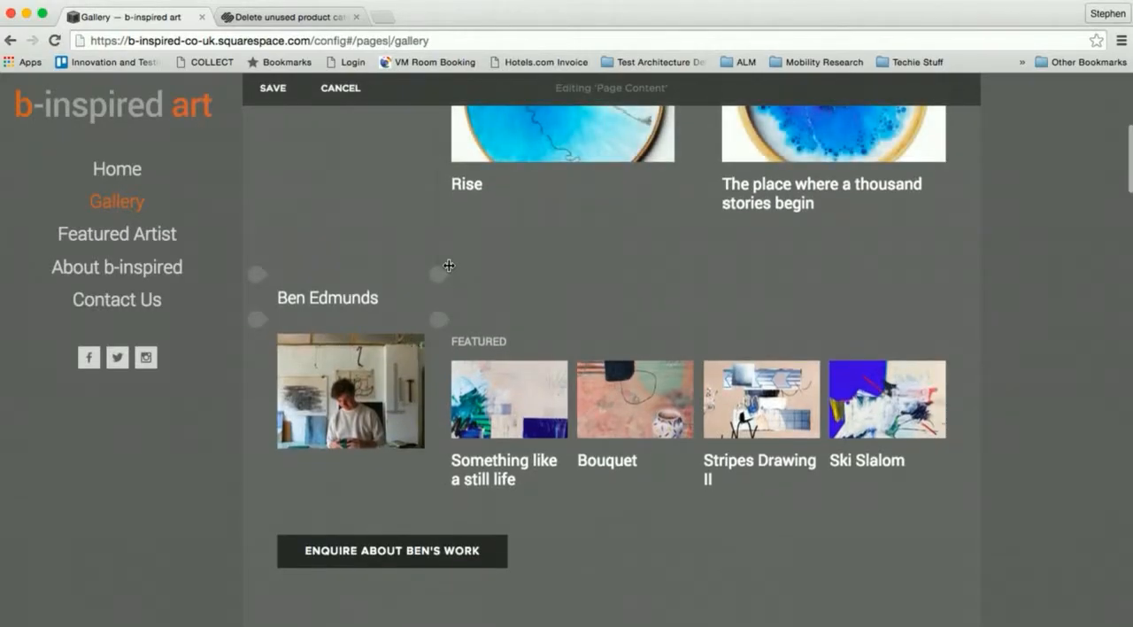
{"action": "scroll", "coordinate": [448, 265], "scroll_direction": "up", "scroll_amount": 5}
{"action": "scroll", "coordinate": [449, 266], "scroll_direction": "down", "scroll_amount": 2}
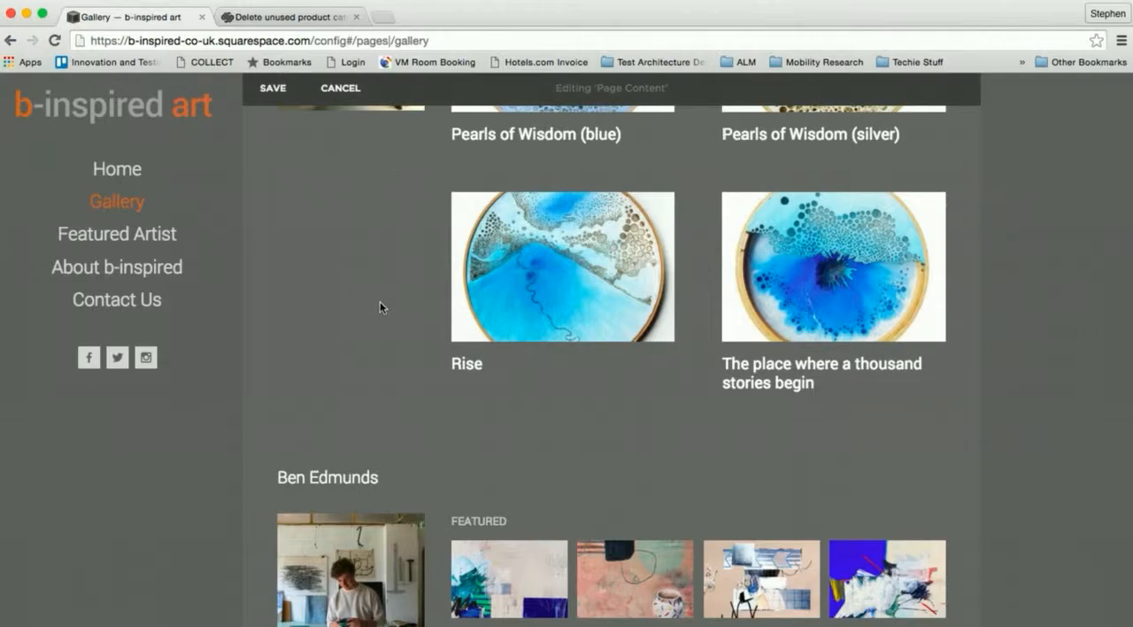
{"action": "scroll", "coordinate": [379, 307], "scroll_direction": "up", "scroll_amount": 5}
- Set the summary grid's column width to 142 and its gutter width to 16
{"action": "mouse_move", "coordinate": [667, 272]}
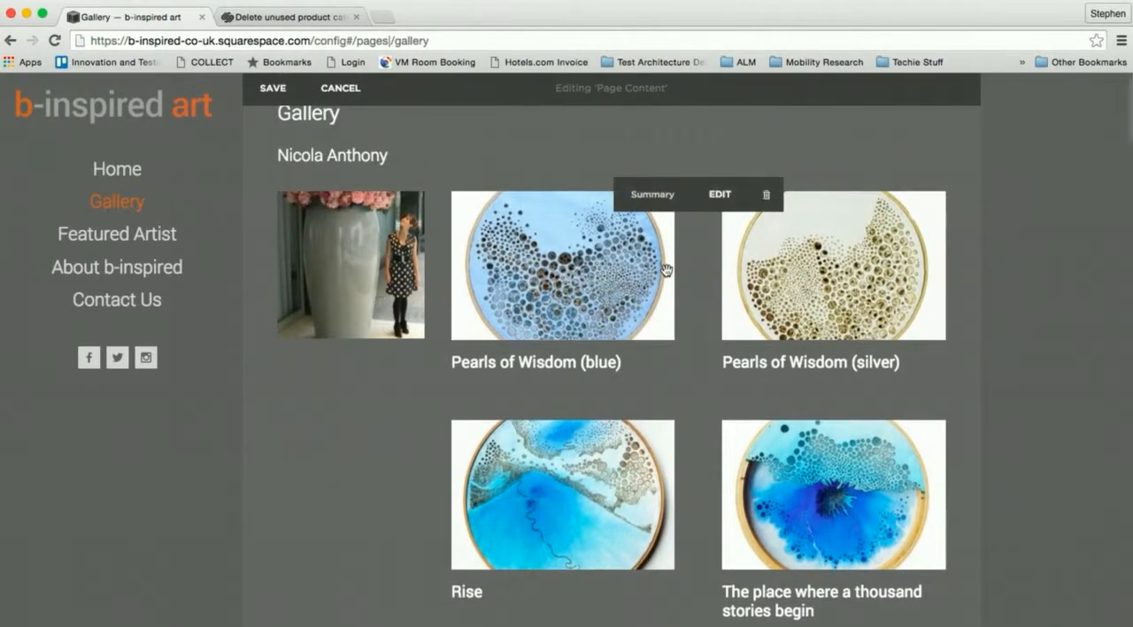
{"action": "left_click", "coordinate": [726, 209]}
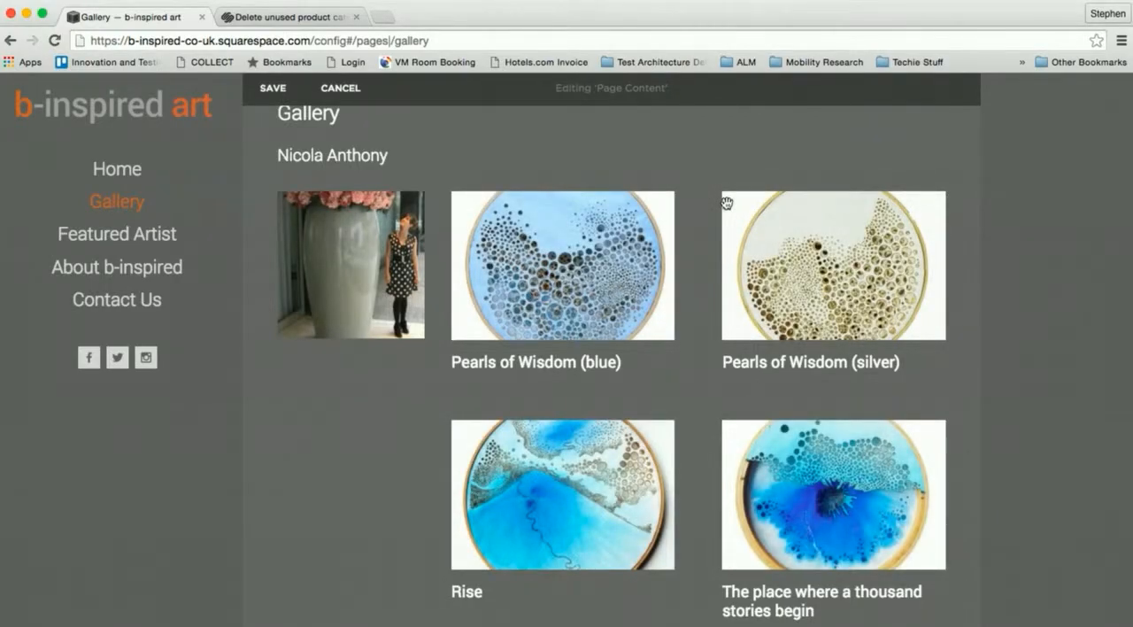
{"action": "mouse_move", "coordinate": [713, 226]}
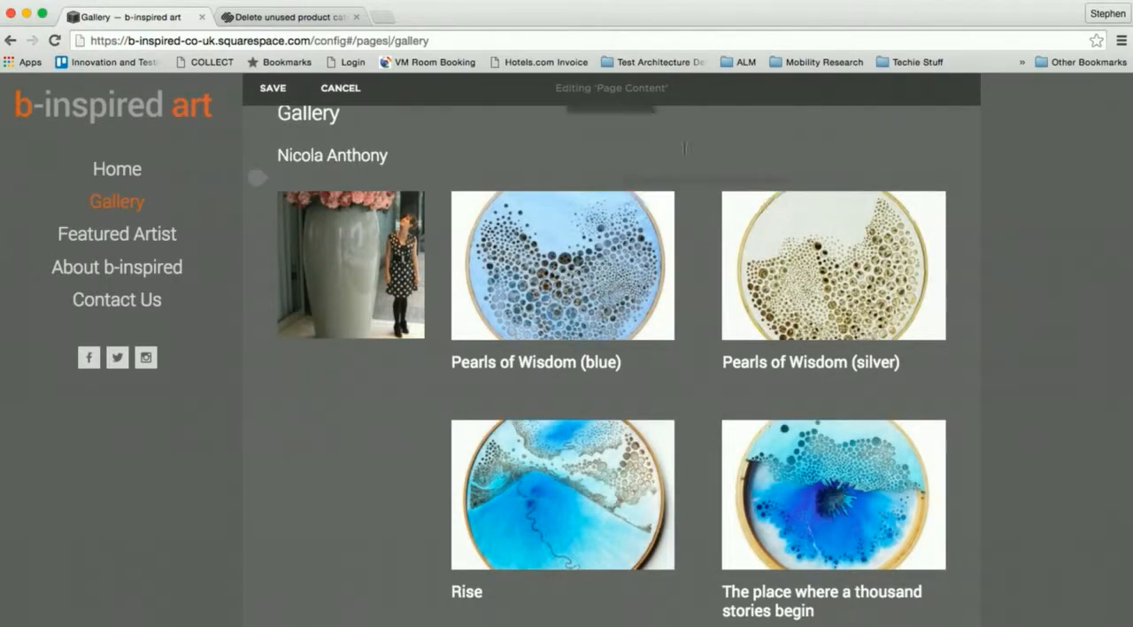
{"action": "left_click", "coordinate": [723, 196]}
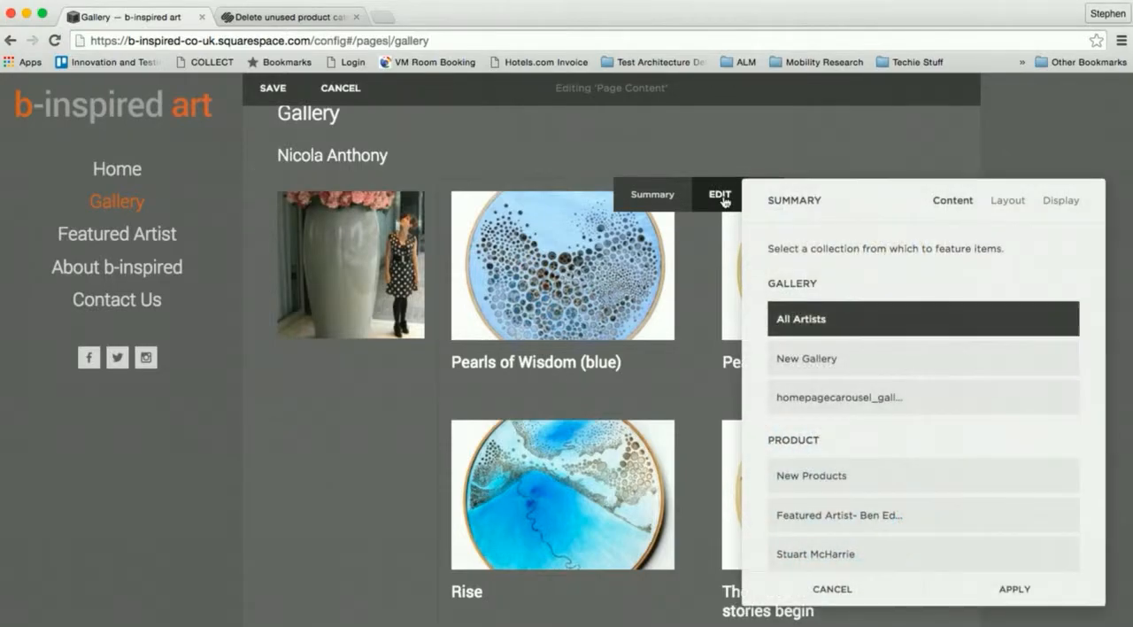
{"action": "left_click", "coordinate": [1005, 200]}
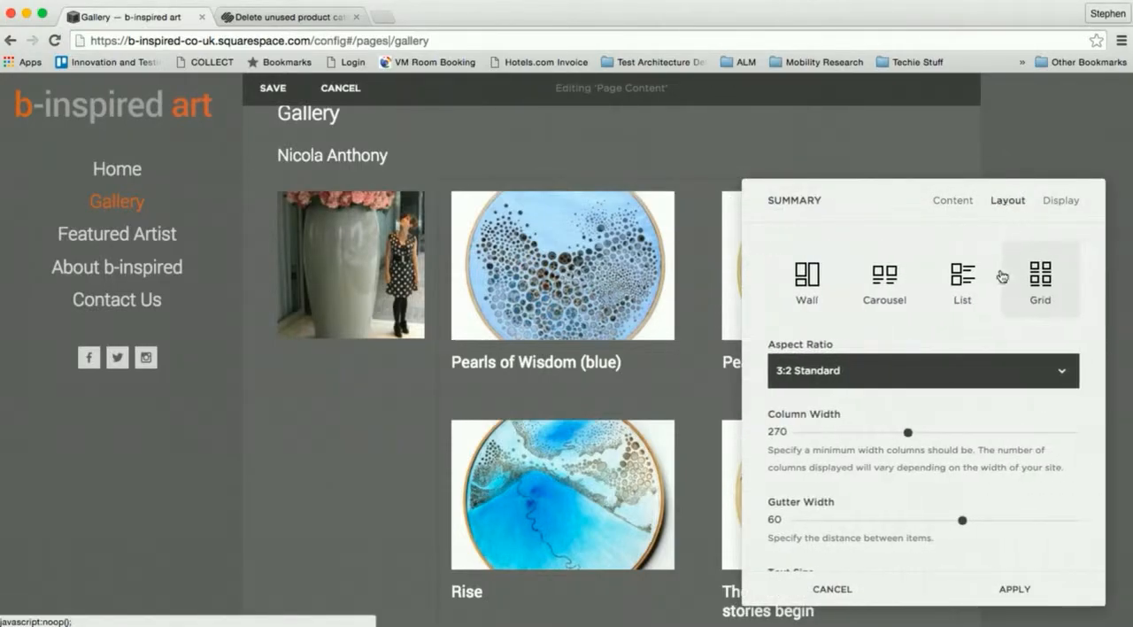
{"action": "left_click", "coordinate": [907, 432]}
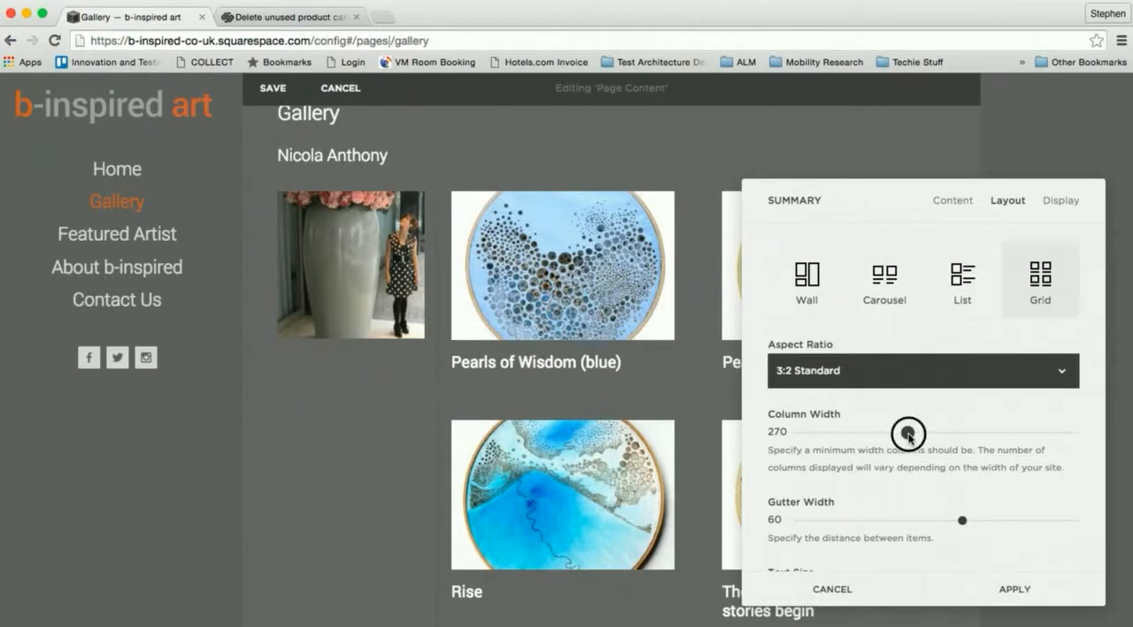
{"action": "left_click_drag", "start_coordinate": [908, 433], "coordinate": [854, 432]}
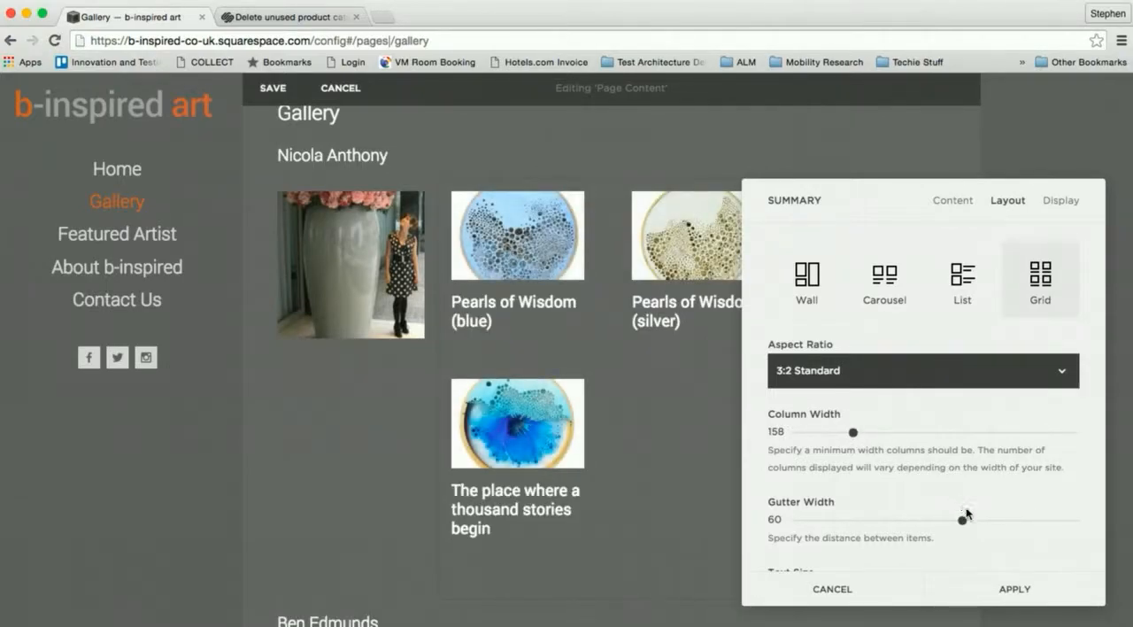
{"action": "left_click_drag", "start_coordinate": [961, 519], "coordinate": [887, 521]}
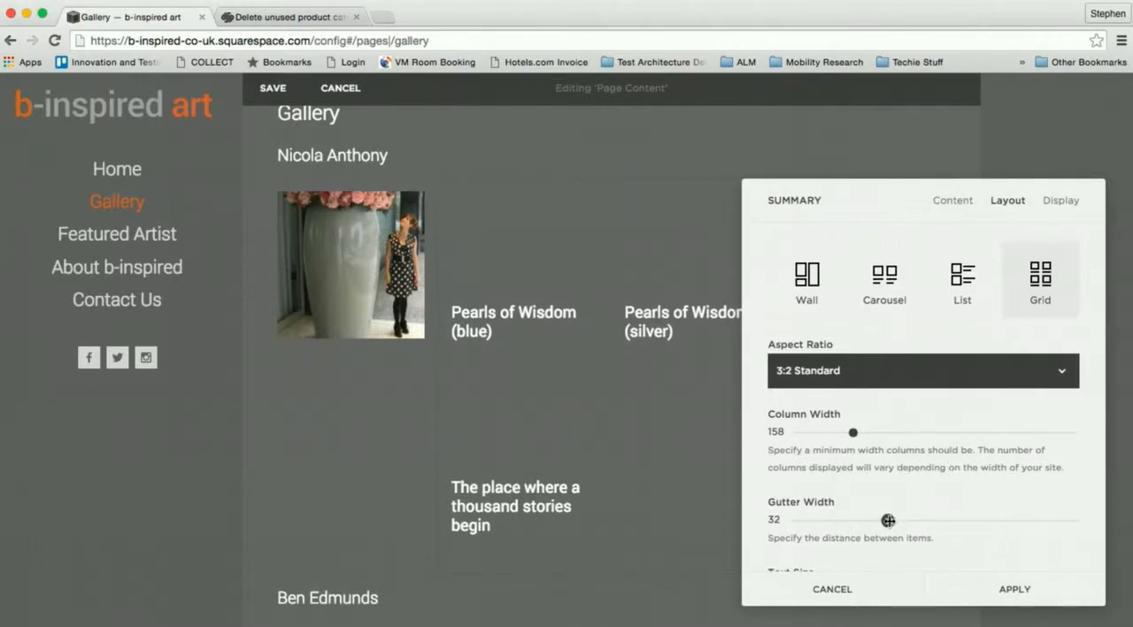
{"action": "left_click_drag", "start_coordinate": [852, 432], "coordinate": [845, 433]}
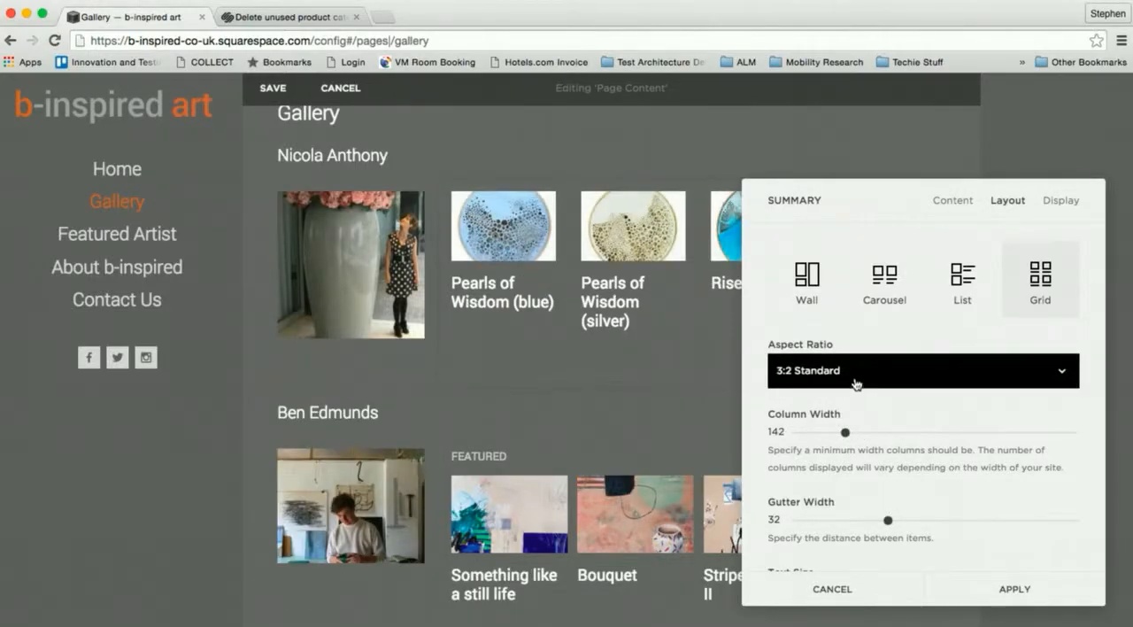
{"action": "left_click_drag", "start_coordinate": [887, 521], "coordinate": [844, 522]}
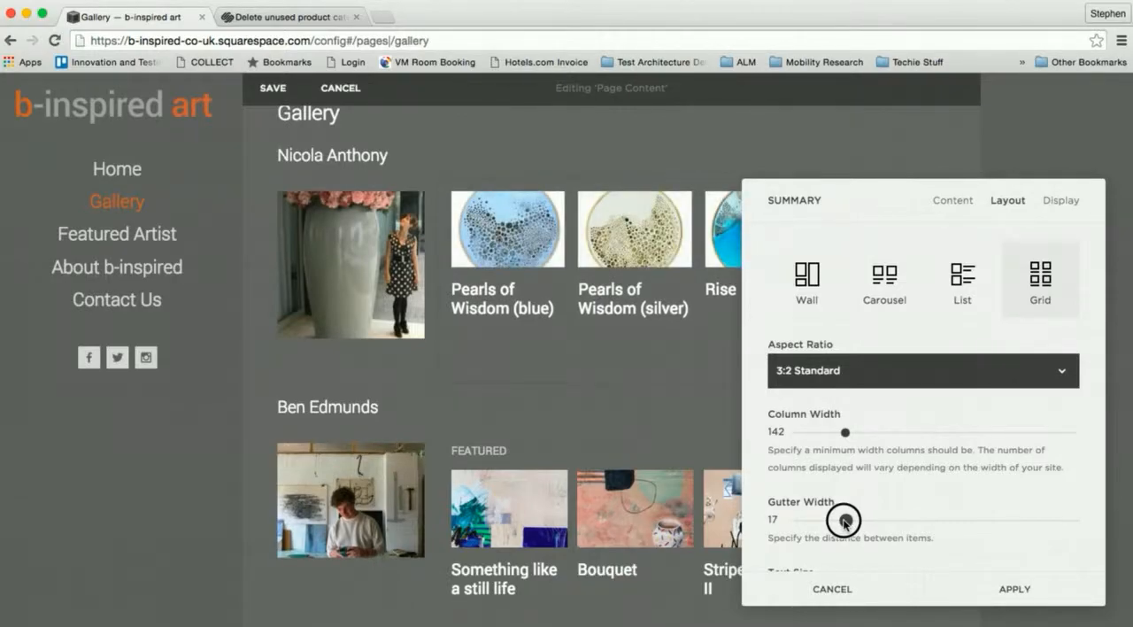
{"action": "left_click_drag", "start_coordinate": [843, 522], "coordinate": [841, 521]}
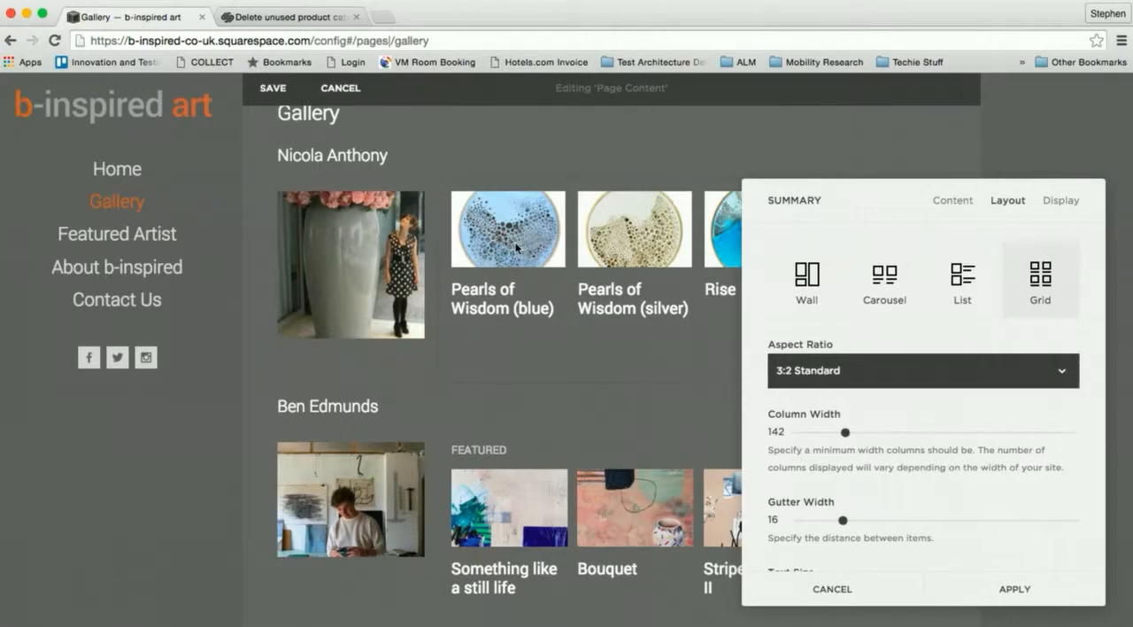
- Change the summary images' aspect ratio to 1:1 Square and apply the block's layout settings
{"action": "left_click", "coordinate": [865, 375]}
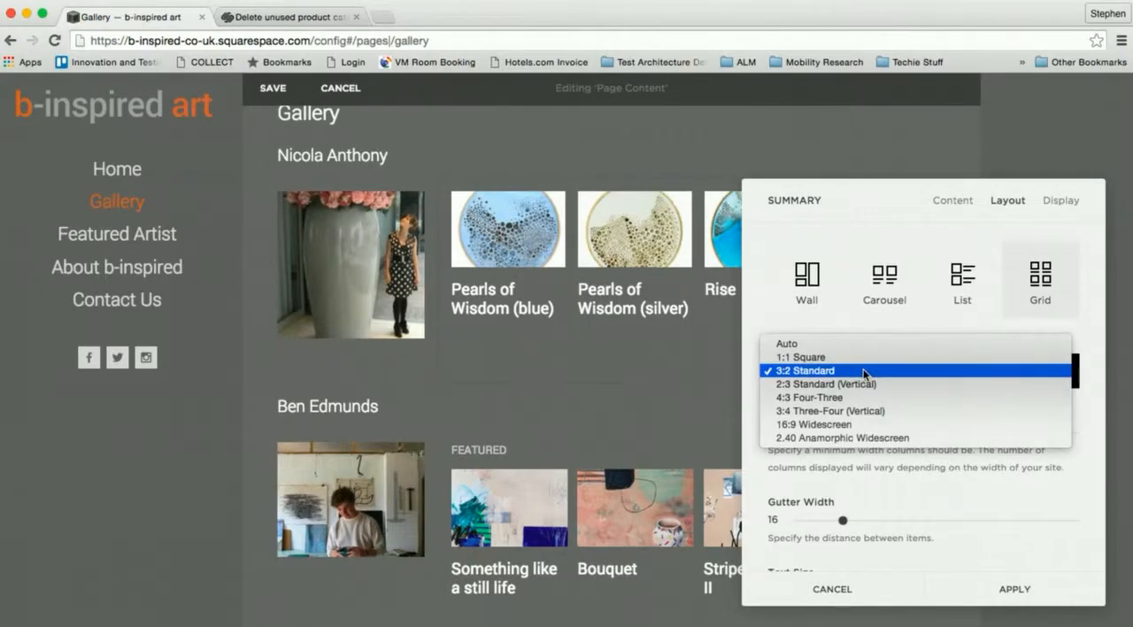
{"action": "left_click", "coordinate": [857, 361]}
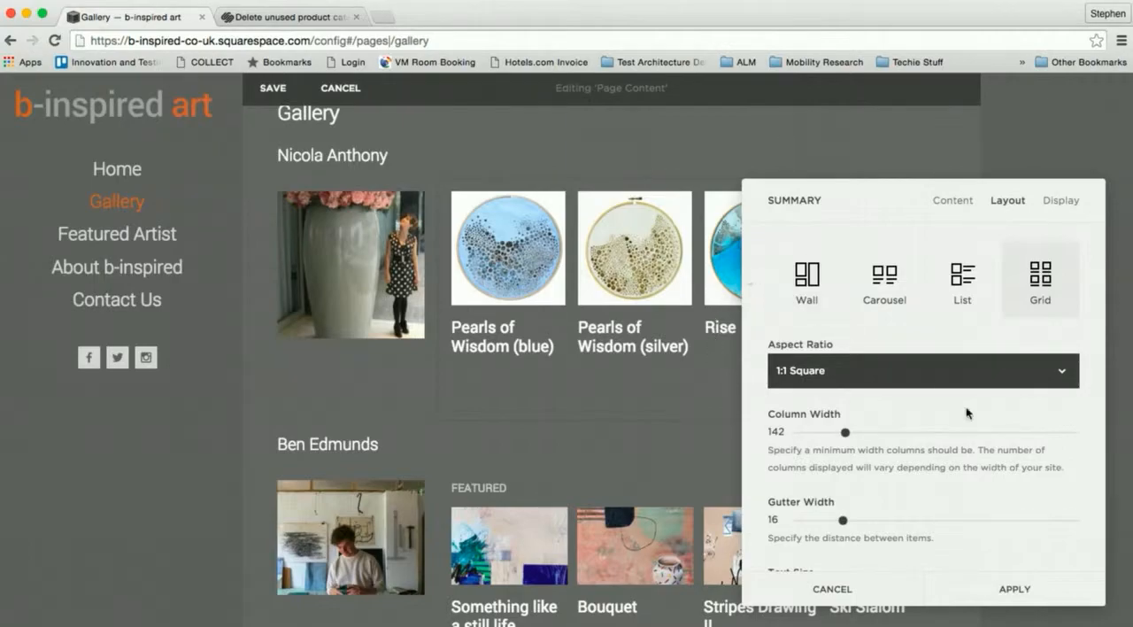
{"action": "left_click", "coordinate": [1053, 590]}
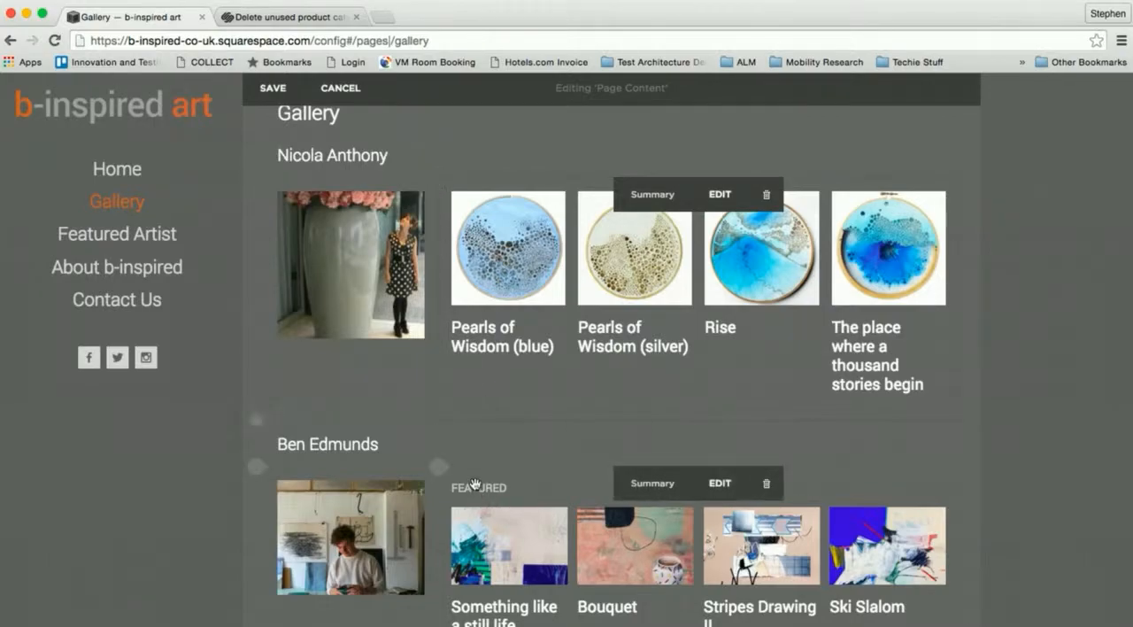
- Compare the new artist's section with the existing artist sections further down the Gallery page
{"action": "scroll", "coordinate": [472, 491], "scroll_direction": "down", "scroll_amount": 5}
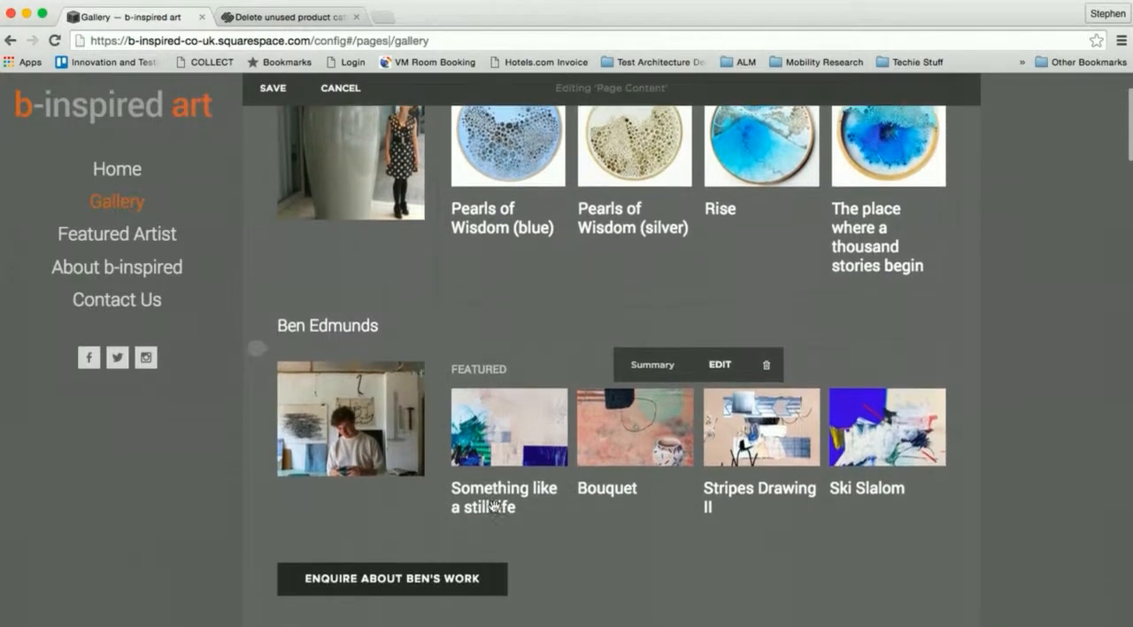
{"action": "scroll", "coordinate": [493, 507], "scroll_direction": "down", "scroll_amount": 3}
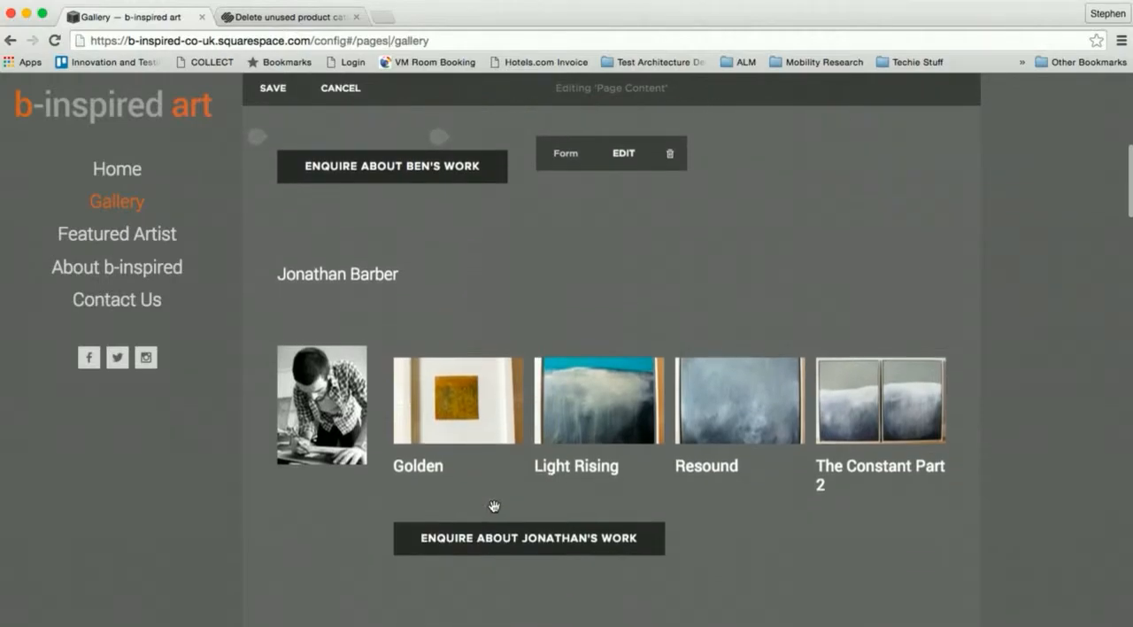
{"action": "scroll", "coordinate": [494, 506], "scroll_direction": "up", "scroll_amount": 8}
{"action": "scroll", "coordinate": [493, 507], "scroll_direction": "down", "scroll_amount": 1}
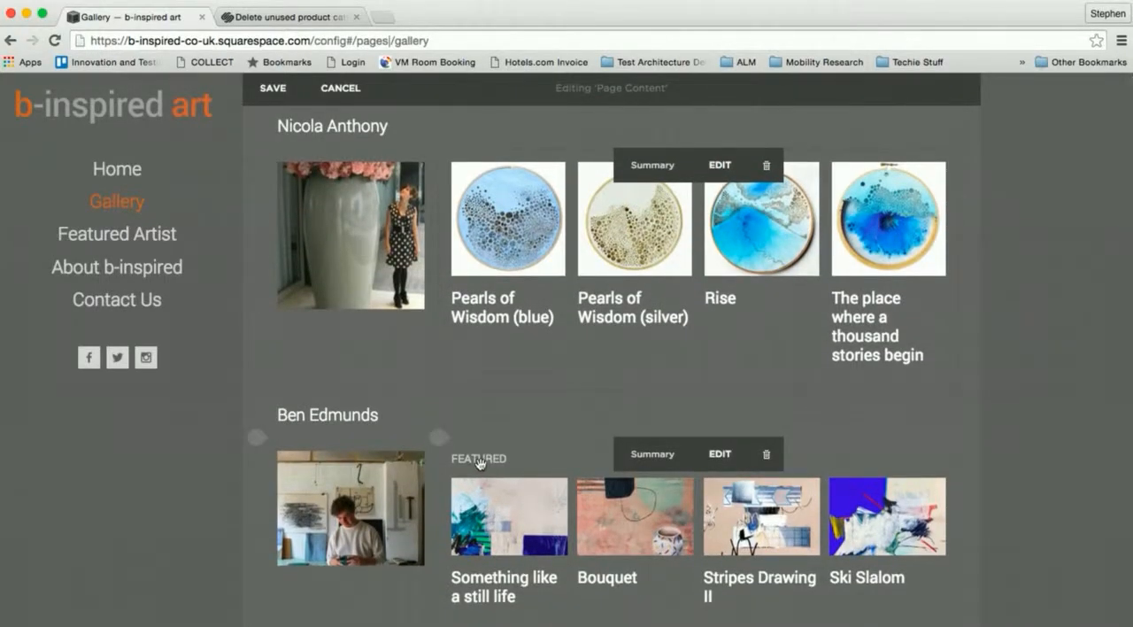
{"action": "scroll", "coordinate": [509, 420], "scroll_direction": "down", "scroll_amount": 2}
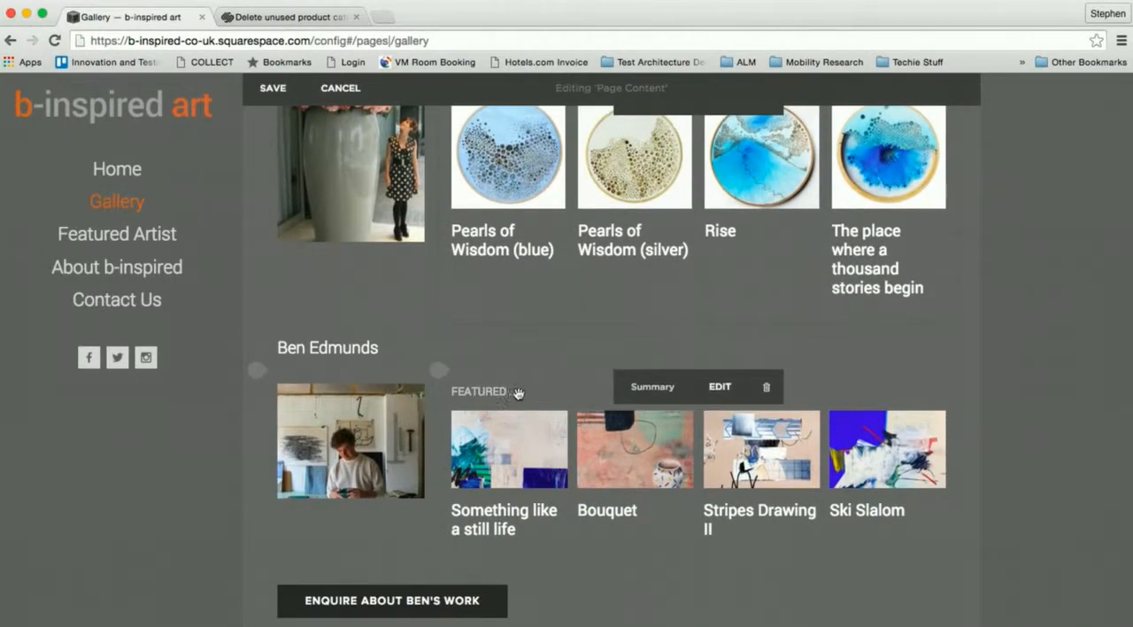
- Look over how the existing artist sections arrange their headings, artworks and enquiry buttons against the new artist's section
{"action": "scroll", "coordinate": [517, 395], "scroll_direction": "down", "scroll_amount": 1}
{"action": "scroll", "coordinate": [518, 393], "scroll_direction": "down", "scroll_amount": 15}
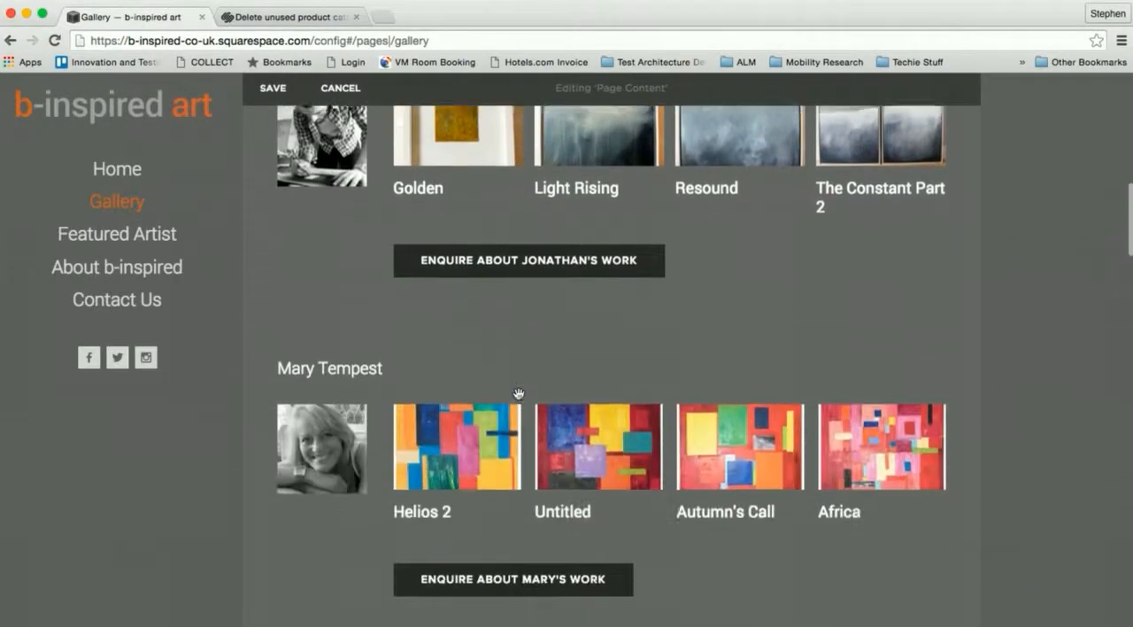
{"action": "scroll", "coordinate": [519, 394], "scroll_direction": "down", "scroll_amount": 5}
{"action": "scroll", "coordinate": [518, 394], "scroll_direction": "up", "scroll_amount": 15}
{"action": "scroll", "coordinate": [519, 395], "scroll_direction": "up", "scroll_amount": 5}
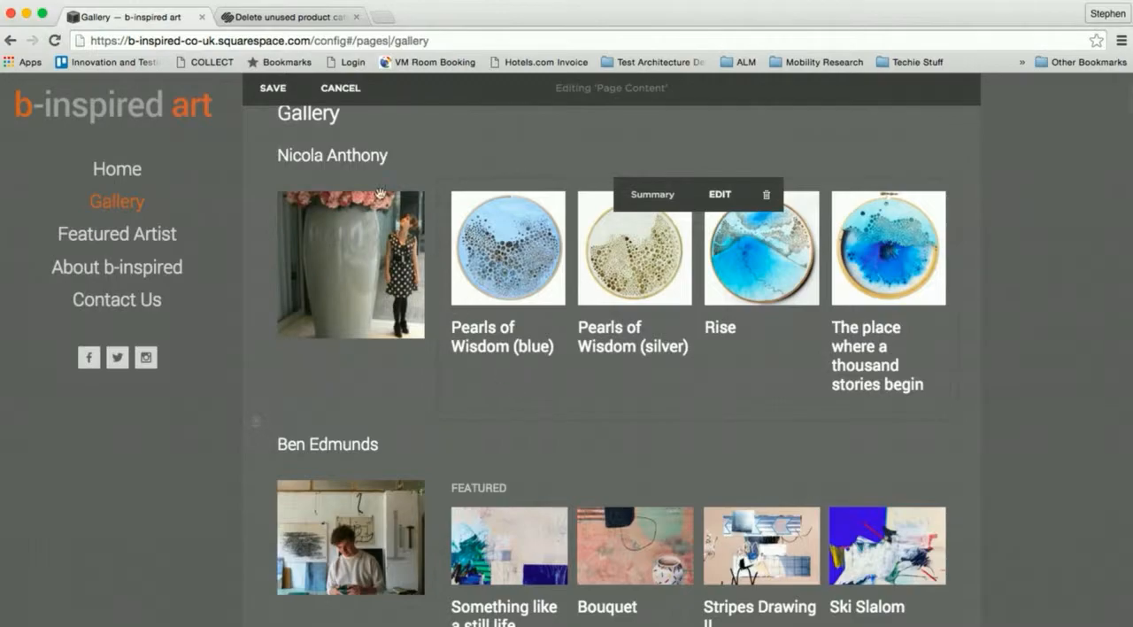
{"action": "scroll", "coordinate": [466, 311], "scroll_direction": "down", "scroll_amount": 2}
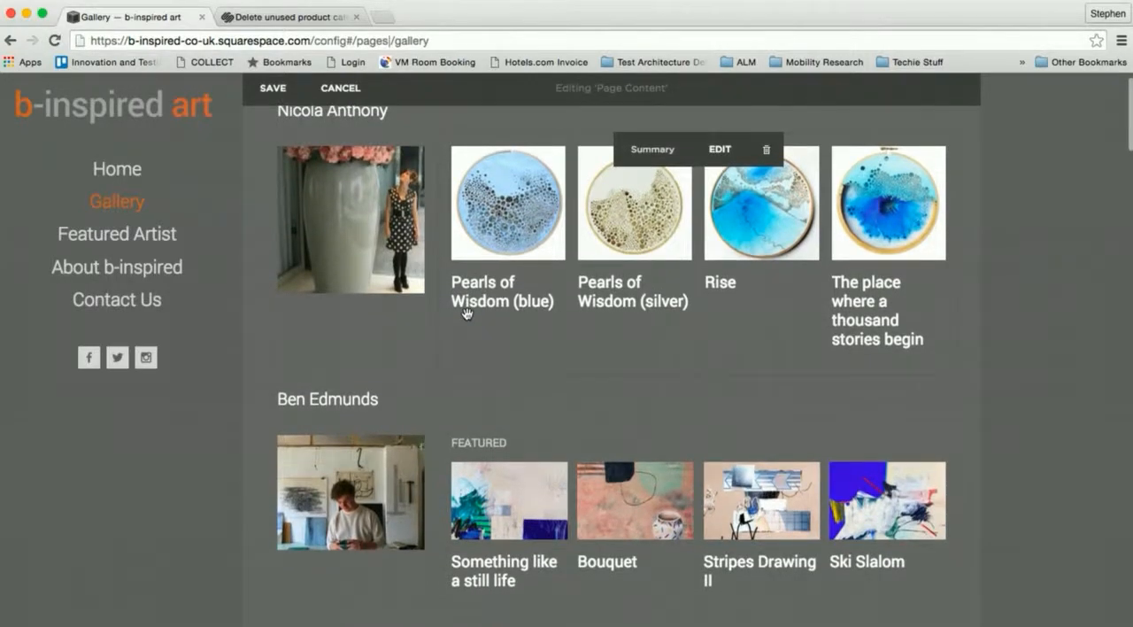
- Remove the "Featured" header text from the second artist's carousel summary block and apply the change
{"action": "mouse_move", "coordinate": [485, 434]}
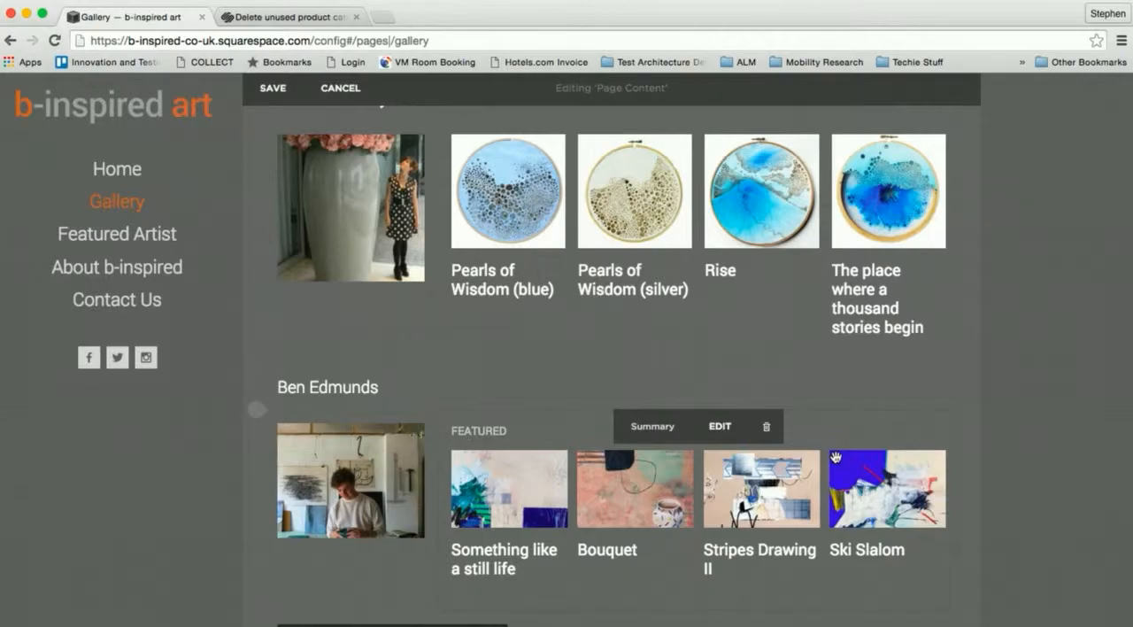
{"action": "left_click", "coordinate": [748, 425]}
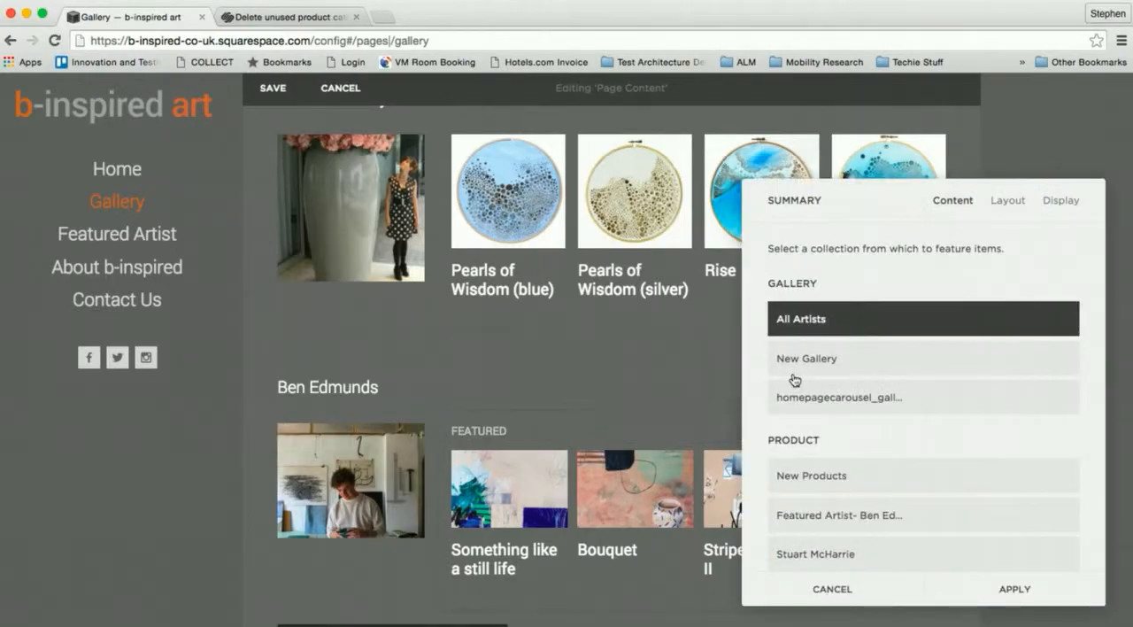
{"action": "left_click", "coordinate": [1058, 201]}
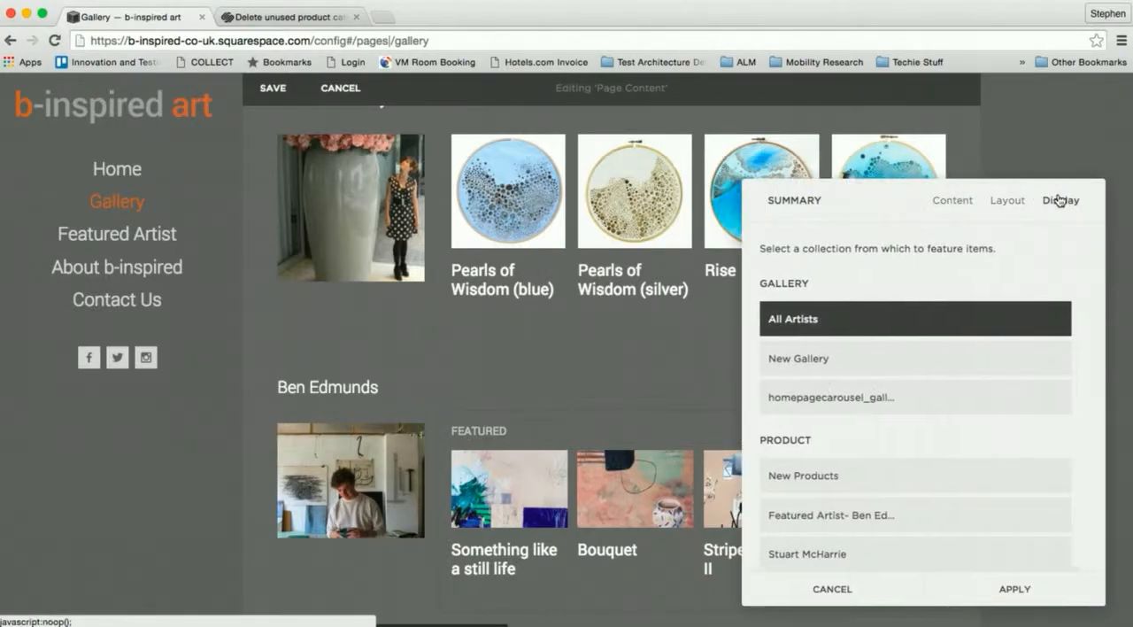
{"action": "scroll", "coordinate": [945, 377], "scroll_direction": "down", "scroll_amount": 5}
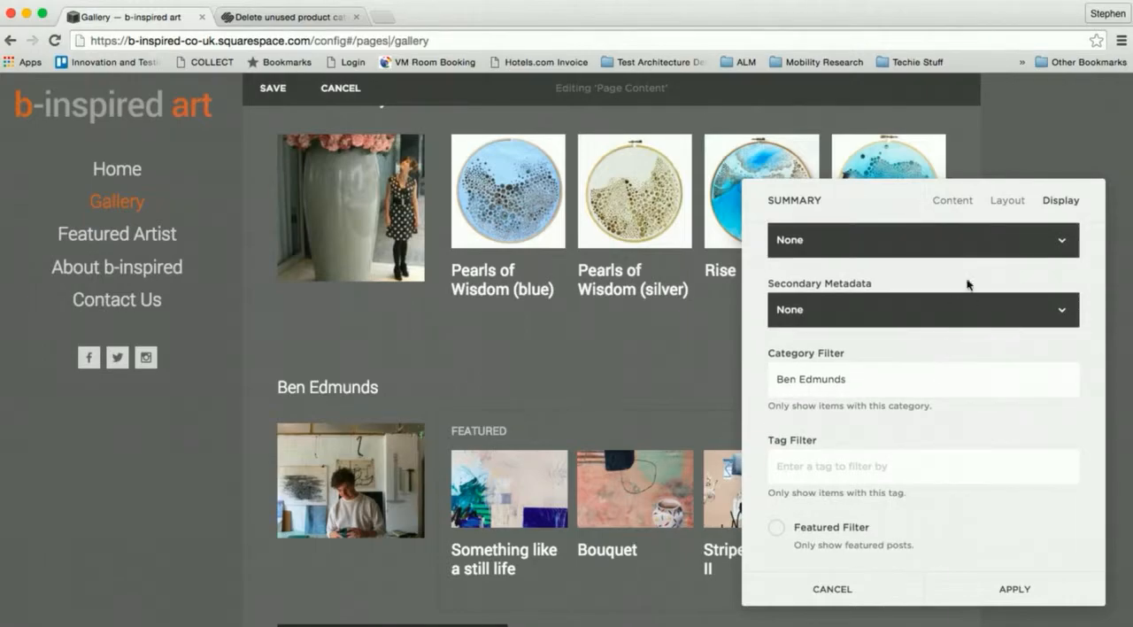
{"action": "left_click", "coordinate": [1007, 199]}
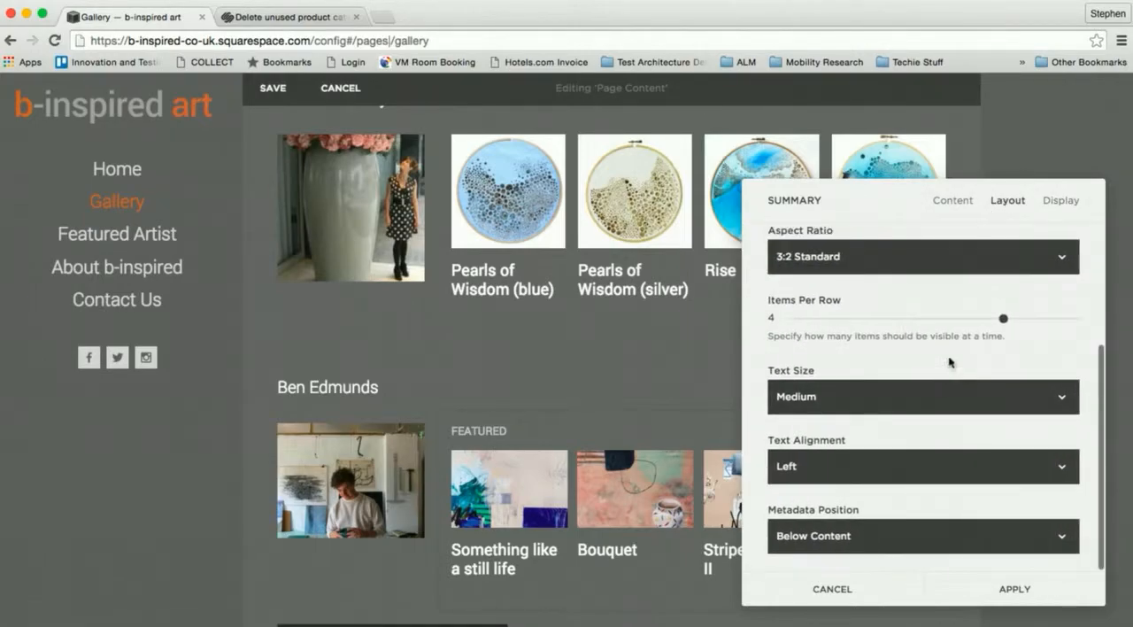
{"action": "scroll", "coordinate": [961, 371], "scroll_direction": "up", "scroll_amount": 5}
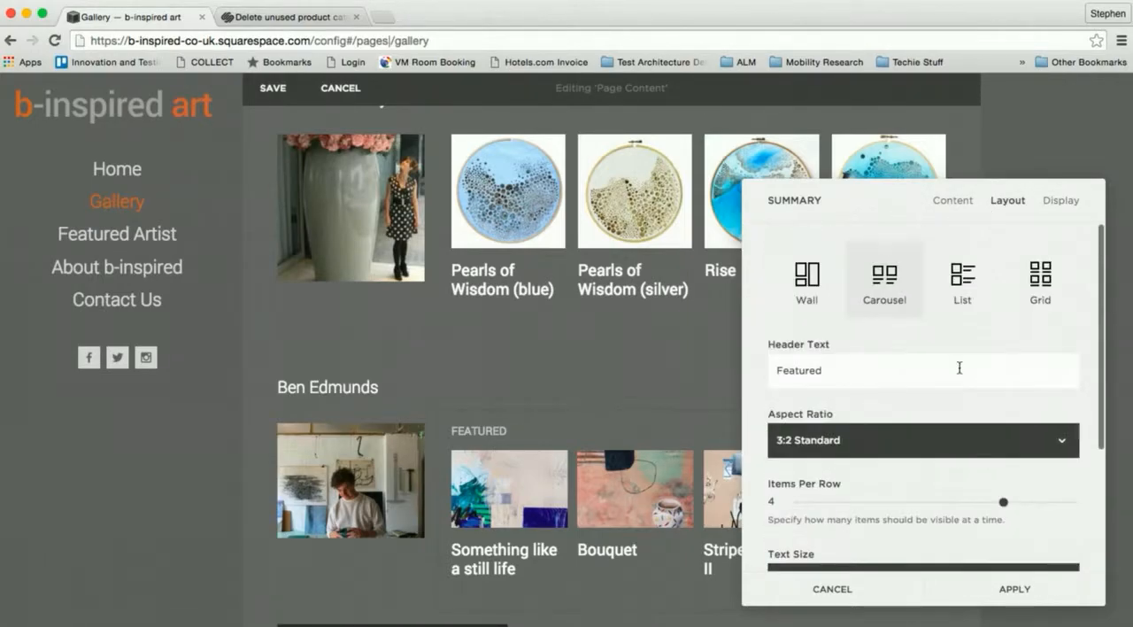
{"action": "left_click_drag", "start_coordinate": [877, 369], "coordinate": [718, 369]}
{"action": "key", "text": "BackSpace"}
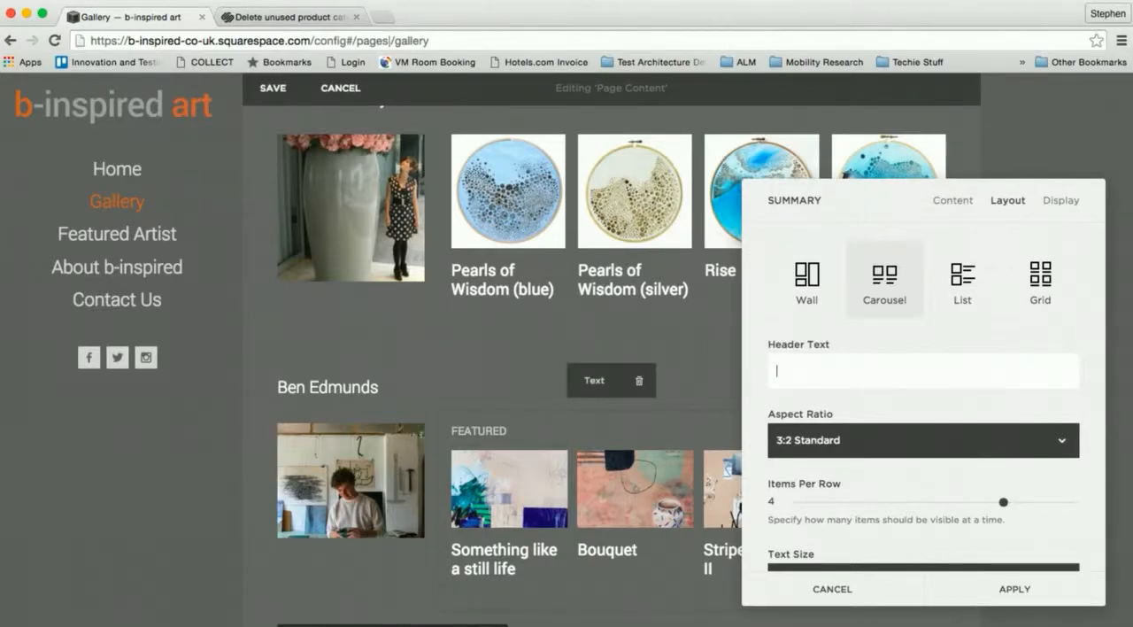
{"action": "left_click", "coordinate": [1016, 591]}
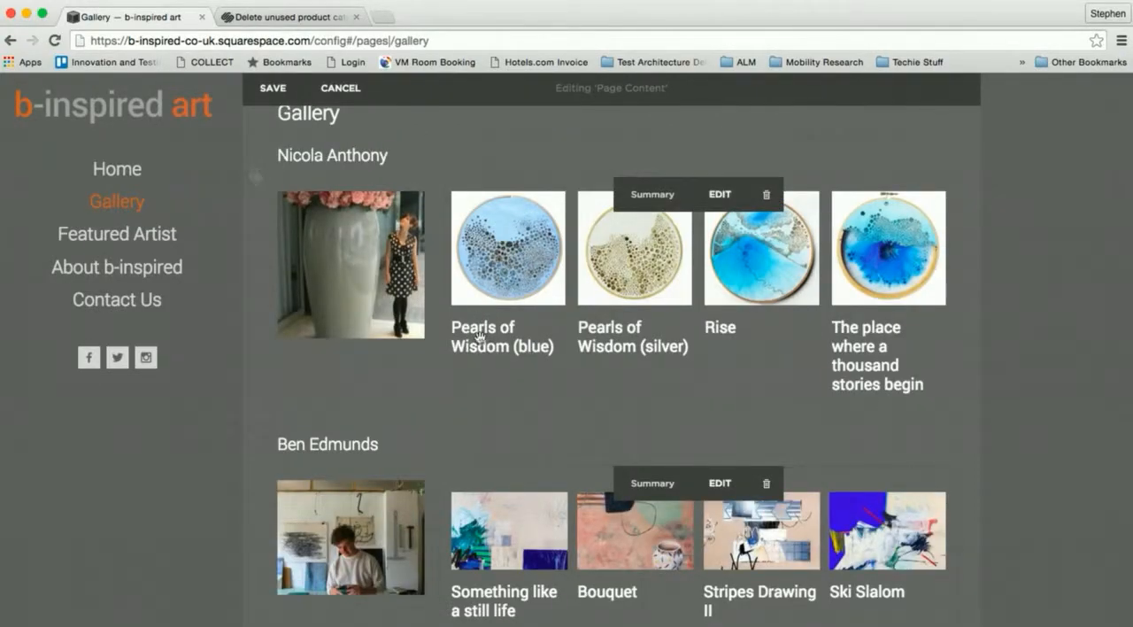
- Review the second artist's enquiry form: its fields, storage connections, submit settings, lightbox mode and open button label
{"action": "scroll", "coordinate": [233, 425], "scroll_direction": "down", "scroll_amount": 5}
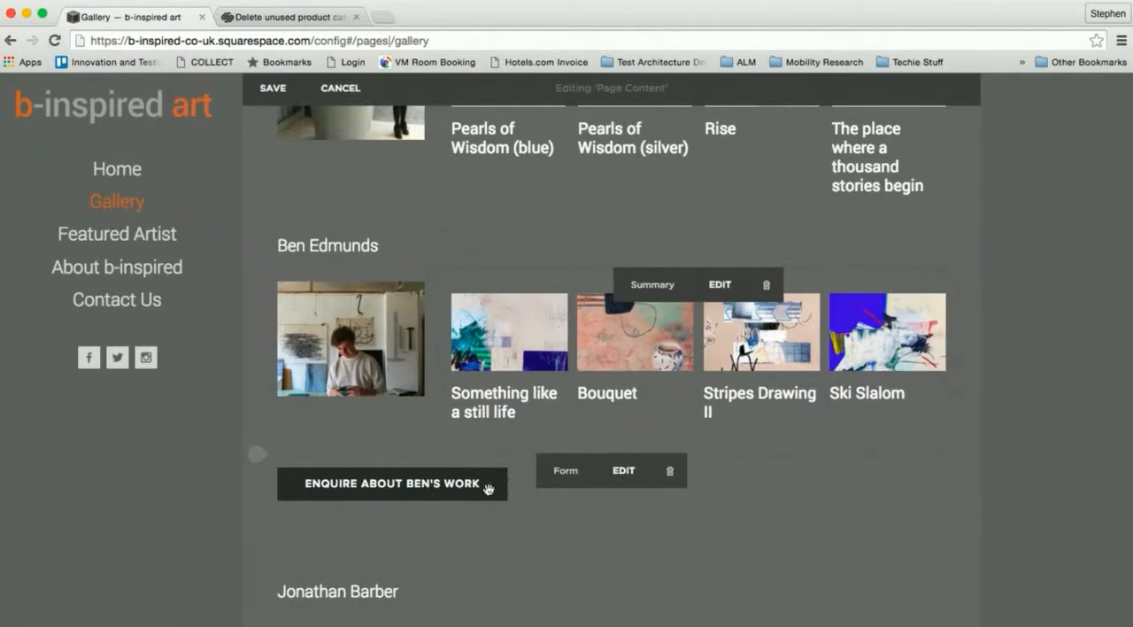
{"action": "left_click", "coordinate": [624, 472]}
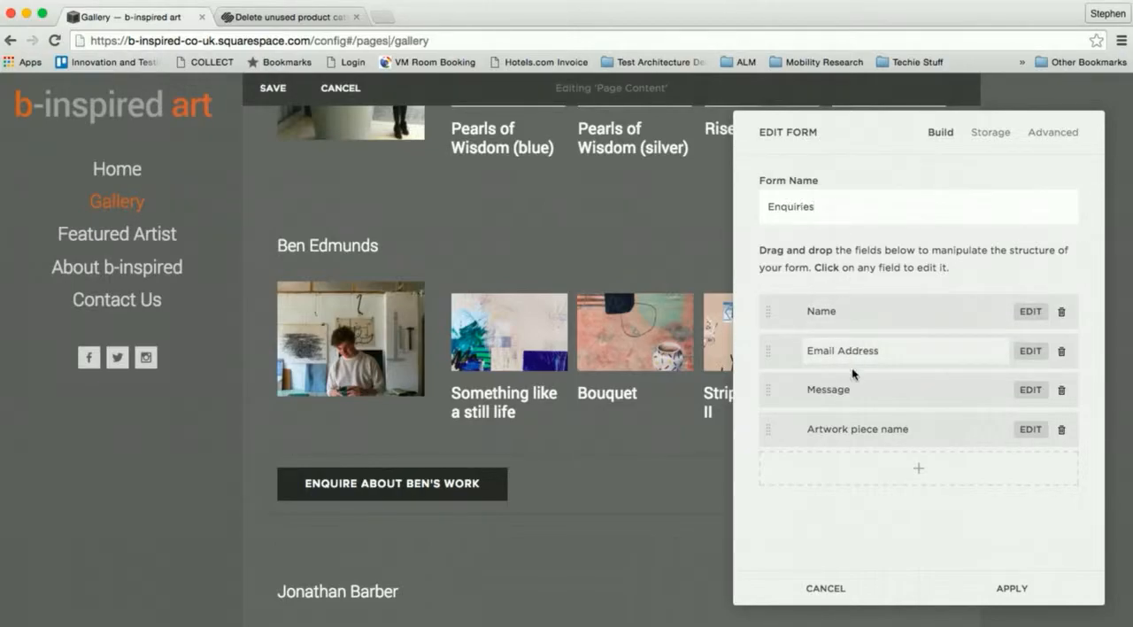
{"action": "left_click", "coordinate": [1053, 134]}
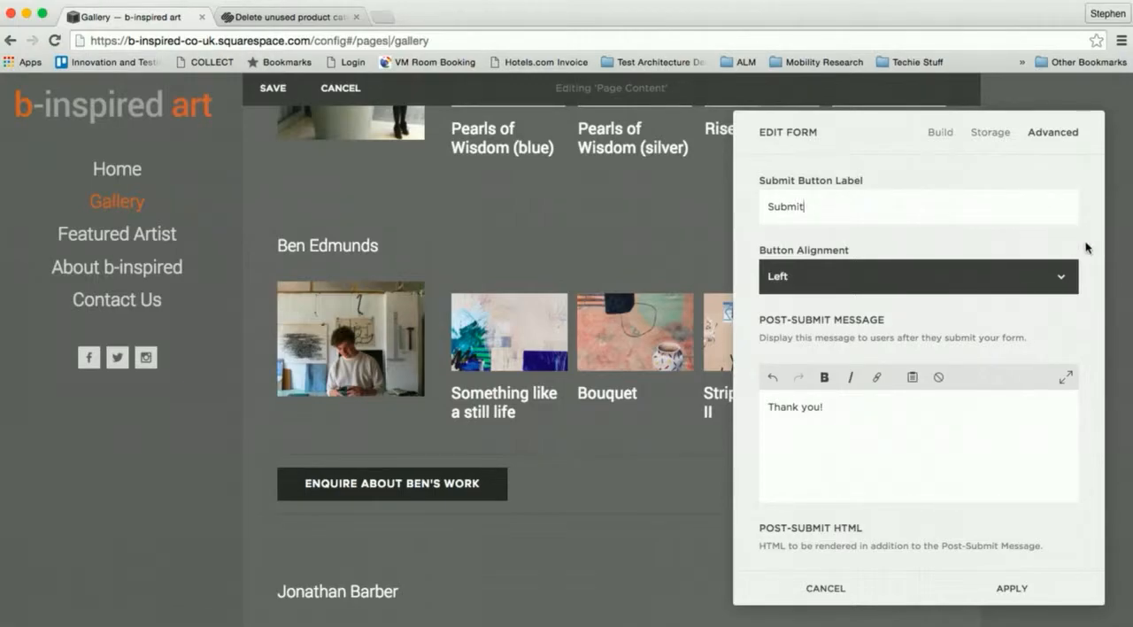
{"action": "scroll", "coordinate": [1085, 245], "scroll_direction": "down", "scroll_amount": 5}
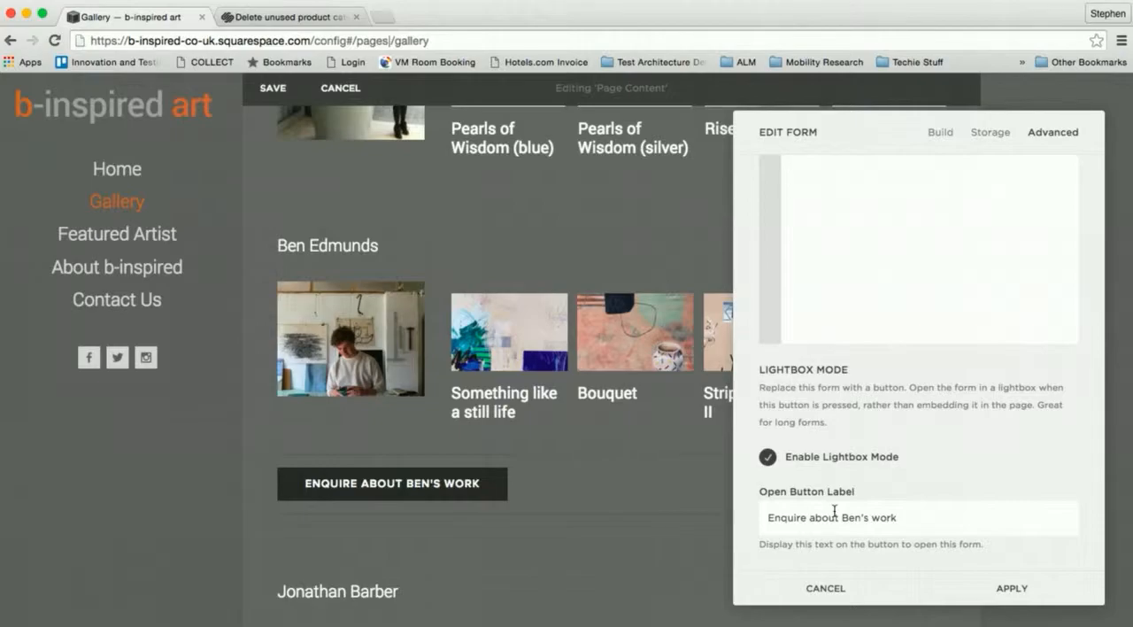
{"action": "left_click", "coordinate": [988, 133]}
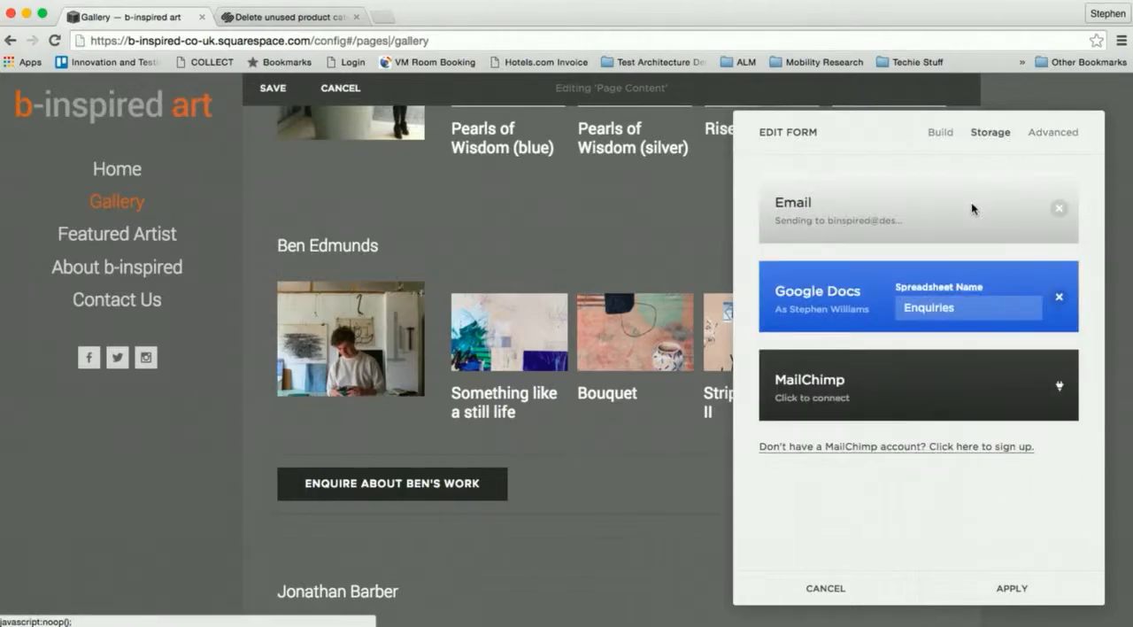
{"action": "left_click", "coordinate": [1058, 137]}
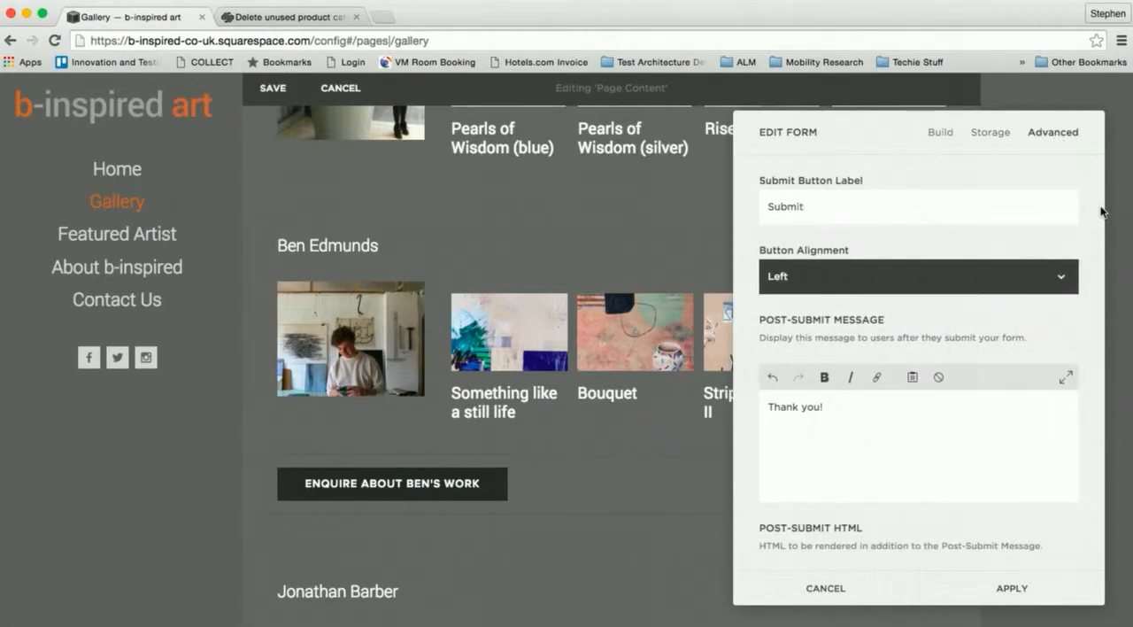
{"action": "scroll", "coordinate": [1096, 209], "scroll_direction": "down", "scroll_amount": 2}
{"action": "scroll", "coordinate": [1102, 217], "scroll_direction": "up", "scroll_amount": 2}
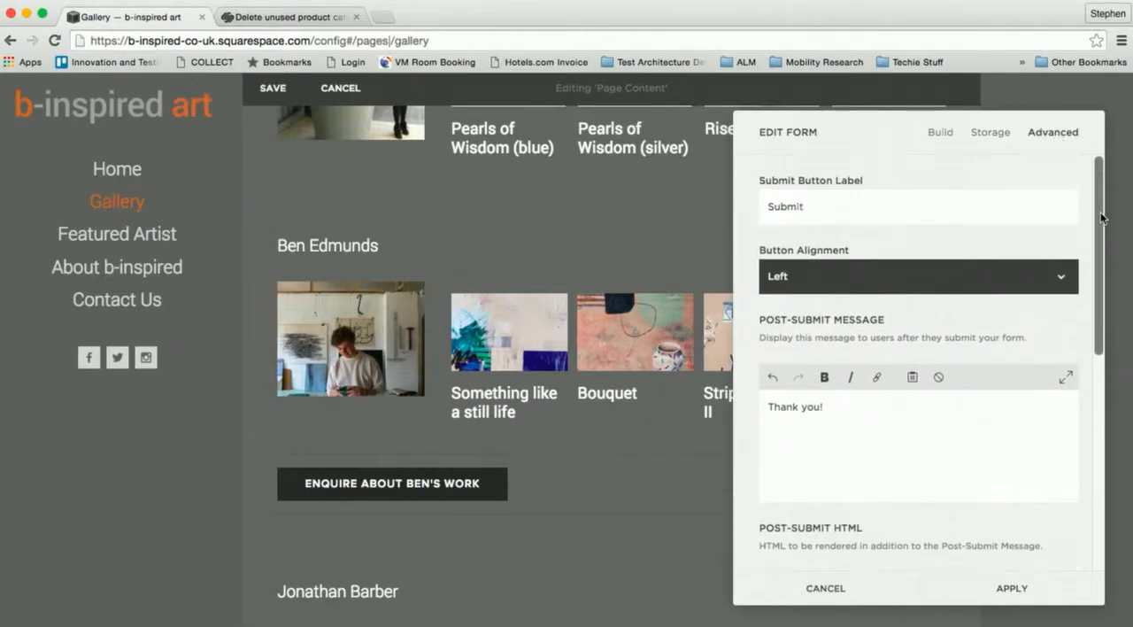
{"action": "left_click", "coordinate": [1000, 136]}
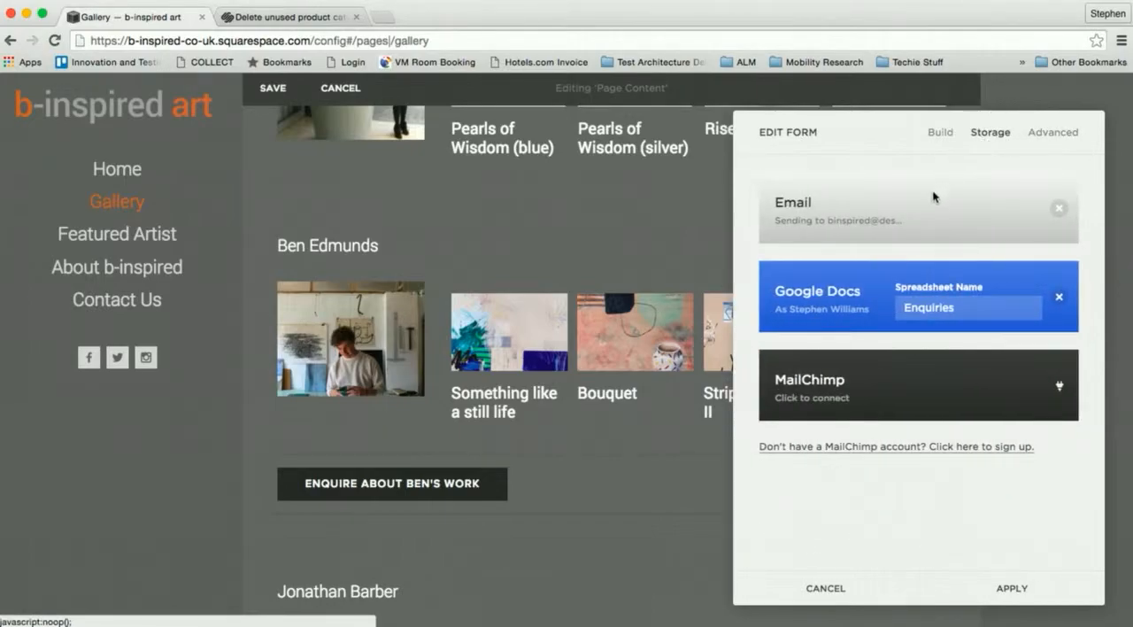
{"action": "left_click", "coordinate": [1060, 133]}
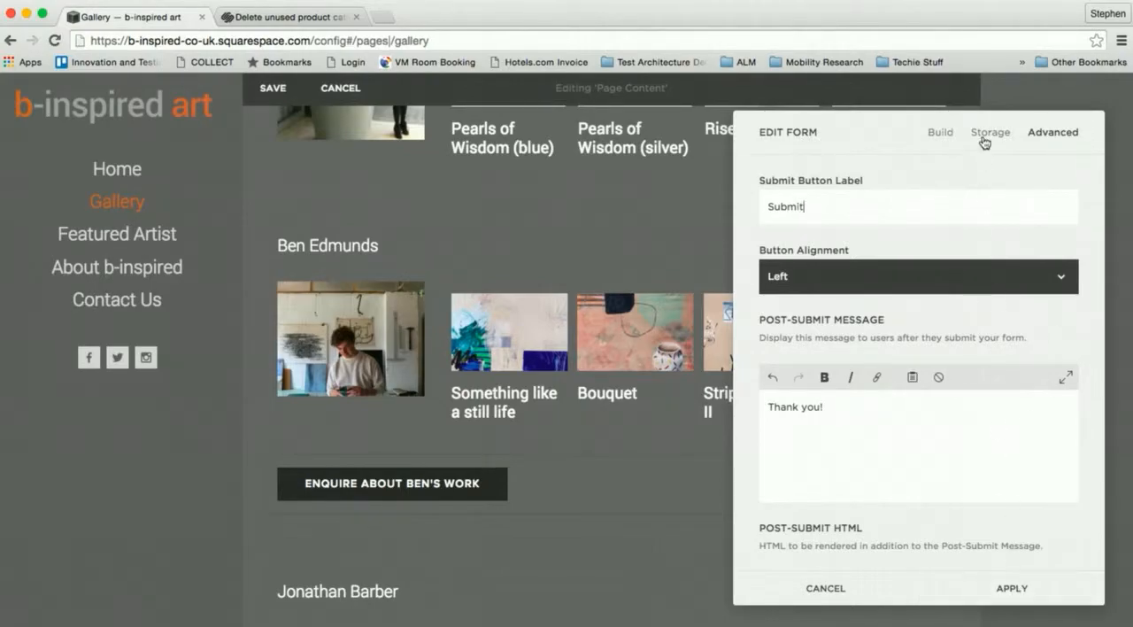
- Disconnect Google Docs from the enquiry form's storage, connect the team's e-mail address as the recipient, and apply the form settings
{"action": "left_click", "coordinate": [984, 140]}
{"action": "left_click", "coordinate": [1058, 300]}
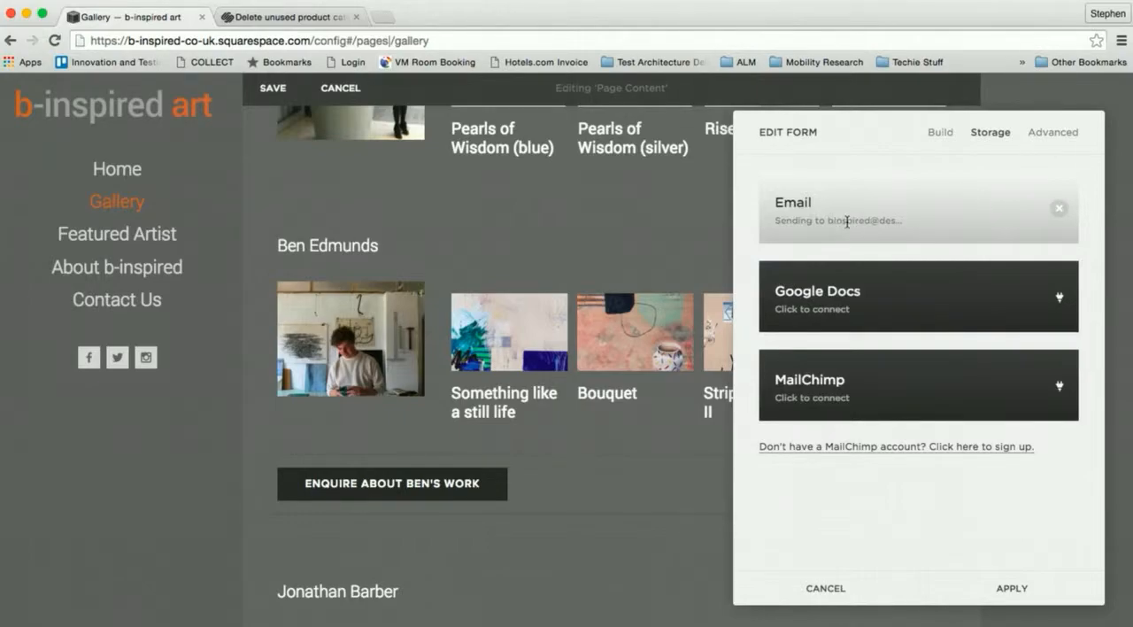
{"action": "left_click", "coordinate": [1059, 209]}
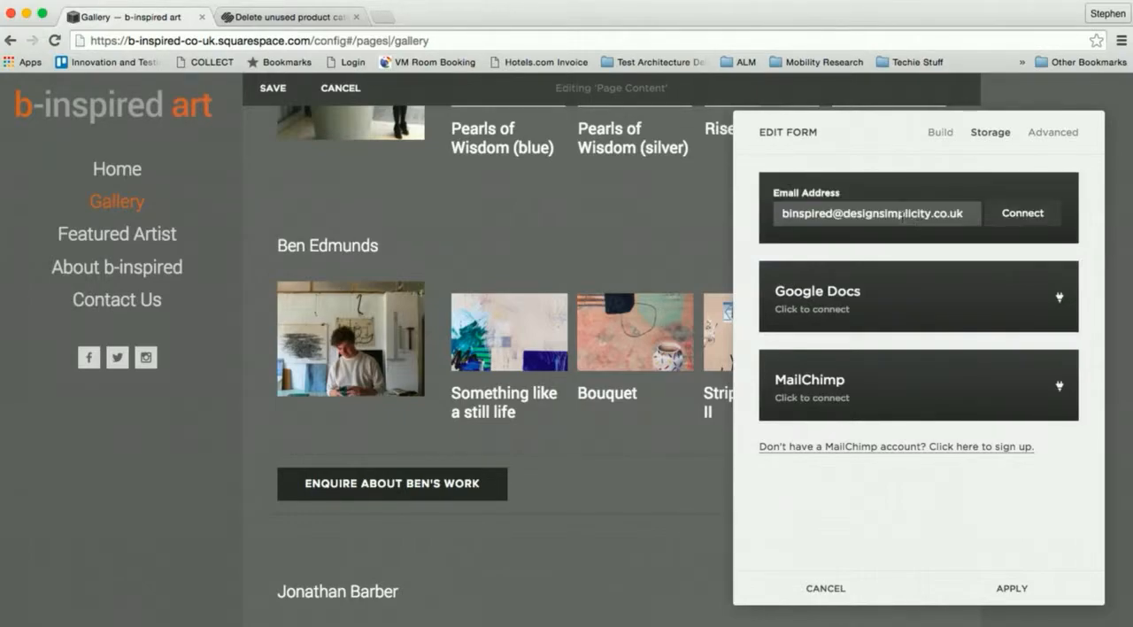
{"action": "triple_click", "coordinate": [889, 215]}
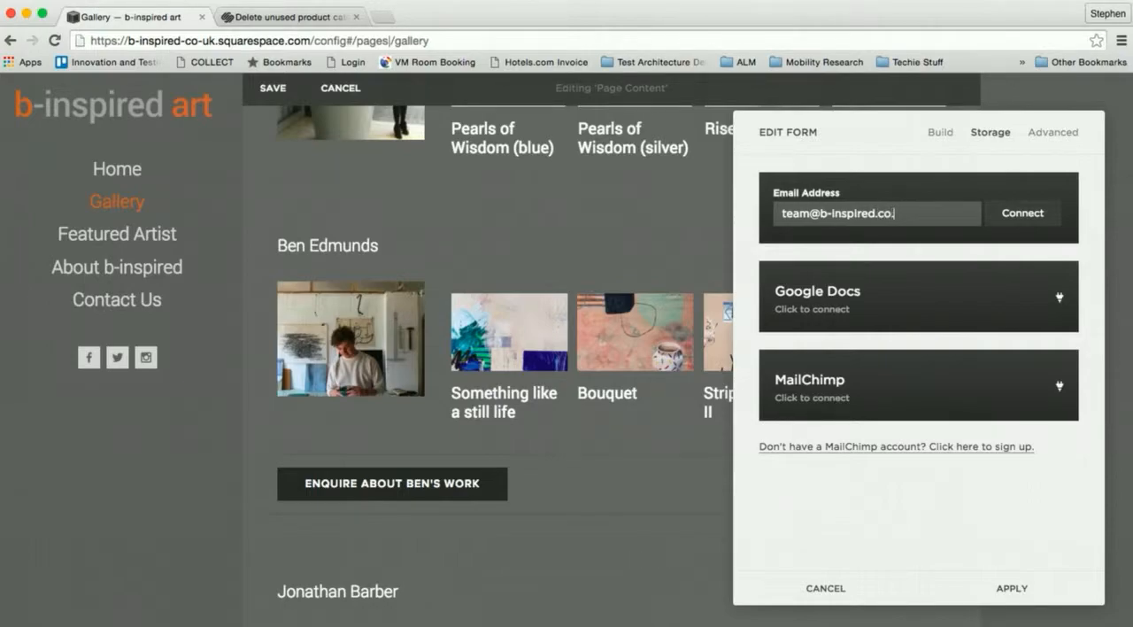
{"action": "left_click", "coordinate": [1026, 214]}
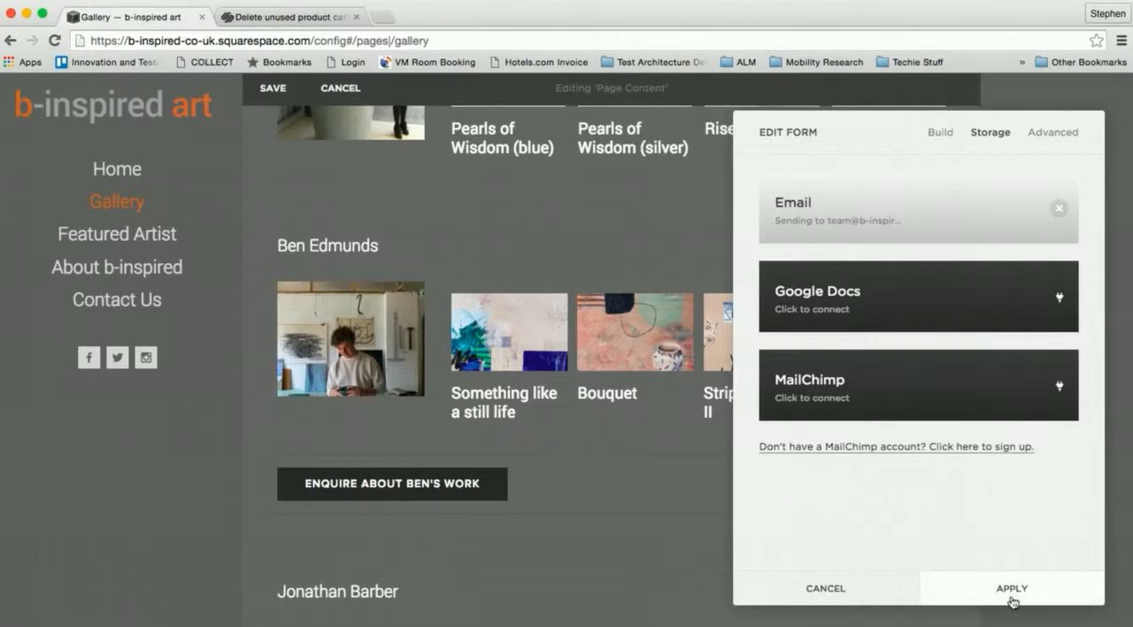
{"action": "left_click", "coordinate": [1013, 600]}
- Examine the insertion points beneath the new artist's summary and the placement of enquiry buttons in the other artist sections
{"action": "scroll", "coordinate": [701, 522], "scroll_direction": "up", "scroll_amount": 2}
{"action": "scroll", "coordinate": [701, 521], "scroll_direction": "up", "scroll_amount": 2}
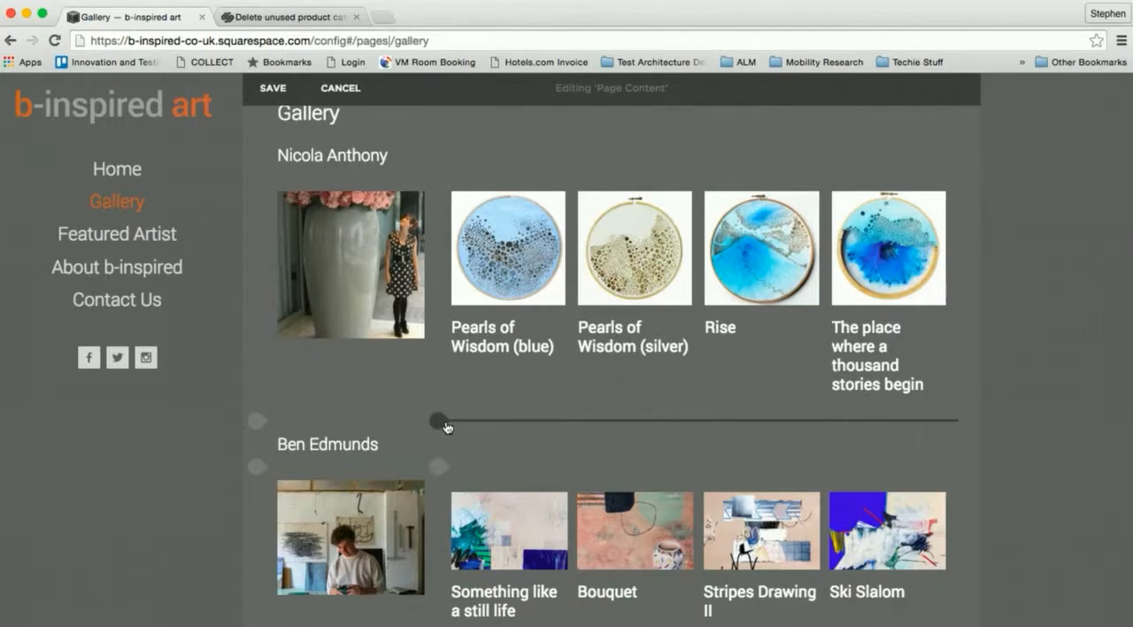
{"action": "scroll", "coordinate": [440, 428], "scroll_direction": "down", "scroll_amount": 4}
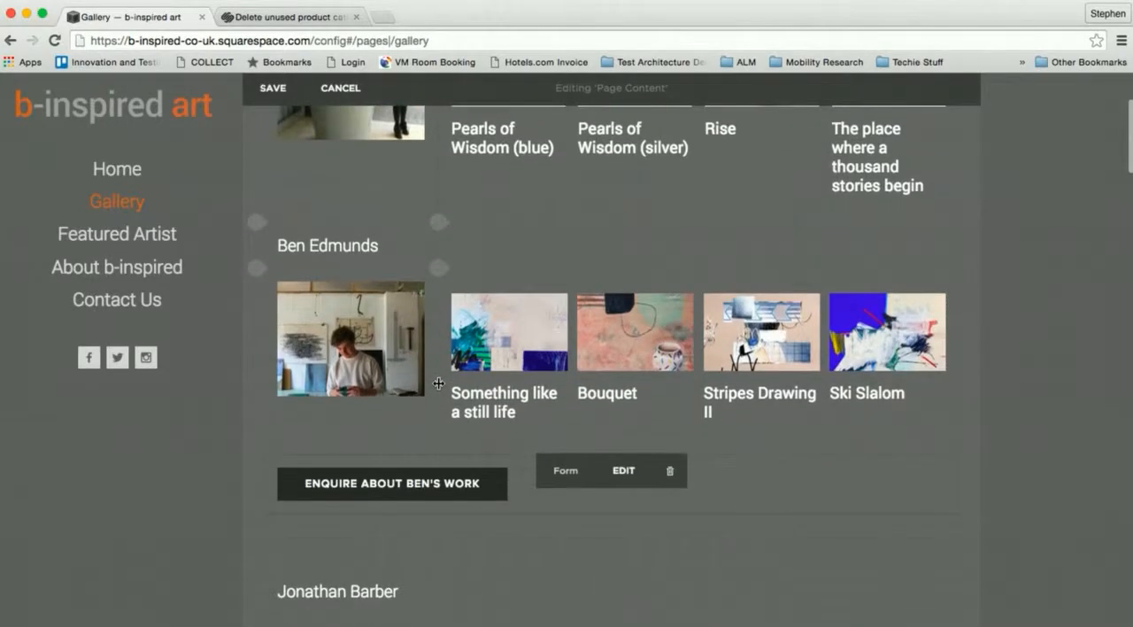
{"action": "scroll", "coordinate": [403, 485], "scroll_direction": "down", "scroll_amount": 2}
{"action": "scroll", "coordinate": [321, 423], "scroll_direction": "up", "scroll_amount": 6}
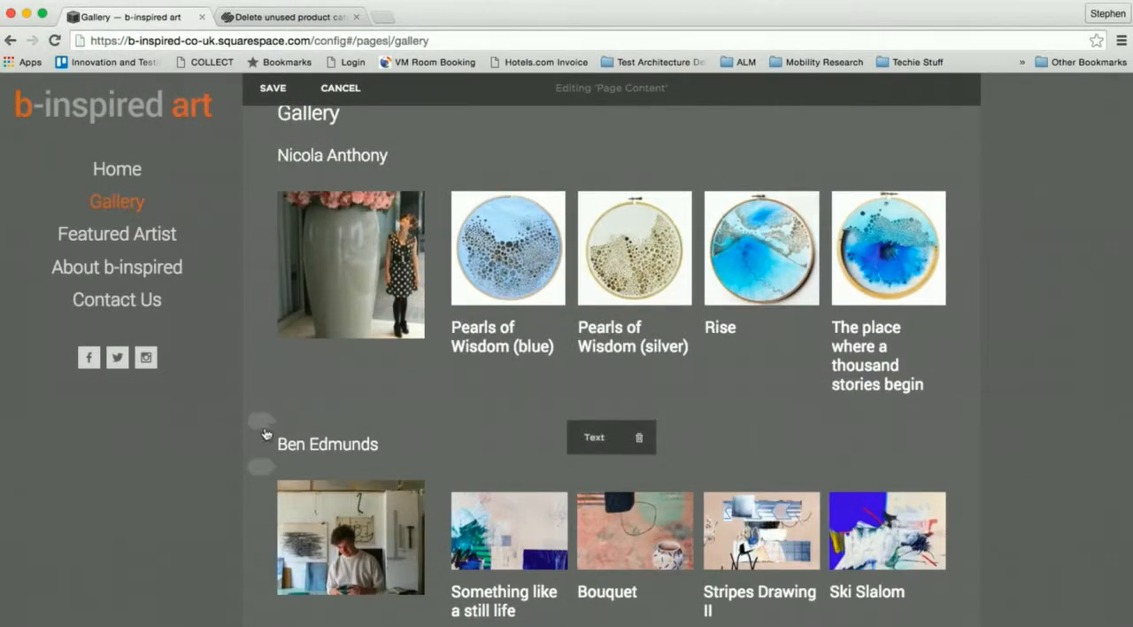
{"action": "mouse_move", "coordinate": [264, 432]}
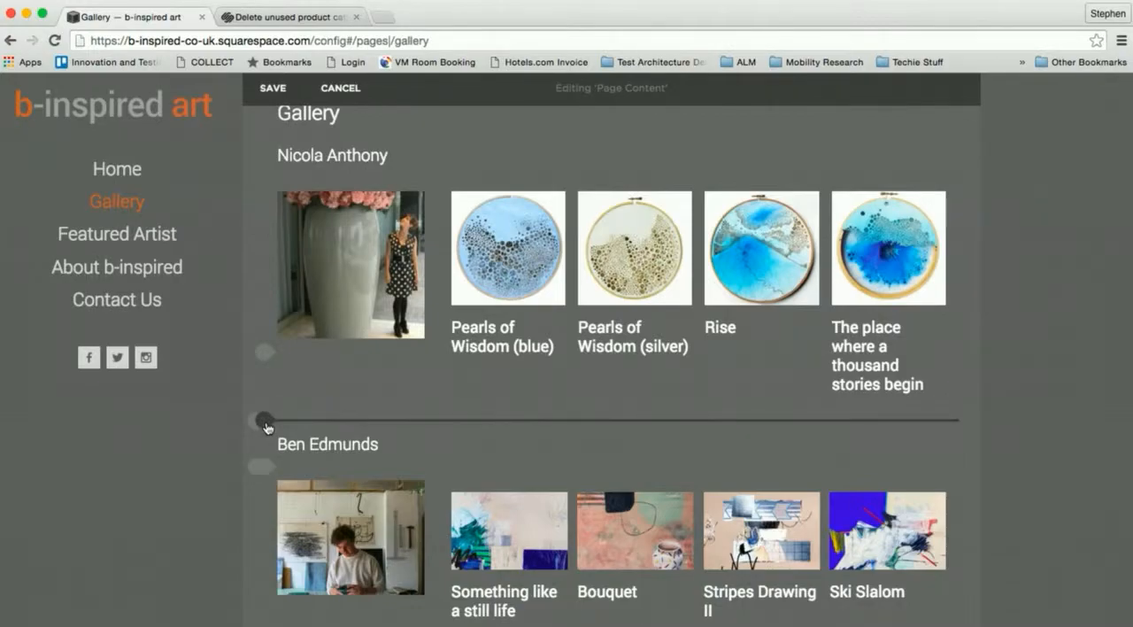
{"action": "mouse_move", "coordinate": [438, 427]}
{"action": "scroll", "coordinate": [262, 426], "scroll_direction": "down", "scroll_amount": 20}
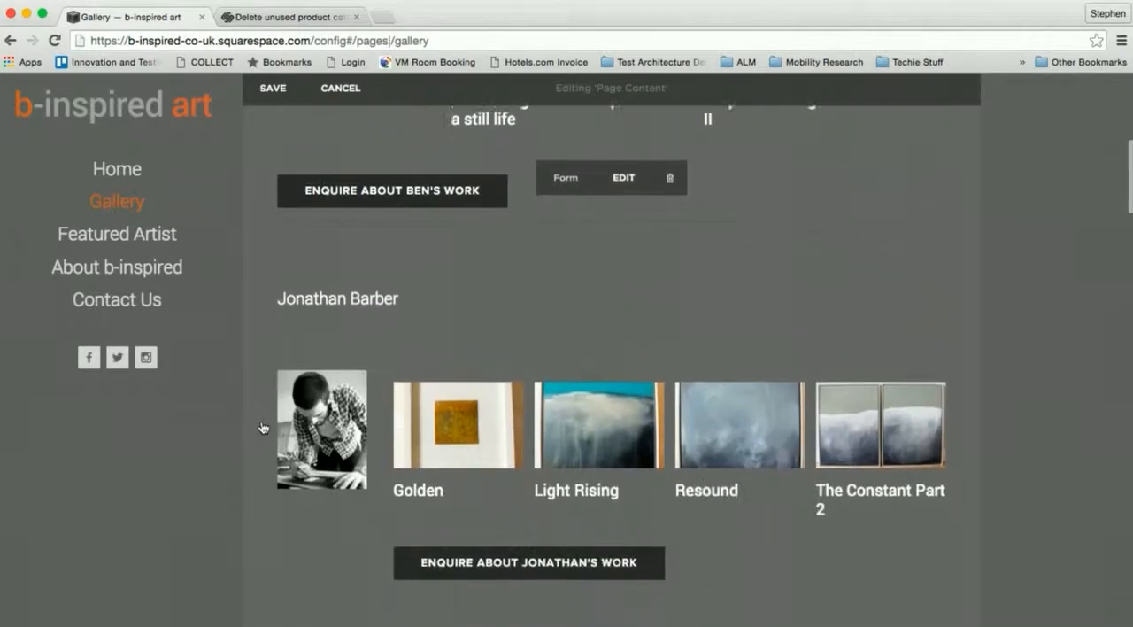
{"action": "scroll", "coordinate": [262, 426], "scroll_direction": "down", "scroll_amount": 7}
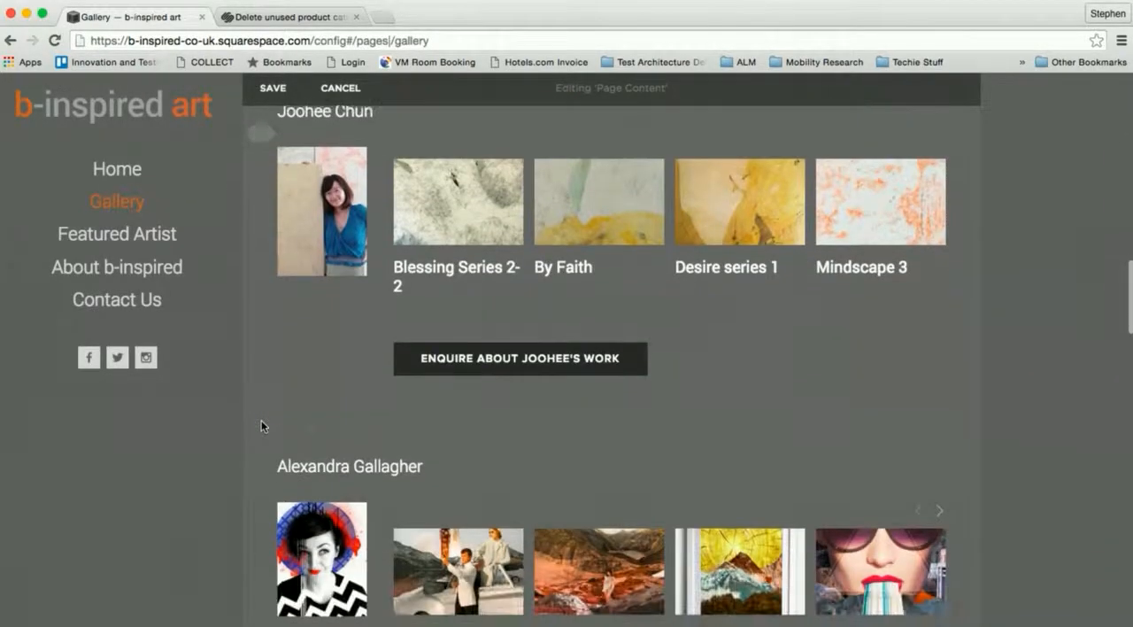
- Move the second artist's enquiry form button directly beneath the artwork summary, aligned with the summary's column instead of the photo
{"action": "scroll", "coordinate": [262, 425], "scroll_direction": "up", "scroll_amount": 9}
{"action": "scroll", "coordinate": [263, 427], "scroll_direction": "up", "scroll_amount": 6}
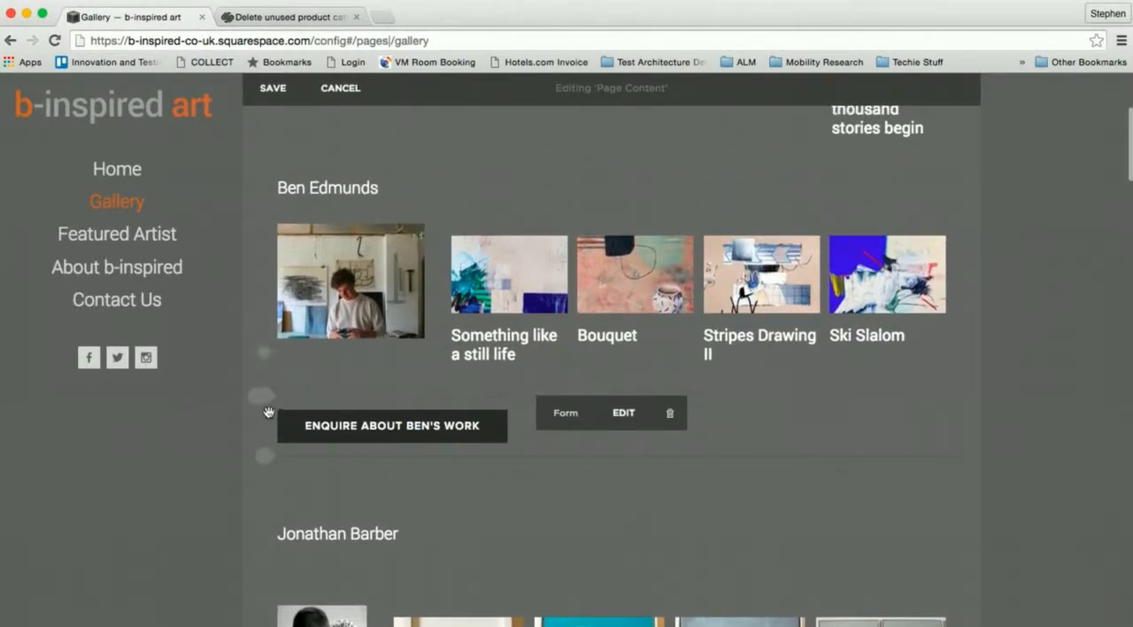
{"action": "left_click_drag", "start_coordinate": [263, 418], "coordinate": [472, 393]}
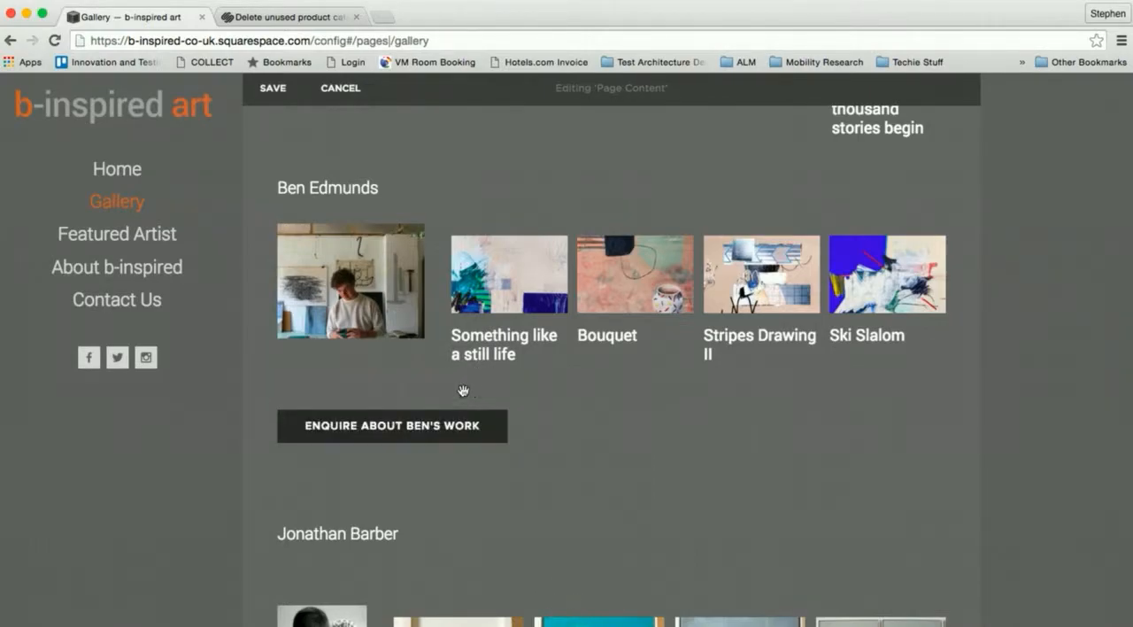
{"action": "left_click_drag", "start_coordinate": [264, 413], "coordinate": [820, 356]}
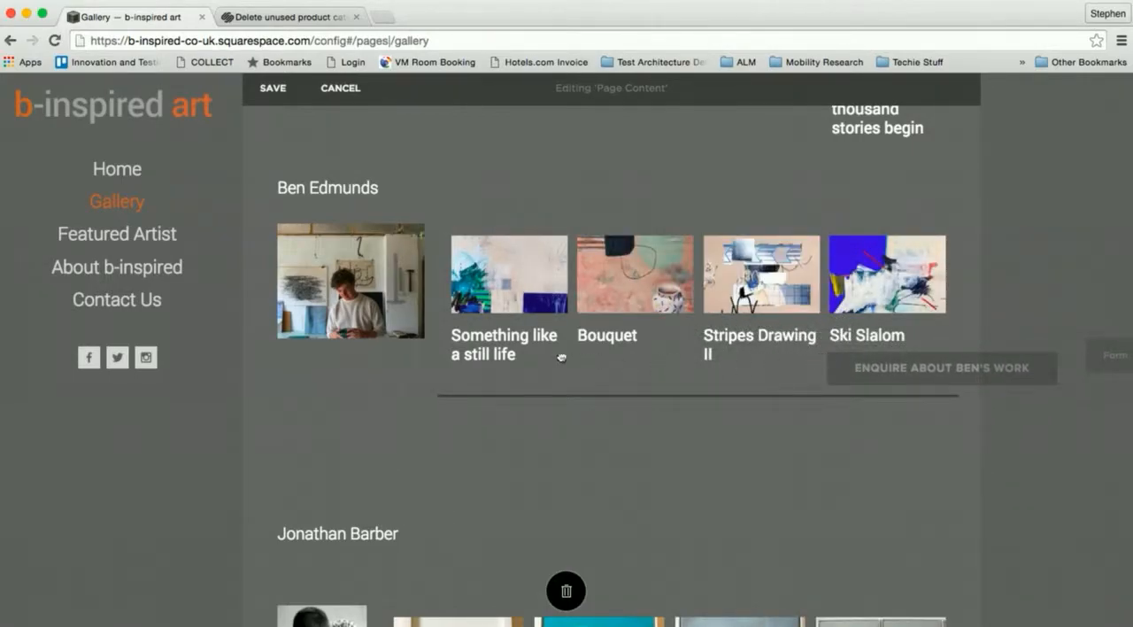
{"action": "scroll", "coordinate": [337, 419], "scroll_direction": "up", "scroll_amount": 2}
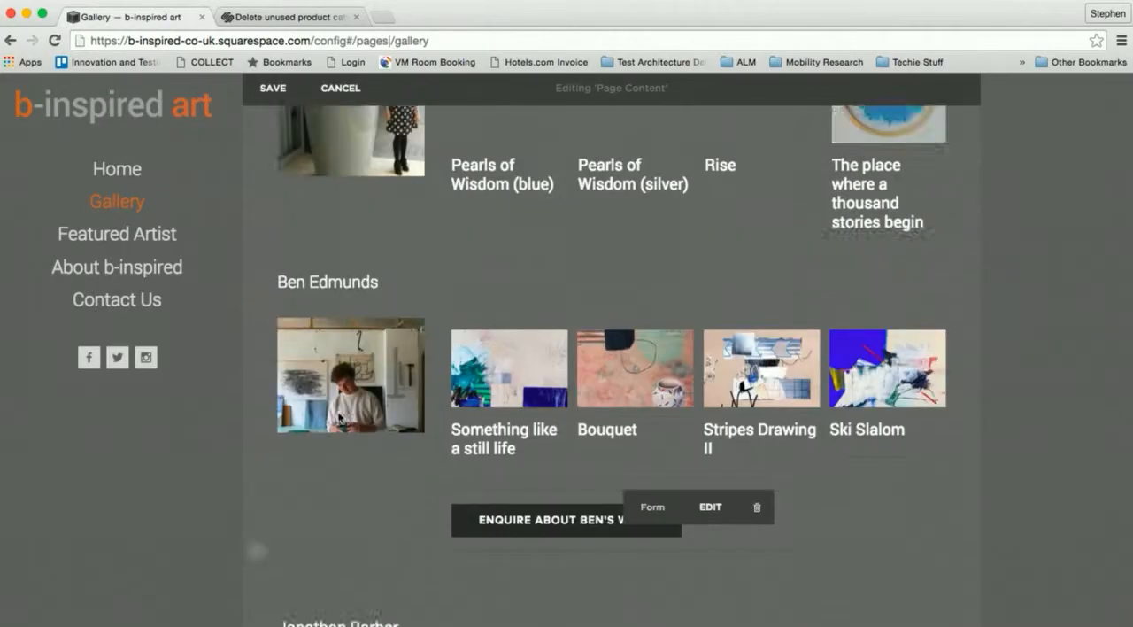
{"action": "scroll", "coordinate": [338, 416], "scroll_direction": "up", "scroll_amount": 3}
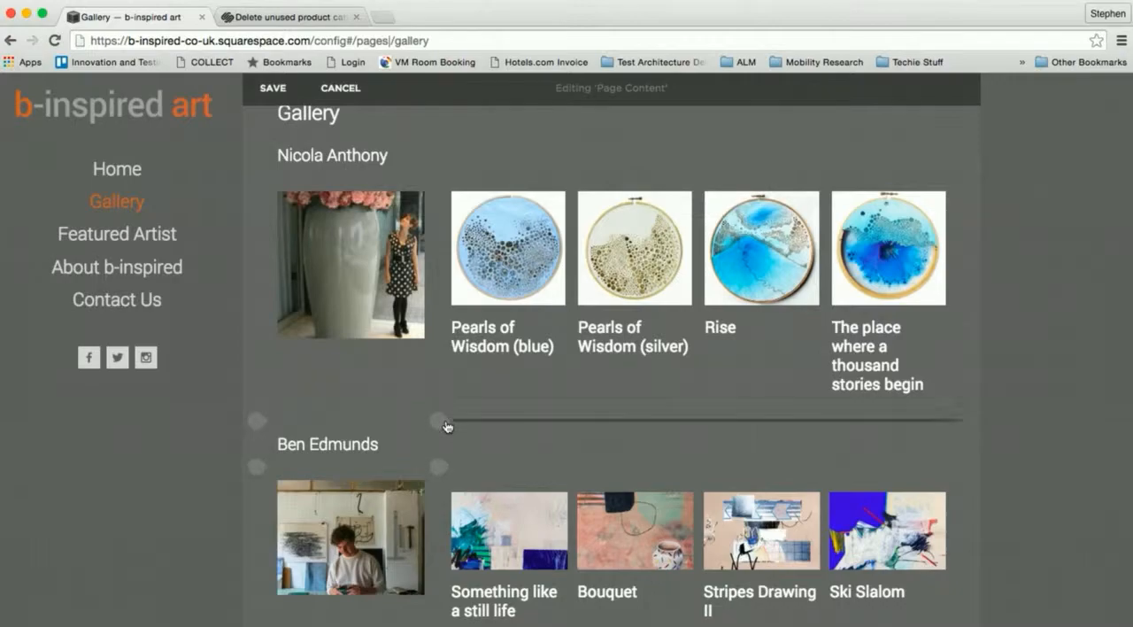
- Insert a Form block beneath the new artist's artwork summary and name the form "Enquiry"
{"action": "left_click", "coordinate": [439, 423]}
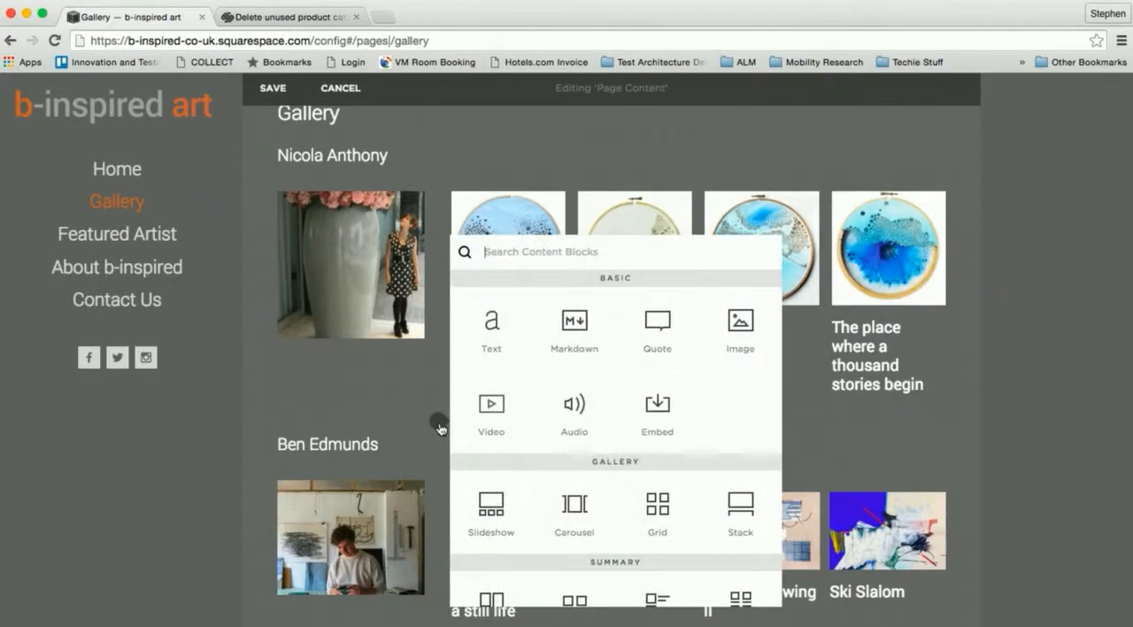
{"action": "scroll", "coordinate": [704, 354], "scroll_direction": "down", "scroll_amount": 3}
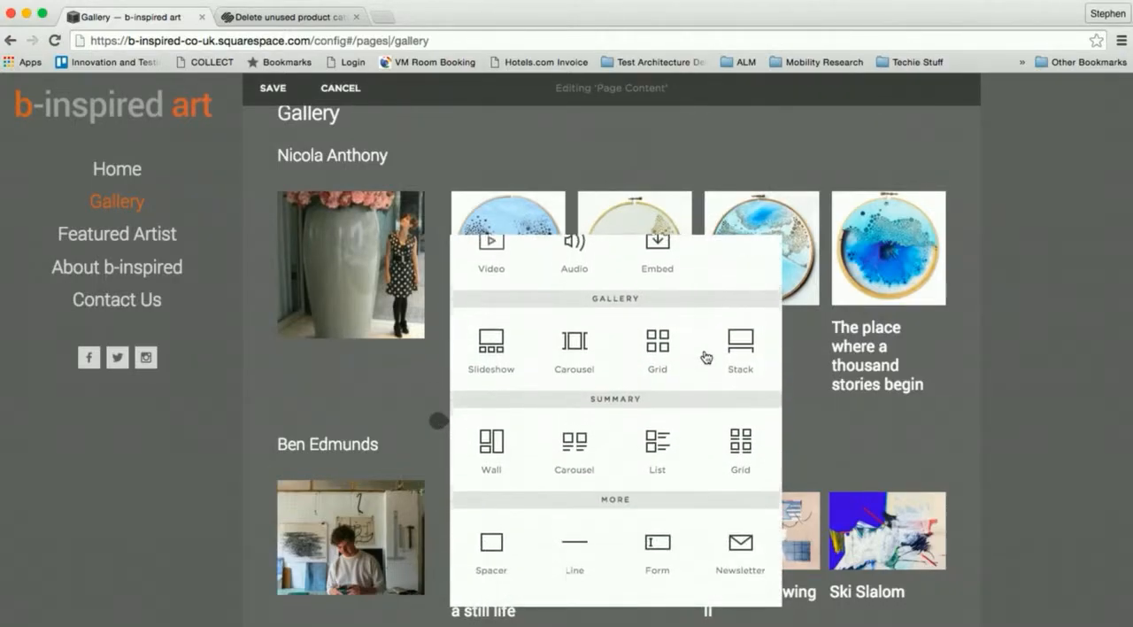
{"action": "scroll", "coordinate": [708, 356], "scroll_direction": "down", "scroll_amount": 3}
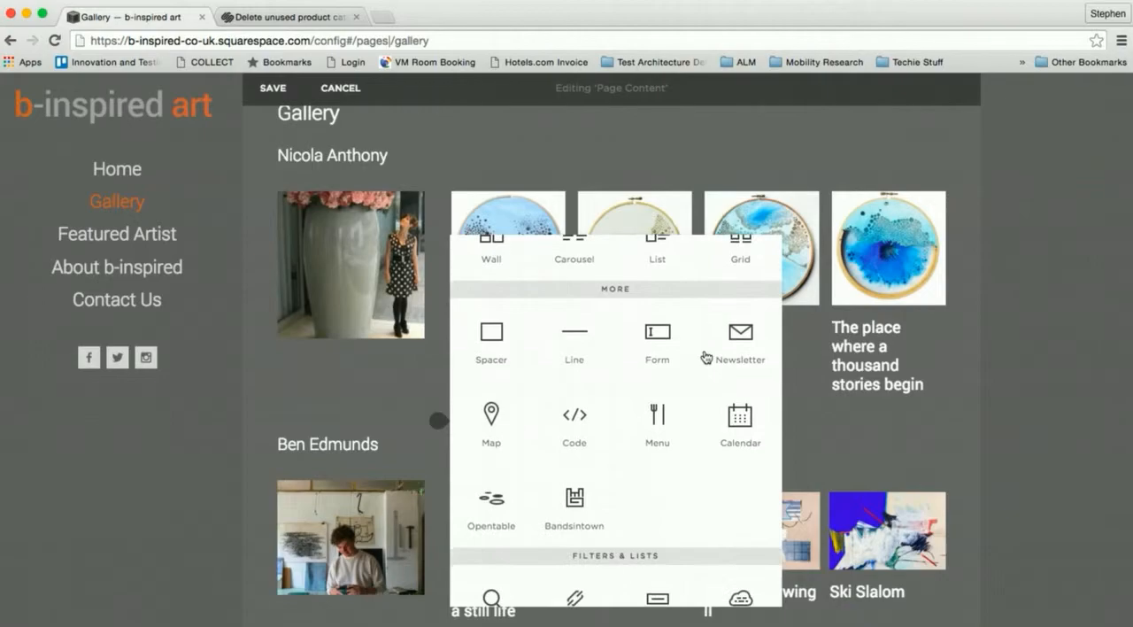
{"action": "left_click", "coordinate": [658, 335]}
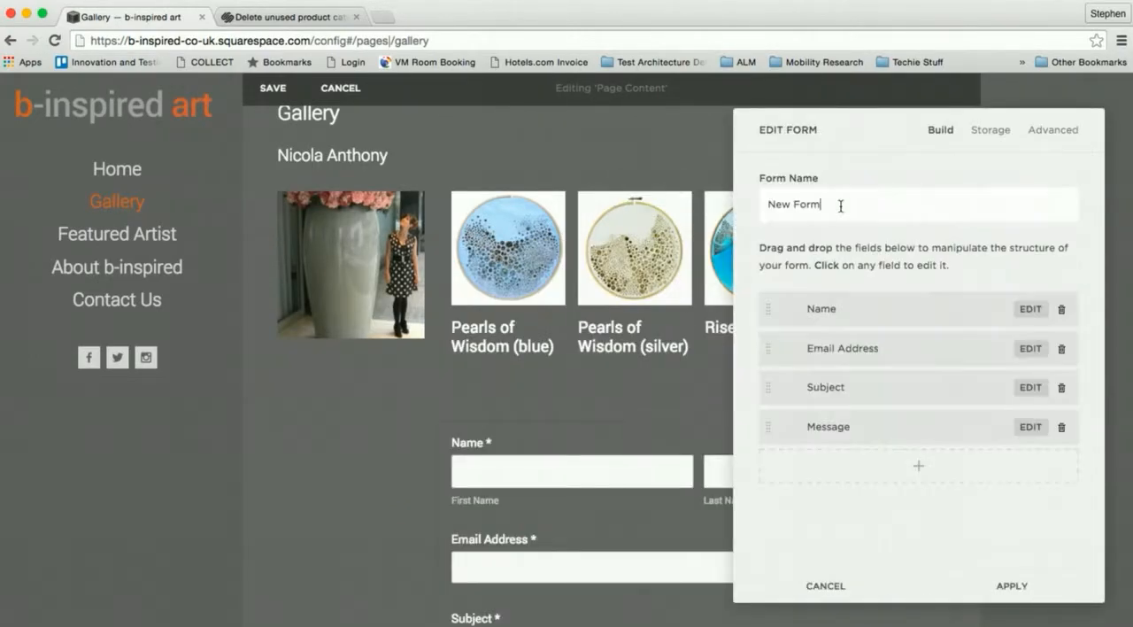
{"action": "left_click", "coordinate": [841, 206]}
{"action": "left_click_drag", "start_coordinate": [850, 204], "coordinate": [776, 208]}
{"action": "type", "text": "Enquiry"}
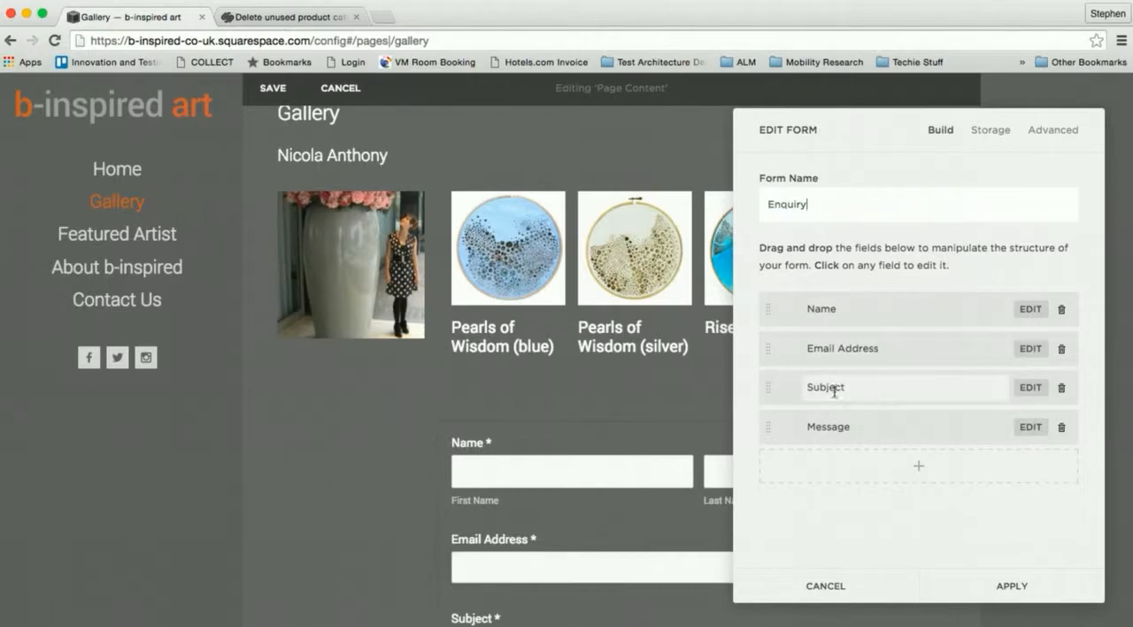
- Rename the form's Message field "Artwork piece name" and apply the form settings
{"action": "left_click", "coordinate": [832, 428]}
{"action": "type", "text": "Artwork piece name"}
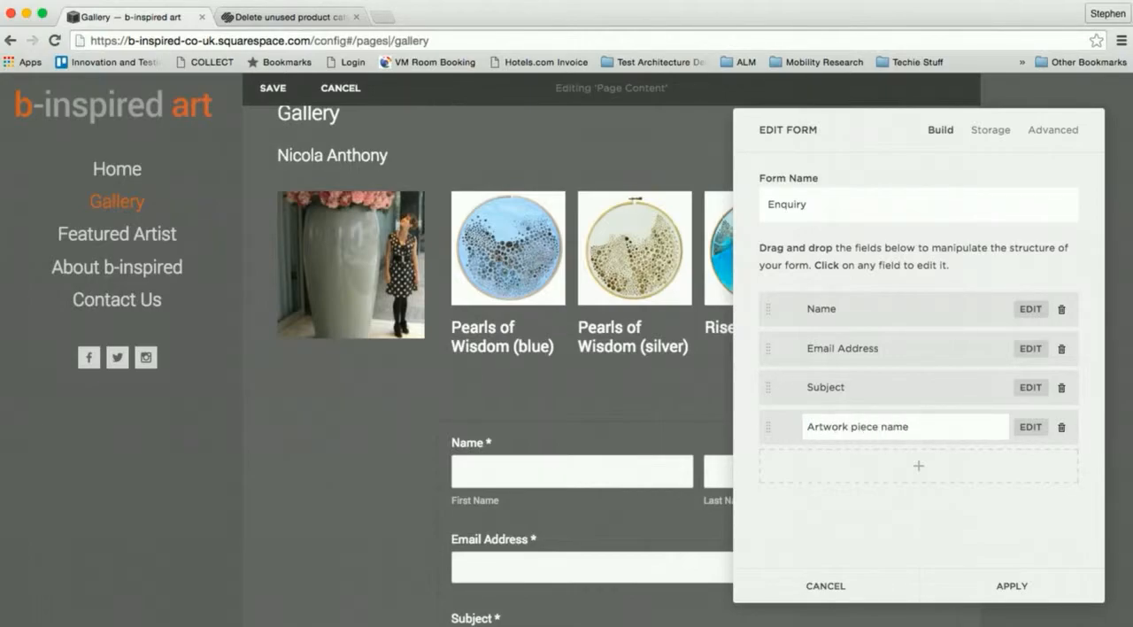
{"action": "left_click", "coordinate": [1007, 585]}
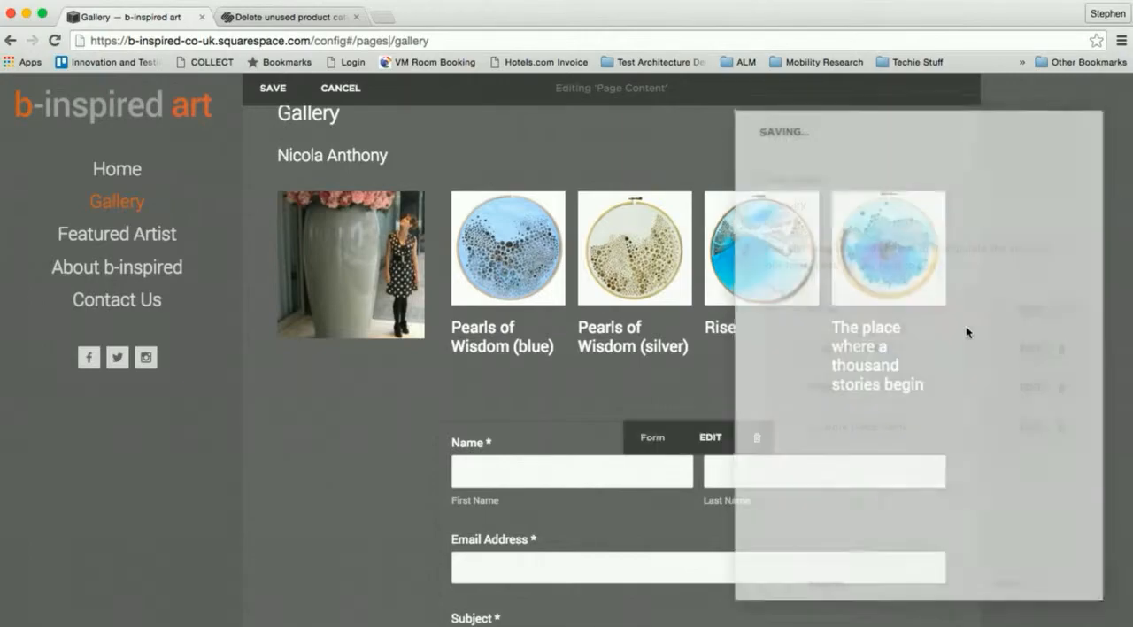
- Replace the recipient address in the new enquiry form's e-mail storage with the team's e-mail address and connect it
{"action": "left_click", "coordinate": [713, 439]}
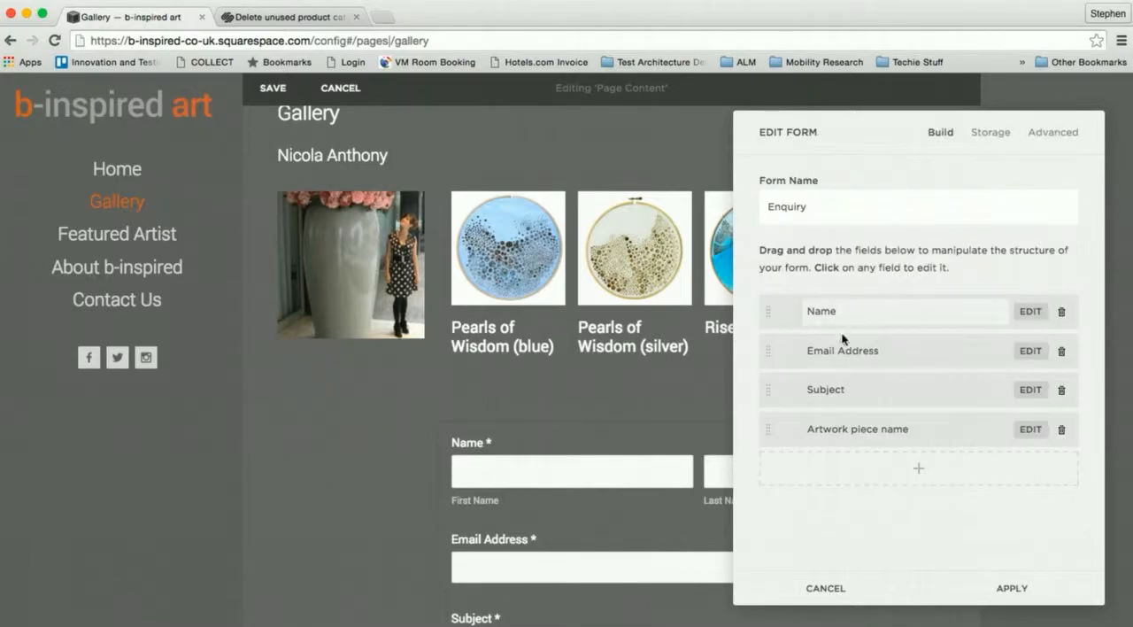
{"action": "left_click", "coordinate": [991, 138]}
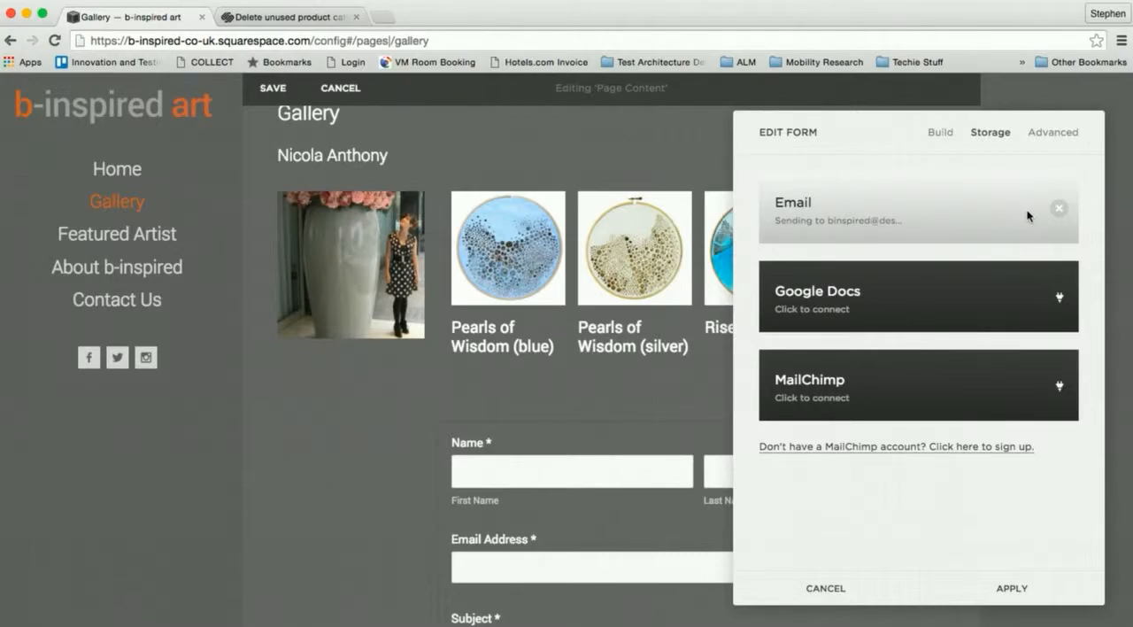
{"action": "left_click", "coordinate": [1058, 212]}
{"action": "triple_click", "coordinate": [877, 218]}
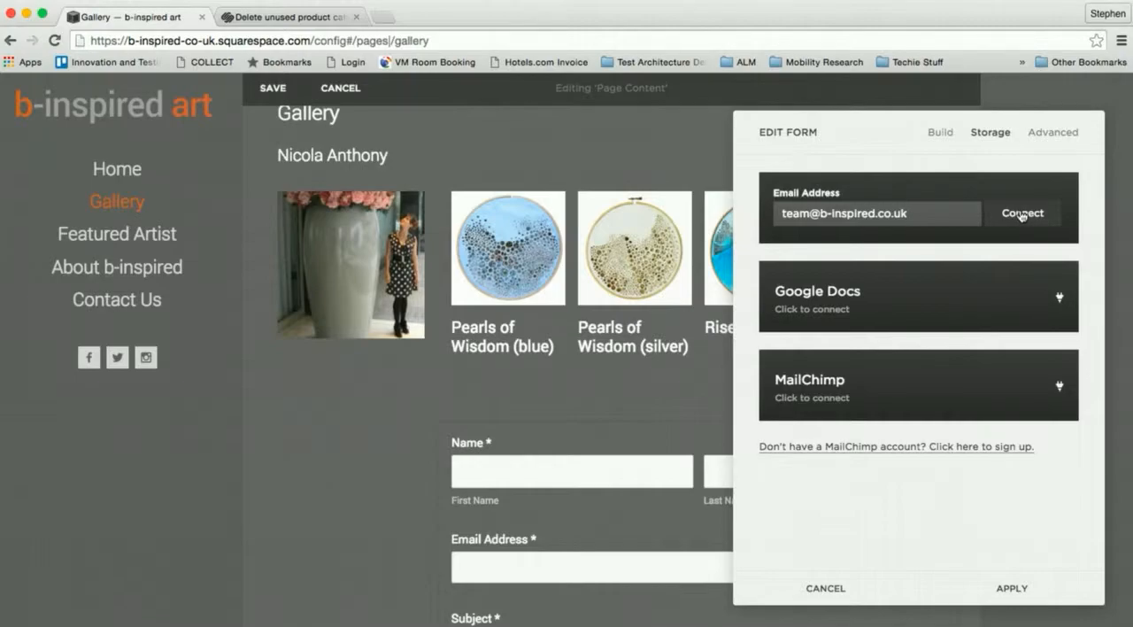
{"action": "left_click", "coordinate": [1022, 214]}
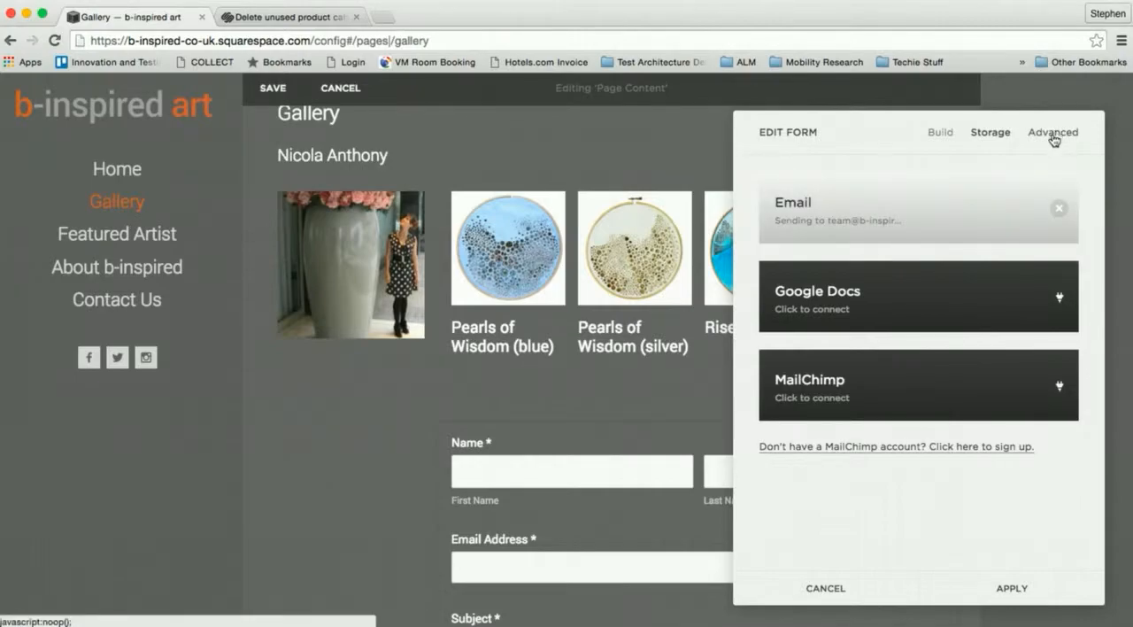
- Label the form's submit button with "Enquire about", the artist's first name and "'s work"
{"action": "left_click", "coordinate": [1054, 134]}
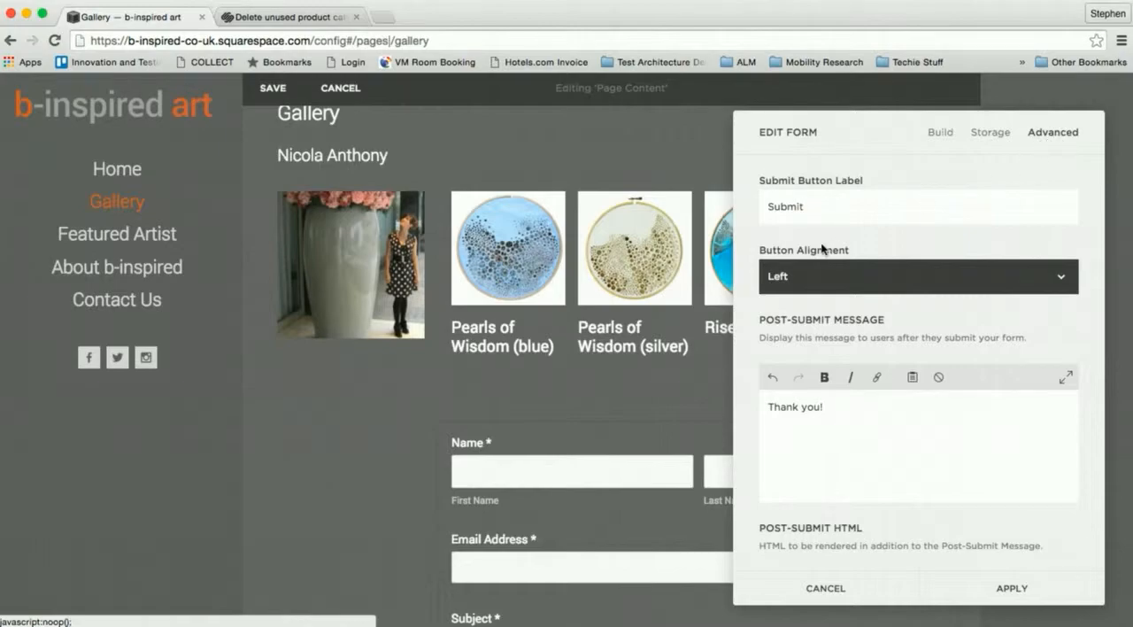
{"action": "double_click", "coordinate": [792, 204]}
{"action": "type", "text": "Enquire about Nicola's work"}
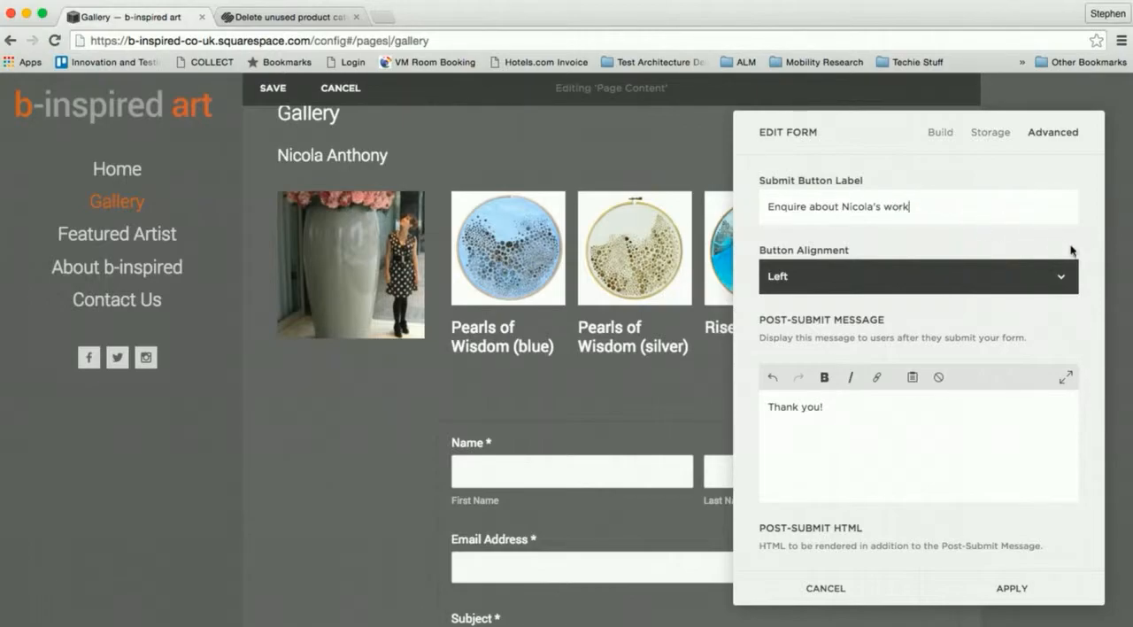
- Enable lightbox mode and set the open button label to "Enquire about" followed by the artist's first name and "'s work"
{"action": "scroll", "coordinate": [1083, 237], "scroll_direction": "down", "scroll_amount": 10}
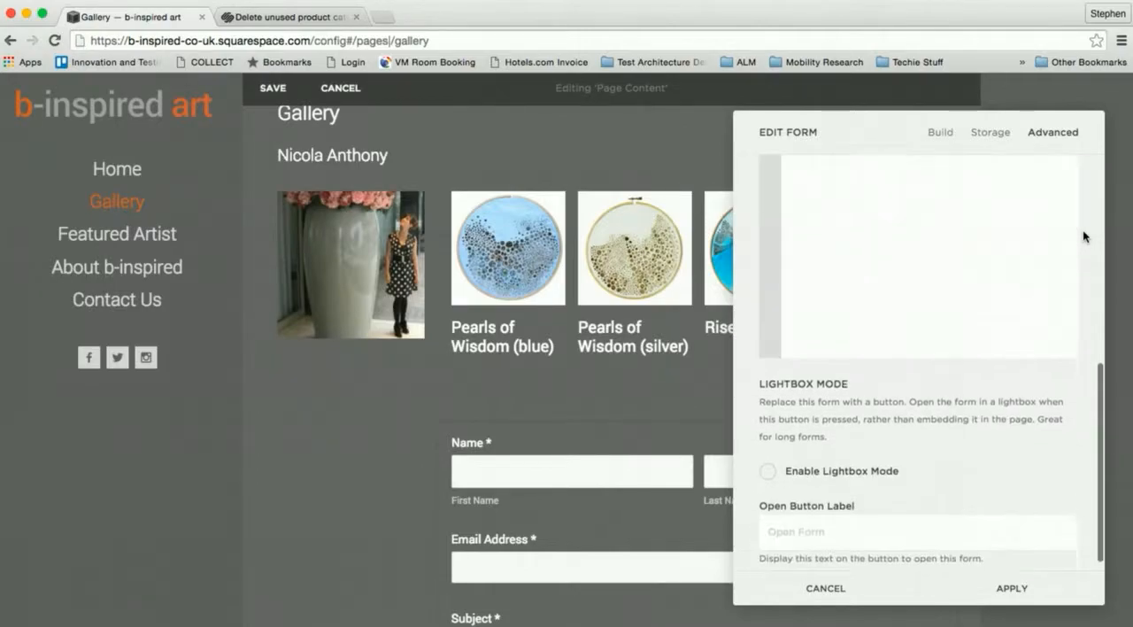
{"action": "left_click", "coordinate": [886, 461]}
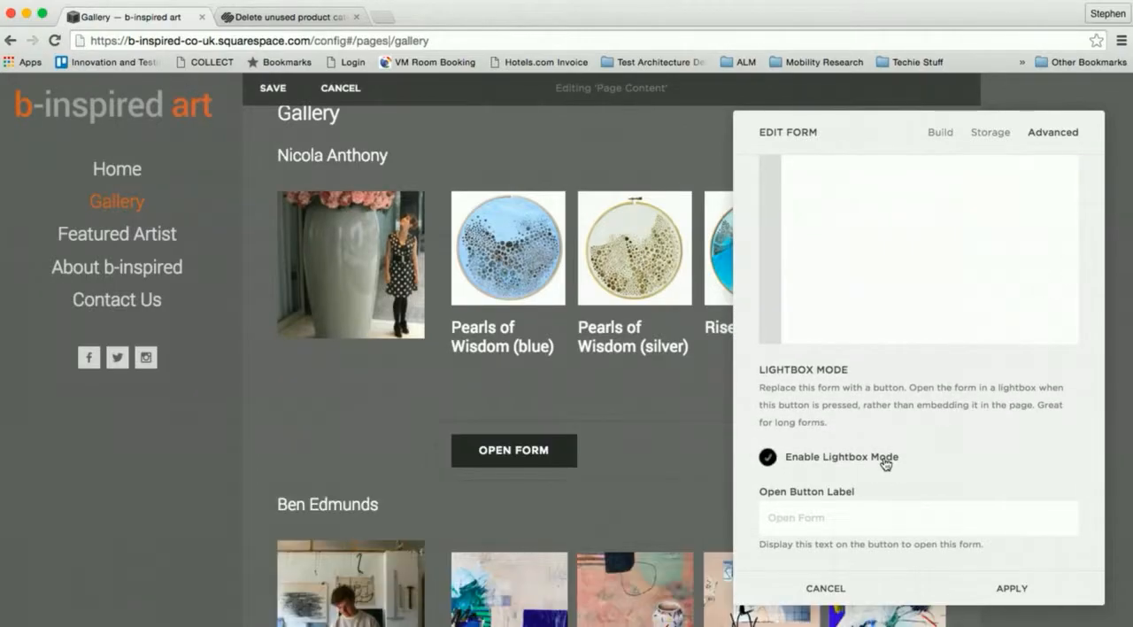
{"action": "left_click", "coordinate": [872, 521]}
{"action": "type", "text": "Enquire "}
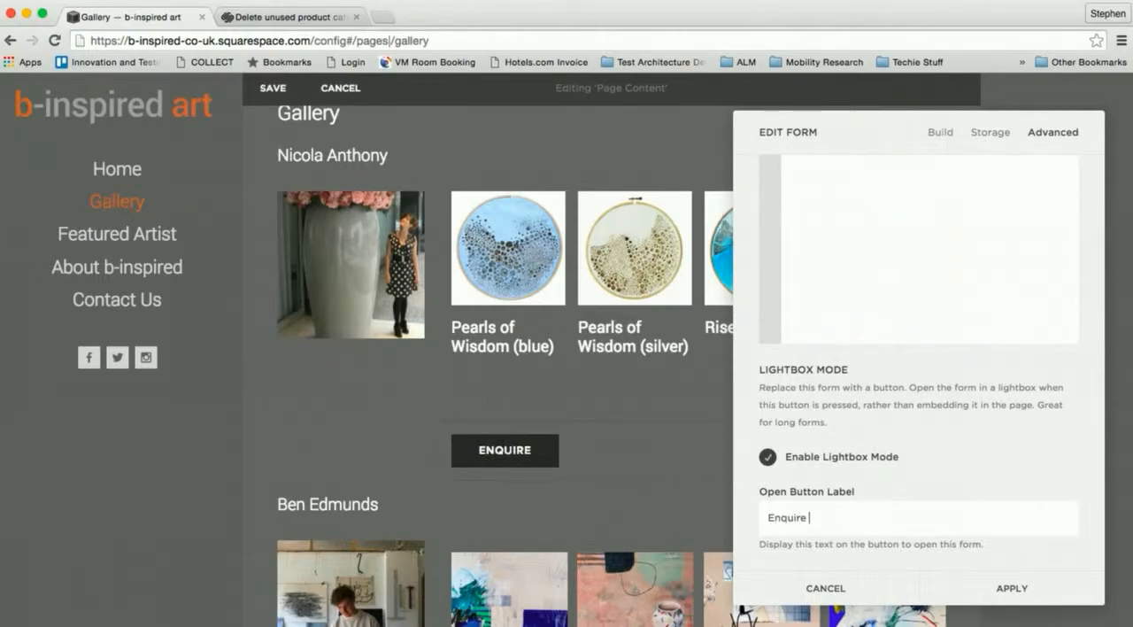
{"action": "type", "text": "about Ni"}
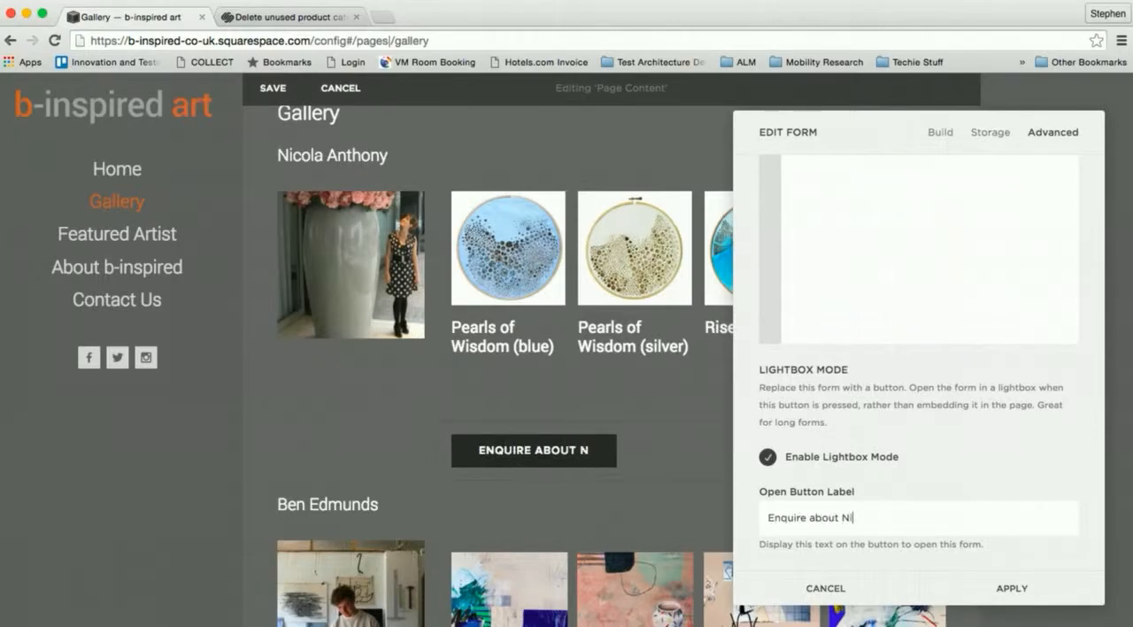
{"action": "type", "text": "cola"}
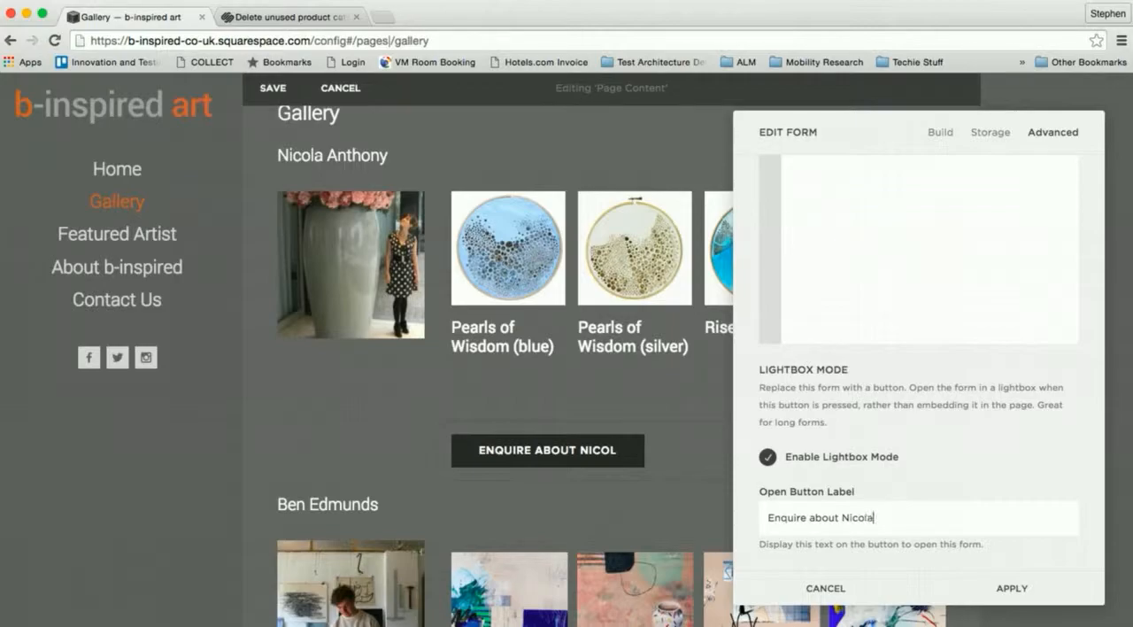
{"action": "type", "text": "'s work"}
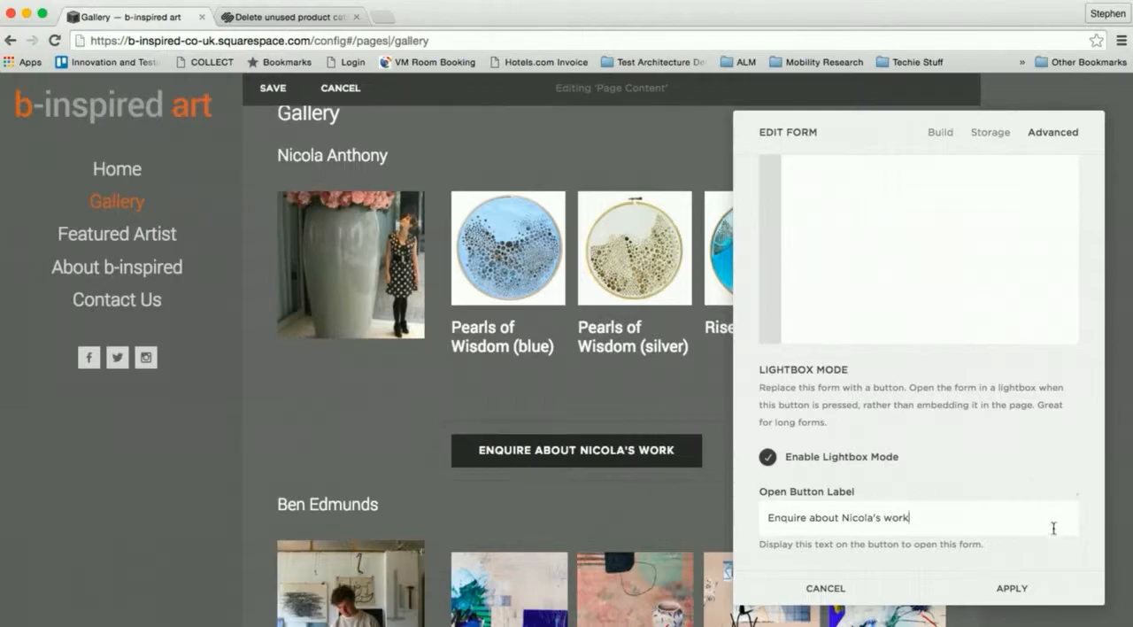
- Set the form's submit button label to "Submit" and apply the form settings
{"action": "scroll", "coordinate": [1017, 519], "scroll_direction": "up", "scroll_amount": 10}
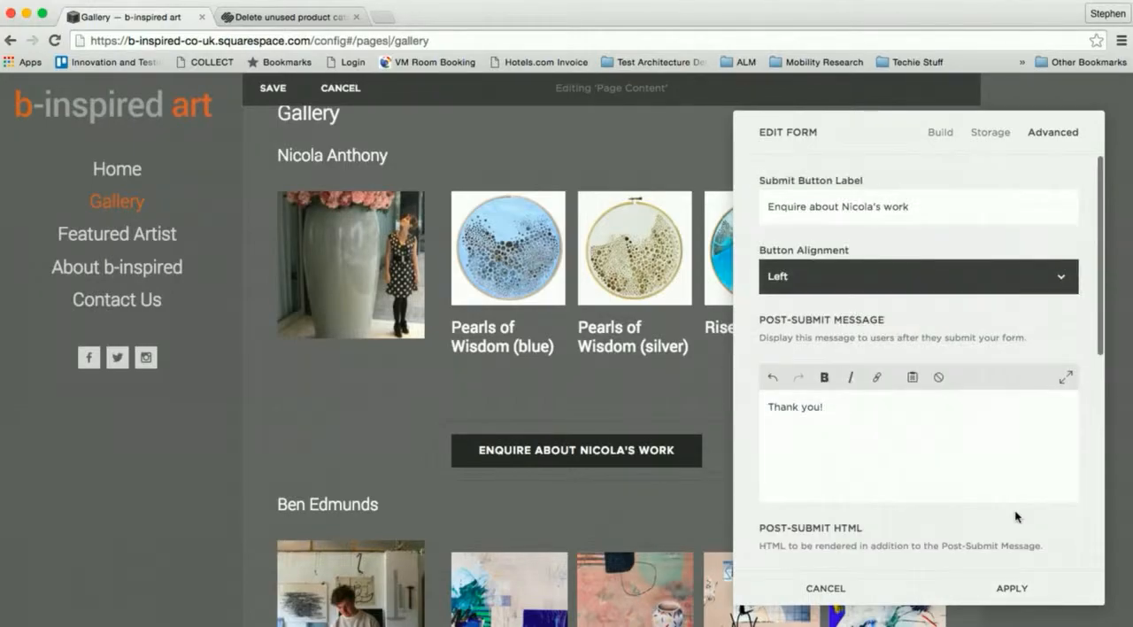
{"action": "triple_click", "coordinate": [840, 205]}
{"action": "type", "text": "Submit"}
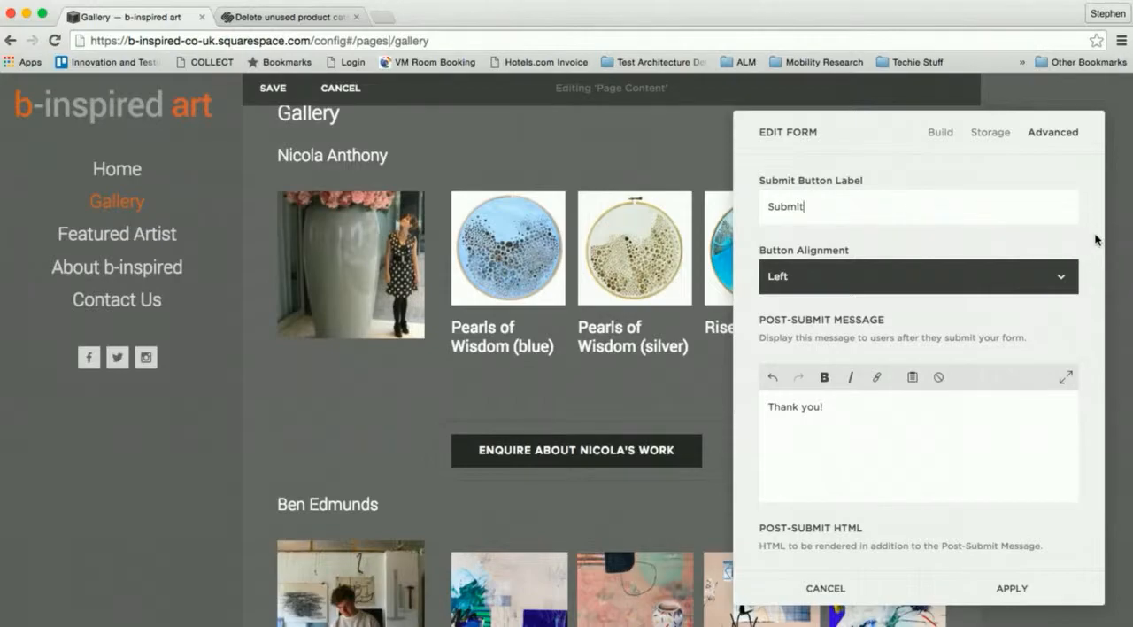
{"action": "scroll", "coordinate": [1095, 237], "scroll_direction": "down", "scroll_amount": 10}
{"action": "left_click", "coordinate": [1028, 585]}
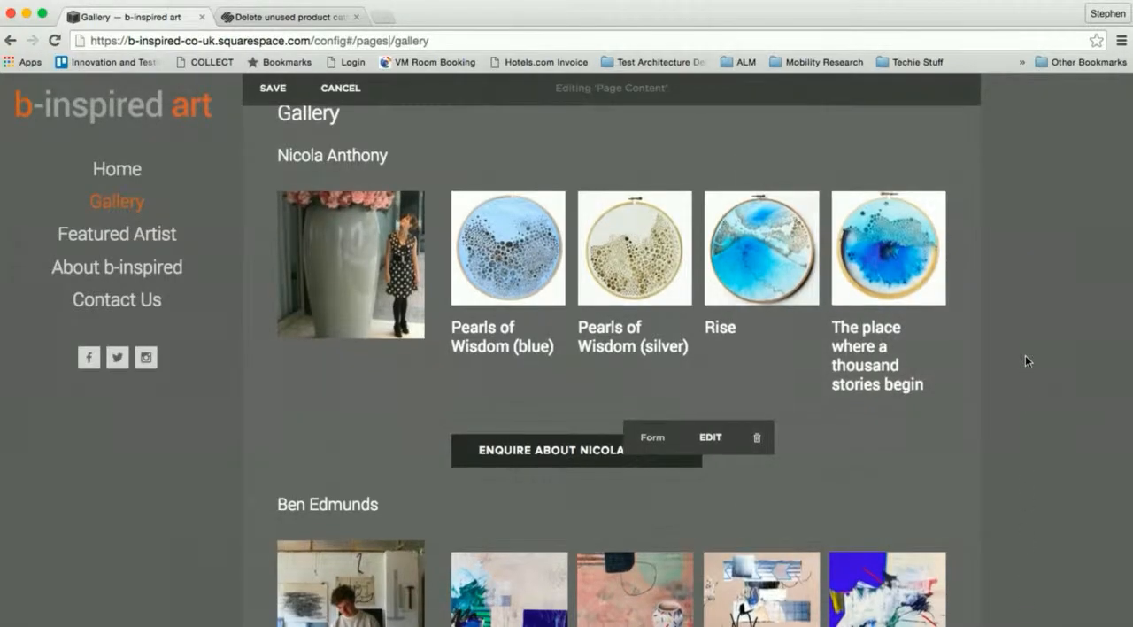
- Compare the new artist's section with the second artist's layout and save the Gallery page content
{"action": "scroll", "coordinate": [1025, 355], "scroll_direction": "down", "scroll_amount": 4}
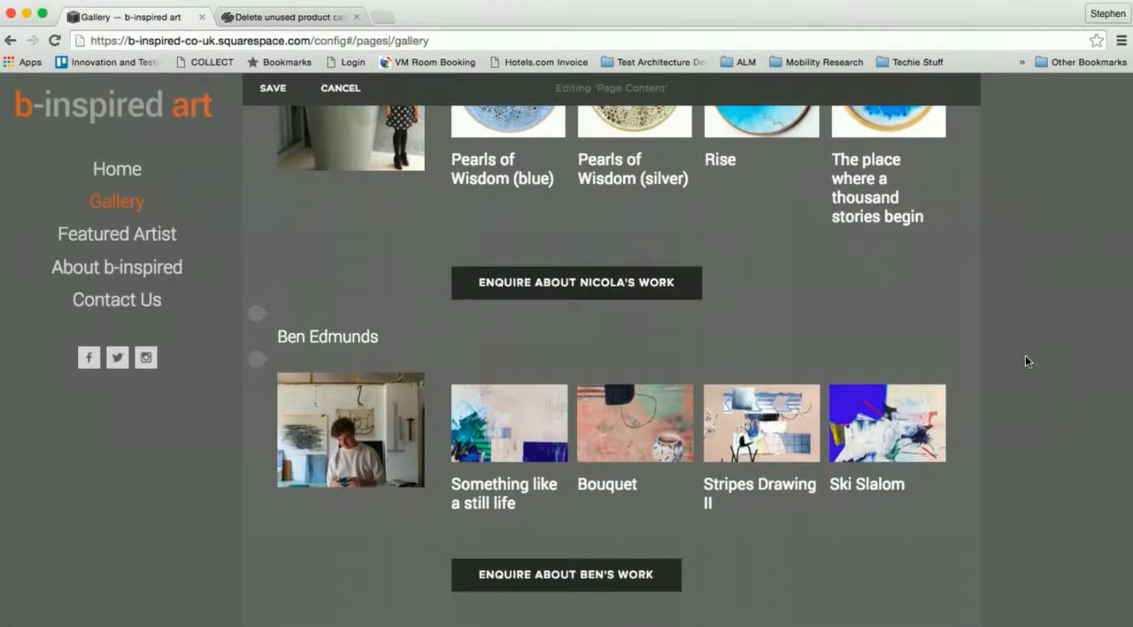
{"action": "scroll", "coordinate": [1025, 355], "scroll_direction": "up", "scroll_amount": 4}
{"action": "mouse_move", "coordinate": [501, 261]}
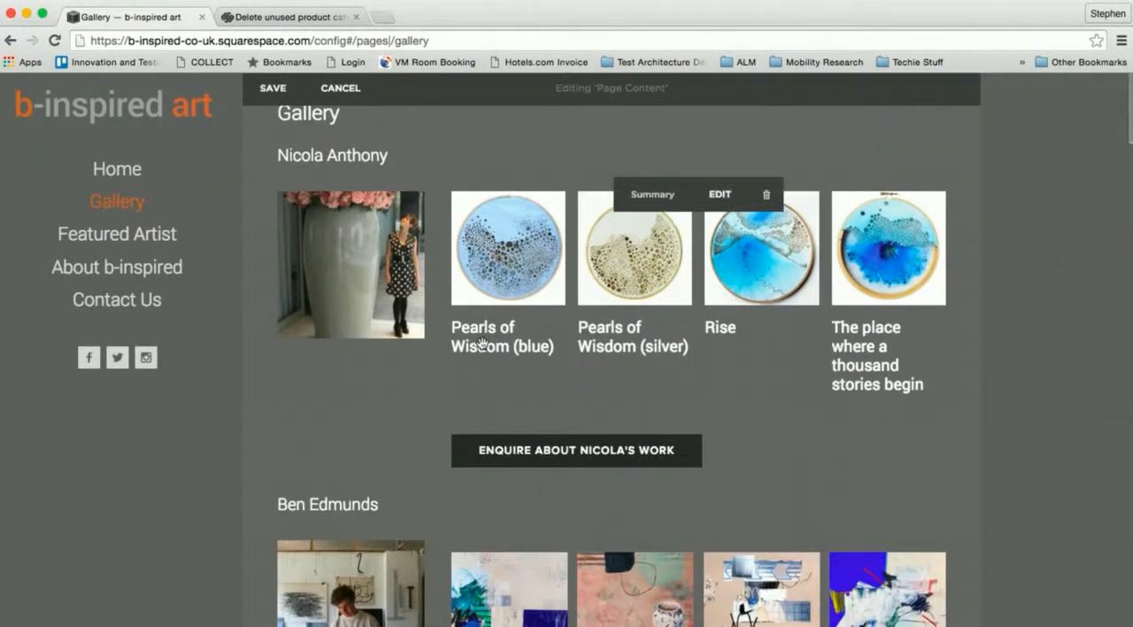
{"action": "mouse_move", "coordinate": [387, 190]}
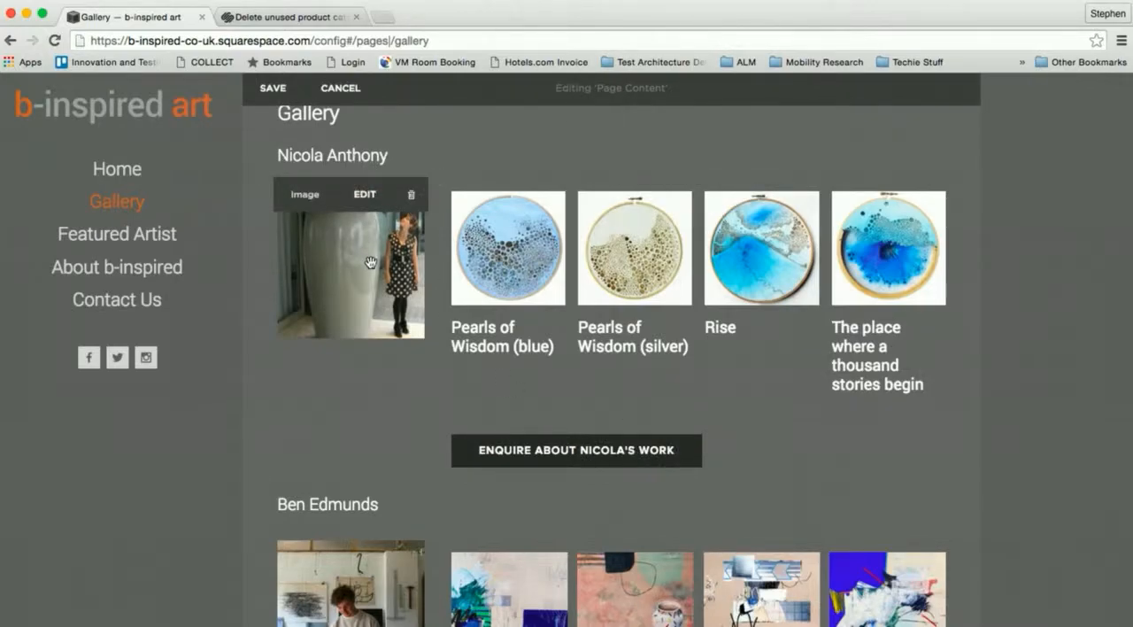
{"action": "left_click", "coordinate": [282, 95]}
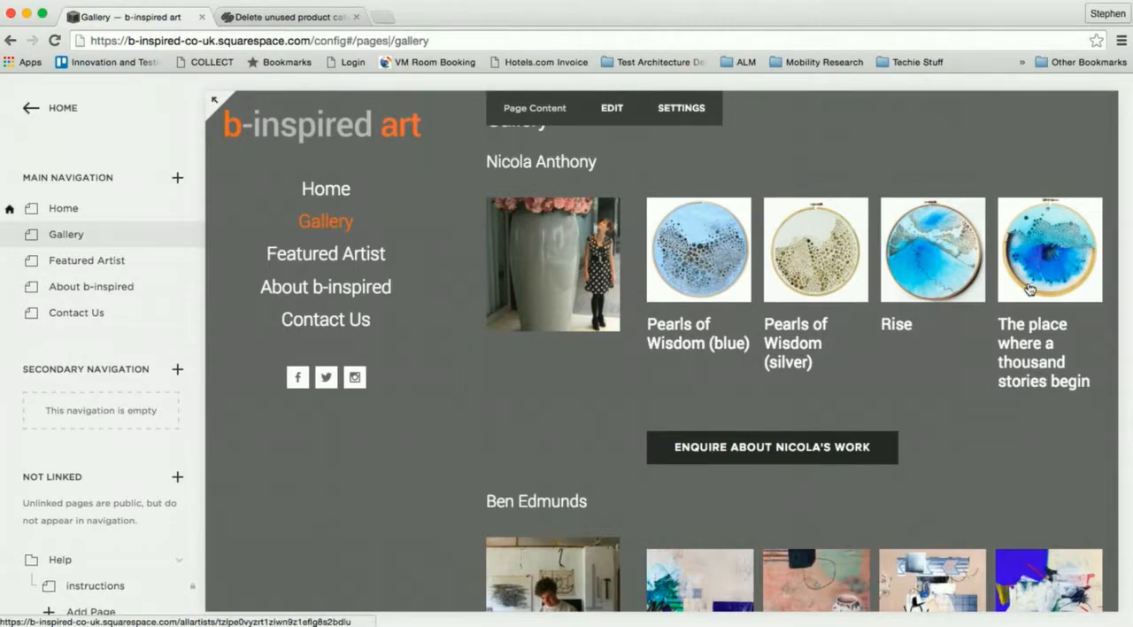
- Leave the page manager and log out of the site account to view the public site
{"action": "left_click", "coordinate": [52, 110]}
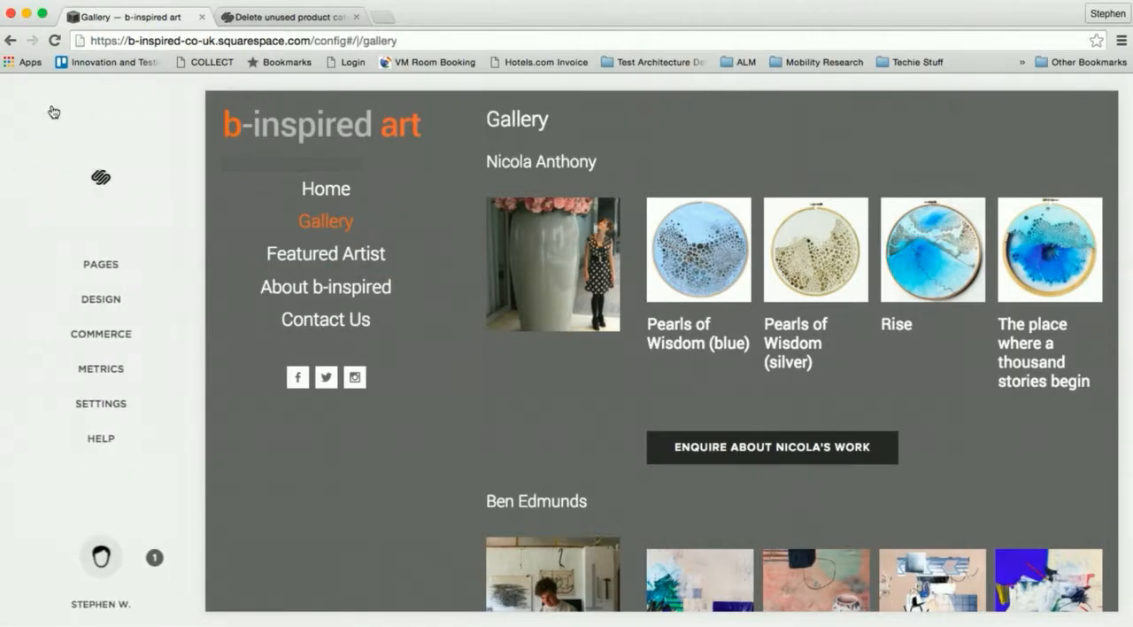
{"action": "left_click", "coordinate": [102, 558]}
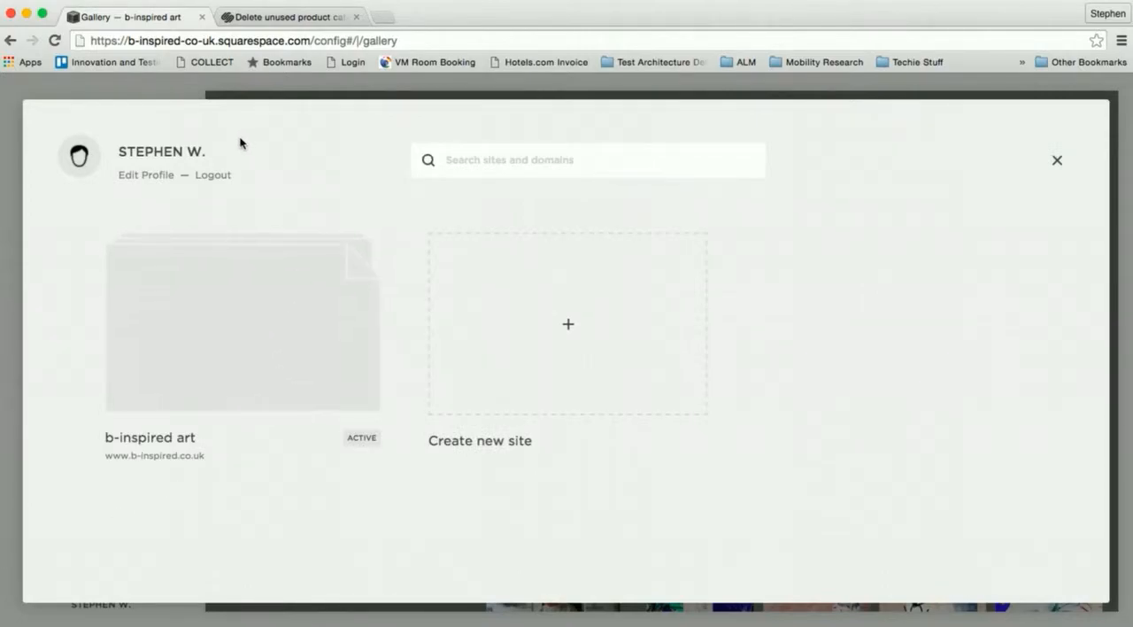
{"action": "left_click", "coordinate": [214, 181]}
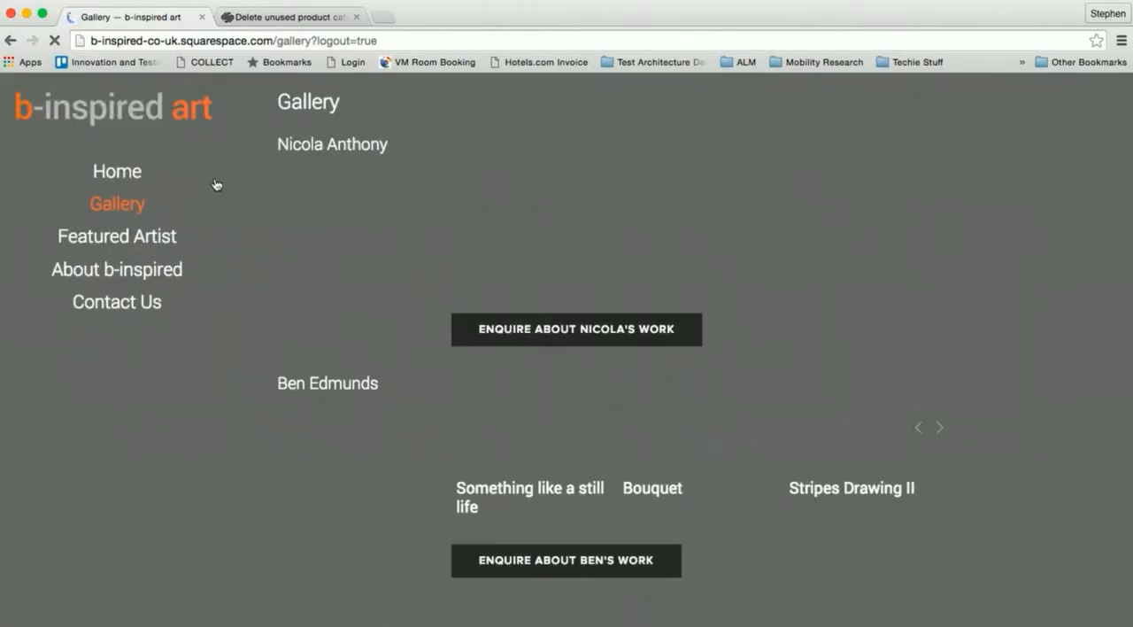
- Check the public Home and Gallery pages, and view the new artist's enquiry form in its lightbox
{"action": "left_click", "coordinate": [128, 174]}
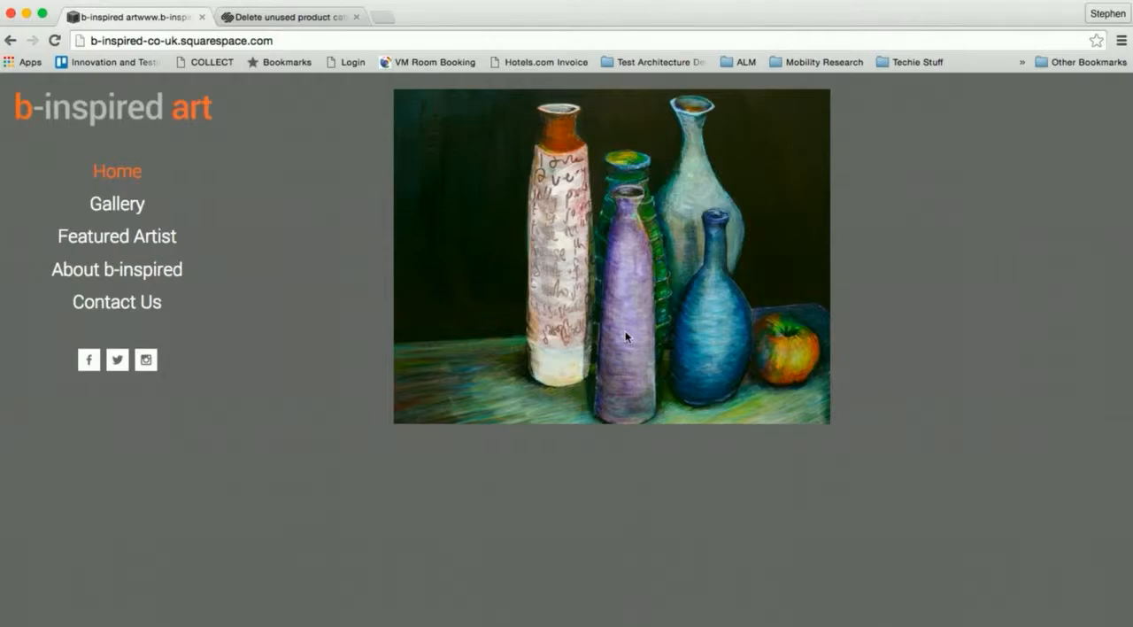
{"action": "left_click", "coordinate": [117, 204]}
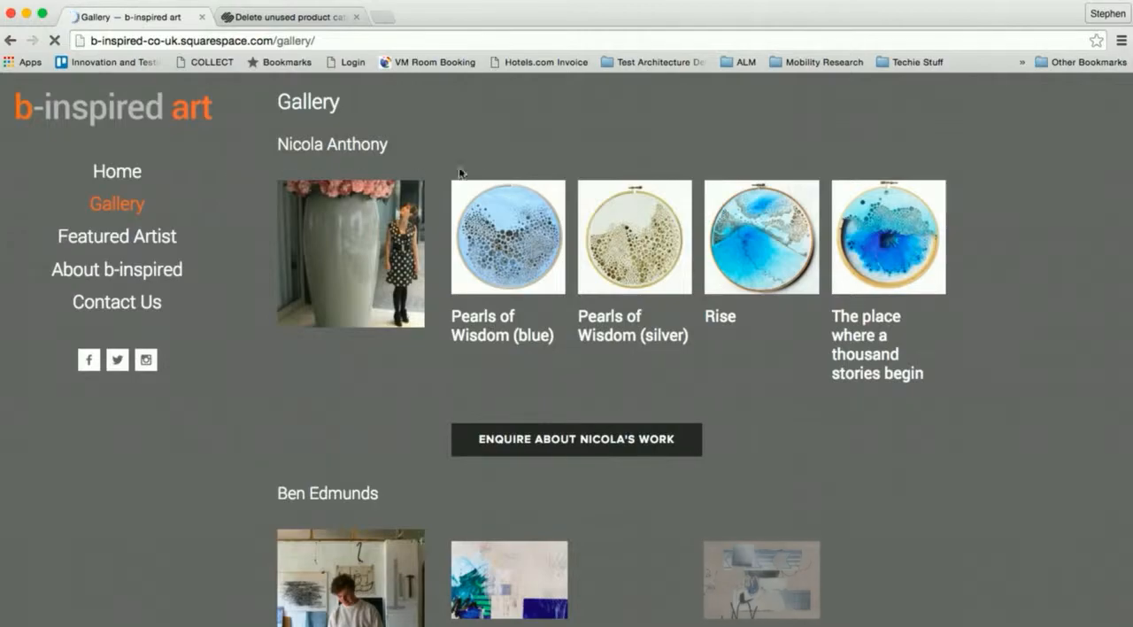
{"action": "left_click", "coordinate": [524, 438]}
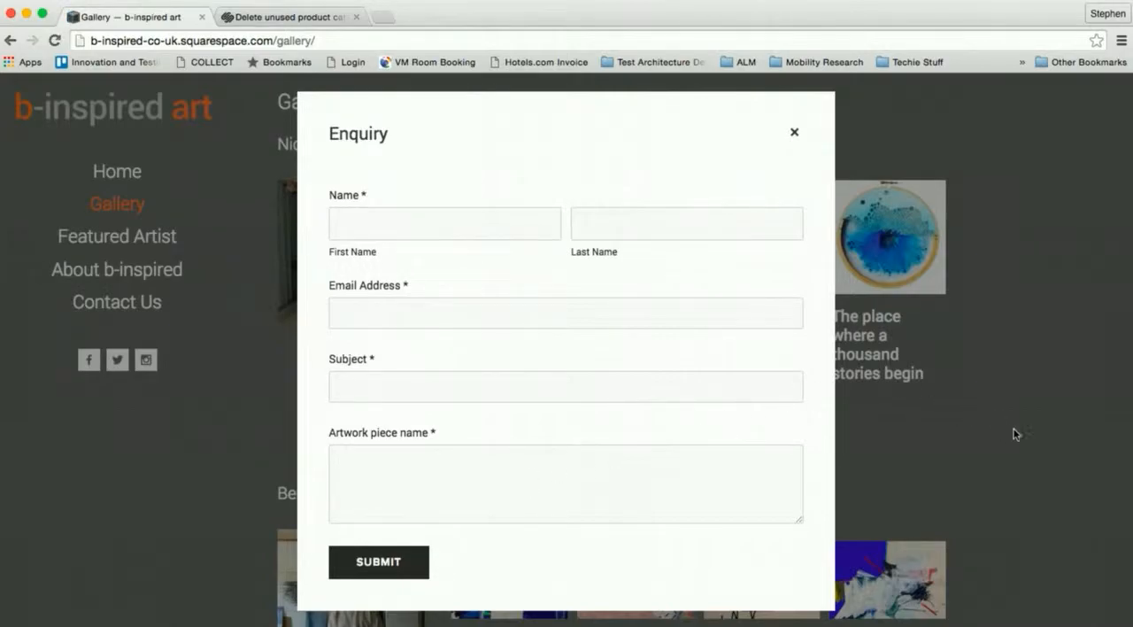
{"action": "left_click", "coordinate": [793, 131]}
- View the new artist's blue Pearls of Wisdom artwork enlarged and advance to the next piece
{"action": "left_click", "coordinate": [518, 234]}
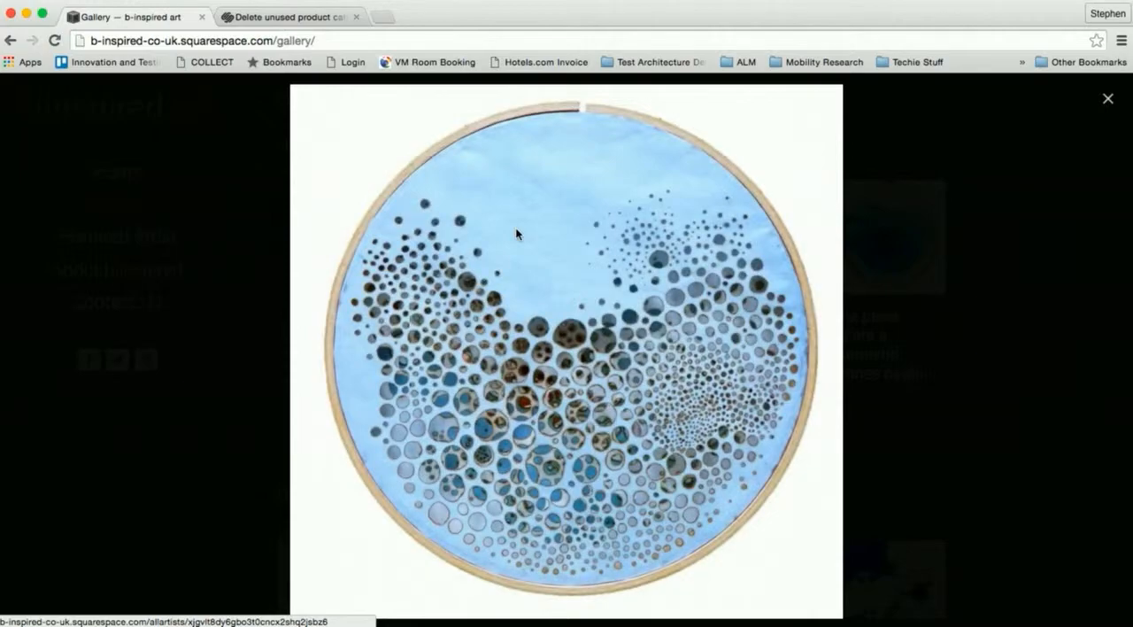
{"action": "mouse_move", "coordinate": [589, 575]}
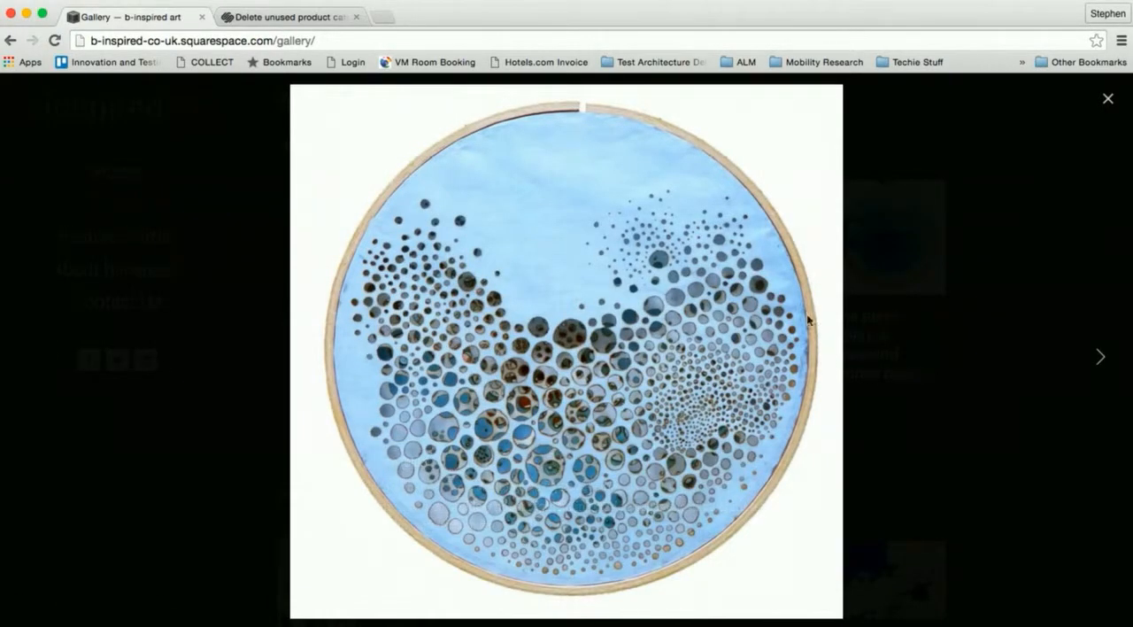
{"action": "left_click", "coordinate": [907, 275]}
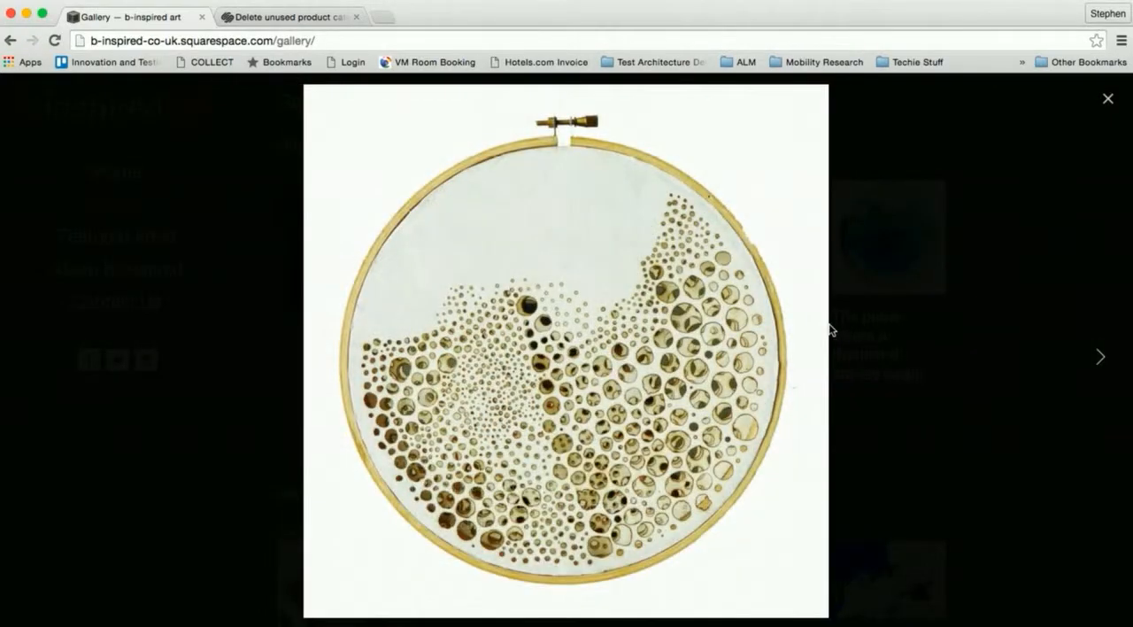
- Page through the new artist's remaining enlarged artworks until the set wraps around, and close the lightbox
{"action": "left_click", "coordinate": [811, 334]}
{"action": "left_click", "coordinate": [809, 335]}
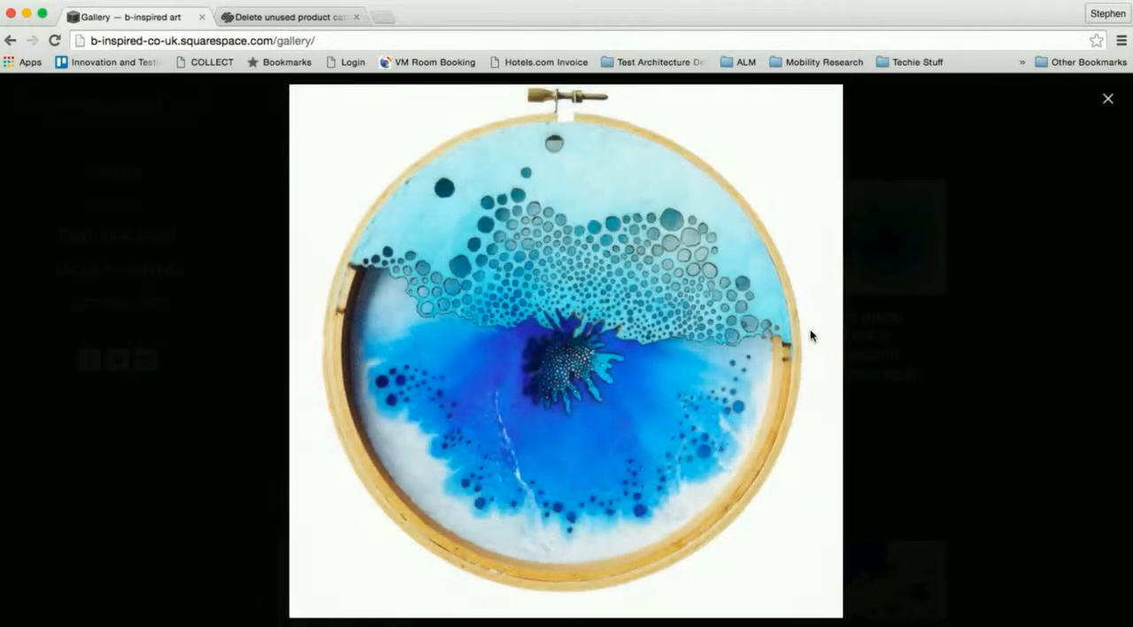
{"action": "left_click", "coordinate": [811, 335]}
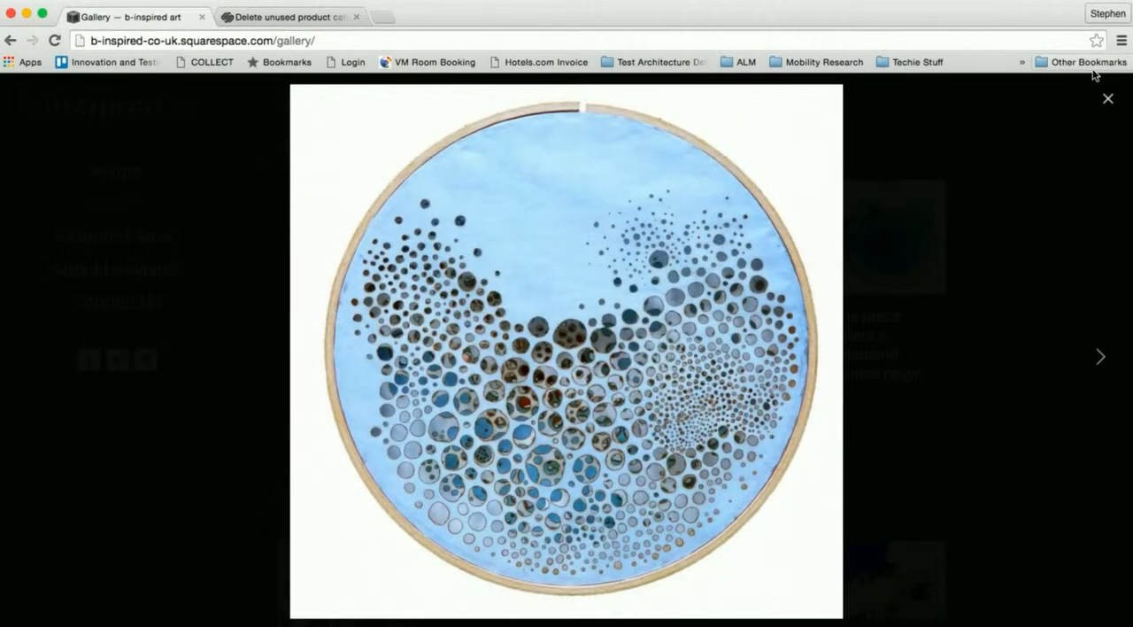
{"action": "left_click", "coordinate": [1109, 99]}
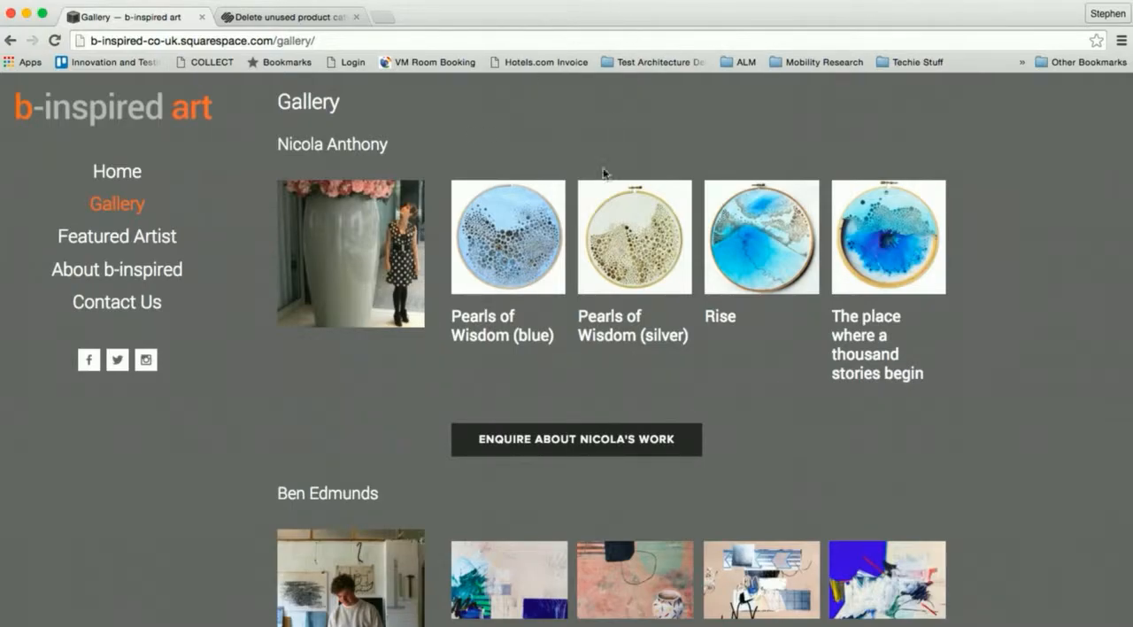
- Compare the new artist's artworks, titles and enquiry button with the second artist's section on the public Gallery page
{"action": "scroll", "coordinate": [600, 269], "scroll_direction": "down", "scroll_amount": 3}
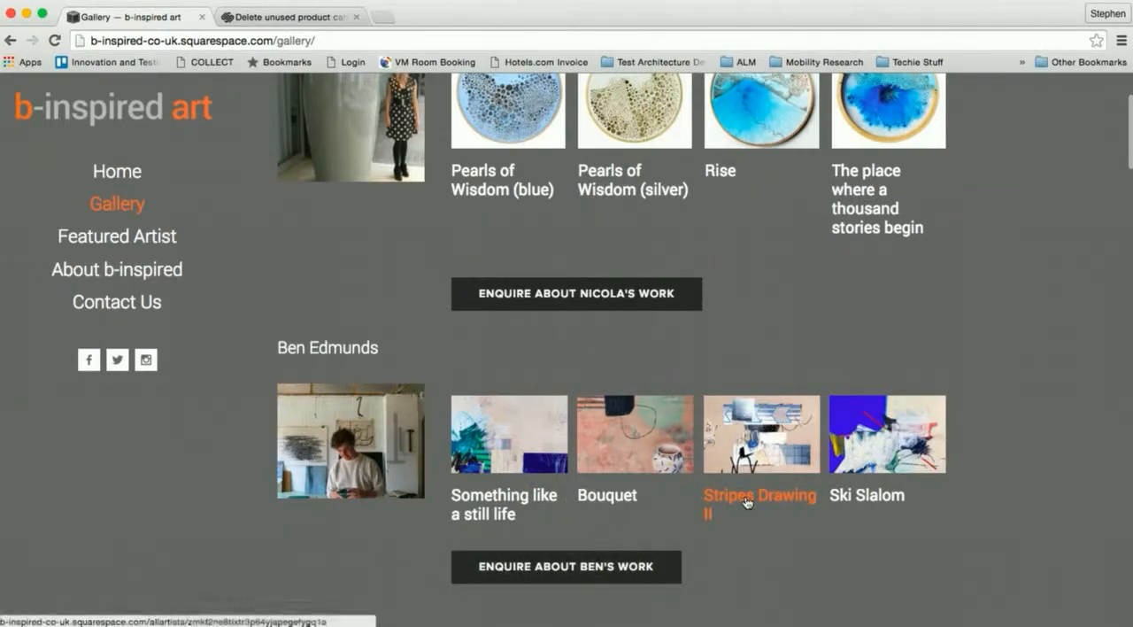
{"action": "scroll", "coordinate": [1016, 413], "scroll_direction": "down", "scroll_amount": 3}
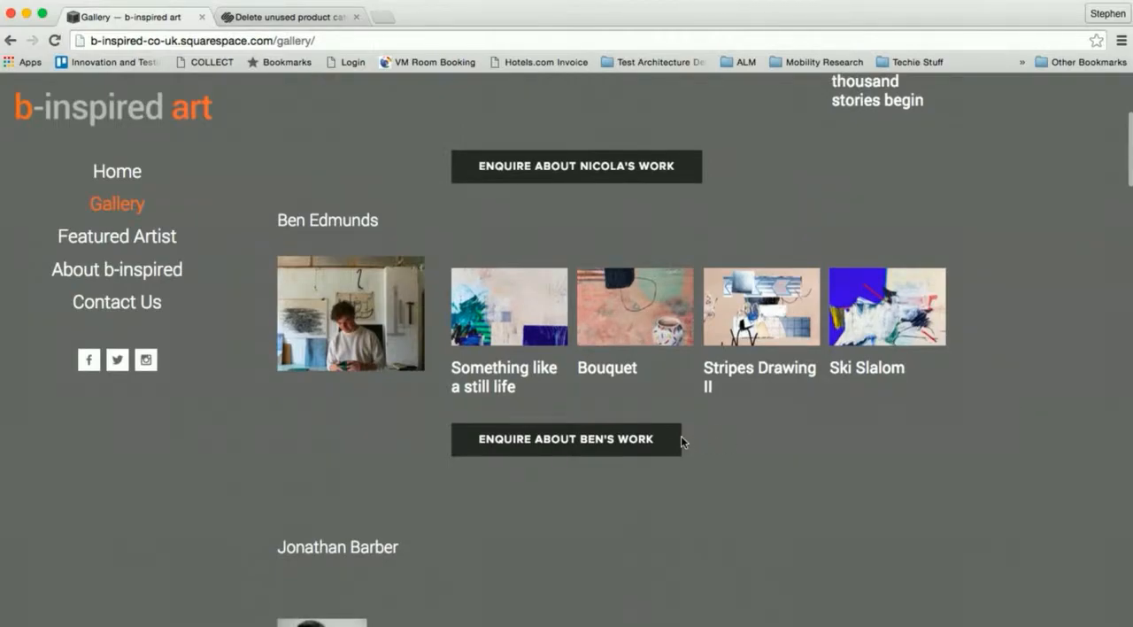
{"action": "scroll", "coordinate": [605, 480], "scroll_direction": "up", "scroll_amount": 3}
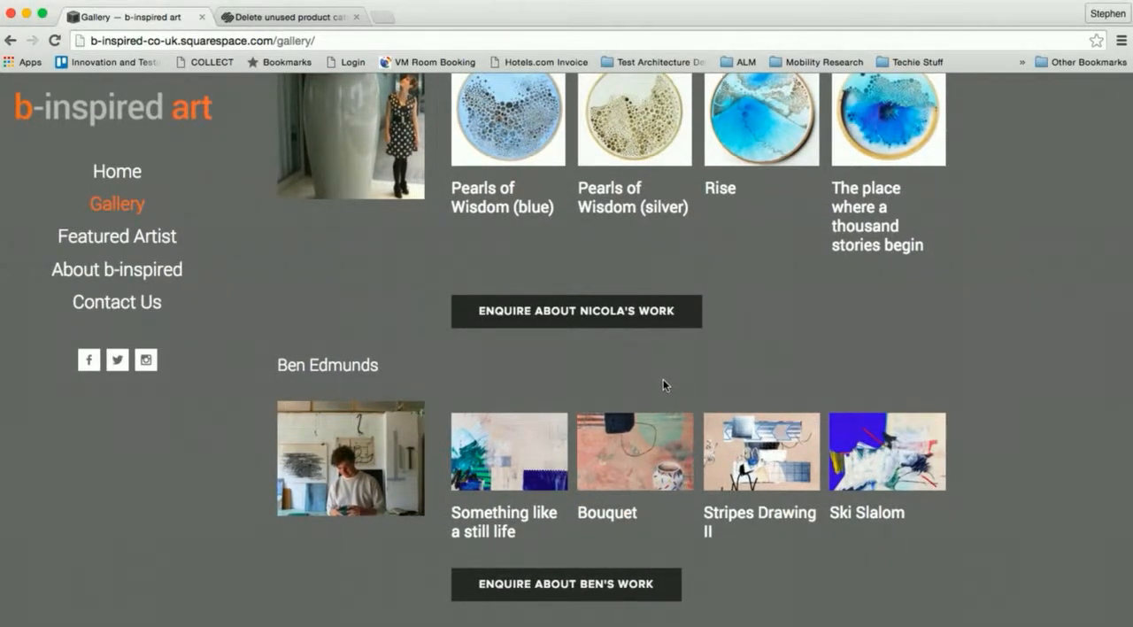
{"action": "scroll", "coordinate": [745, 378], "scroll_direction": "up", "scroll_amount": 2}
{"action": "scroll", "coordinate": [744, 382], "scroll_direction": "down", "scroll_amount": 1}
{"action": "scroll", "coordinate": [744, 382], "scroll_direction": "up", "scroll_amount": 4}
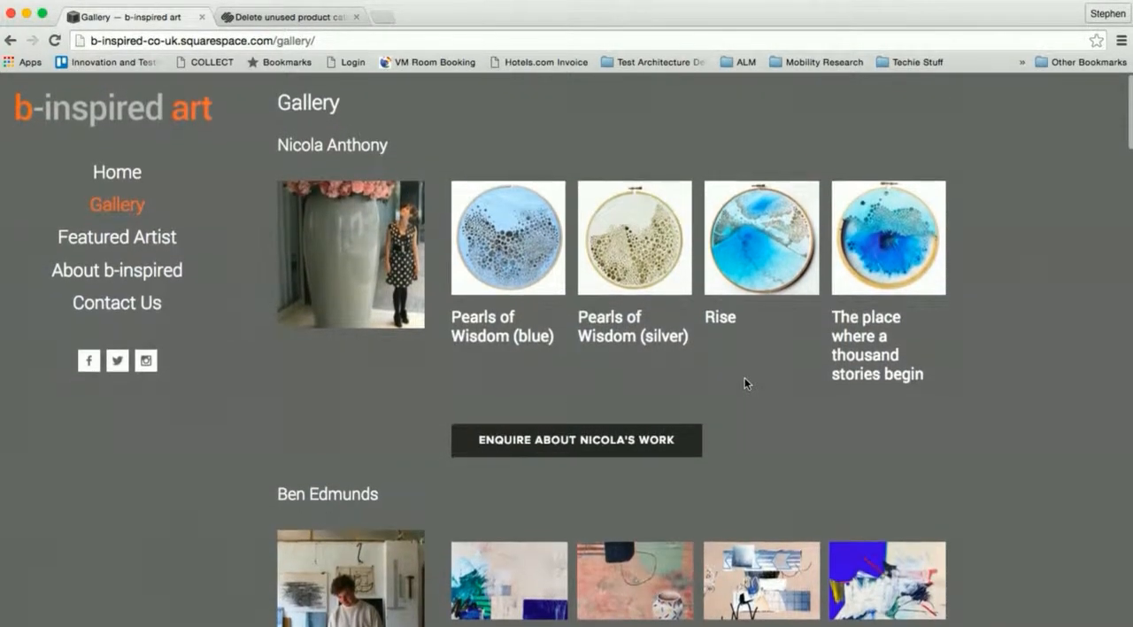